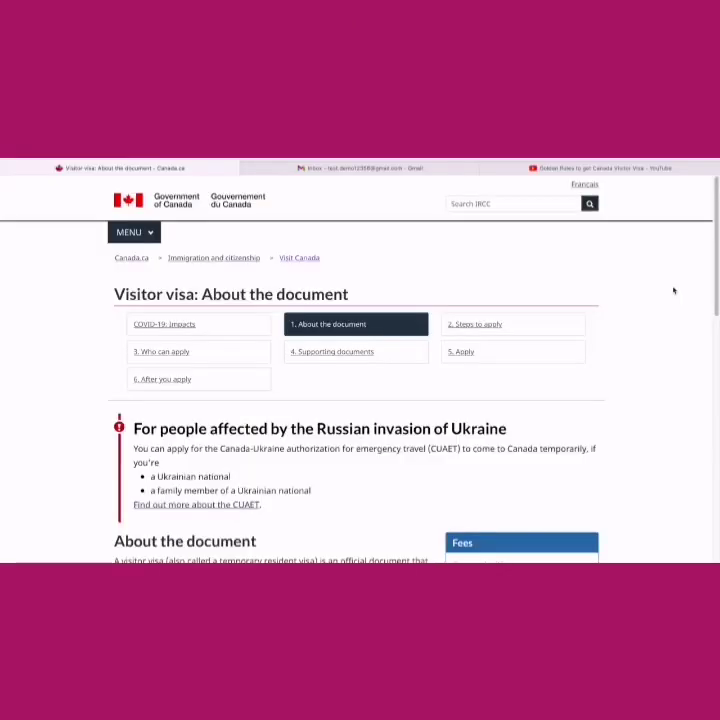
# Step: Read the About the document overview, with fees from $100, and continue to Who can apply
pyautogui.scroll(-3, 674, 290)
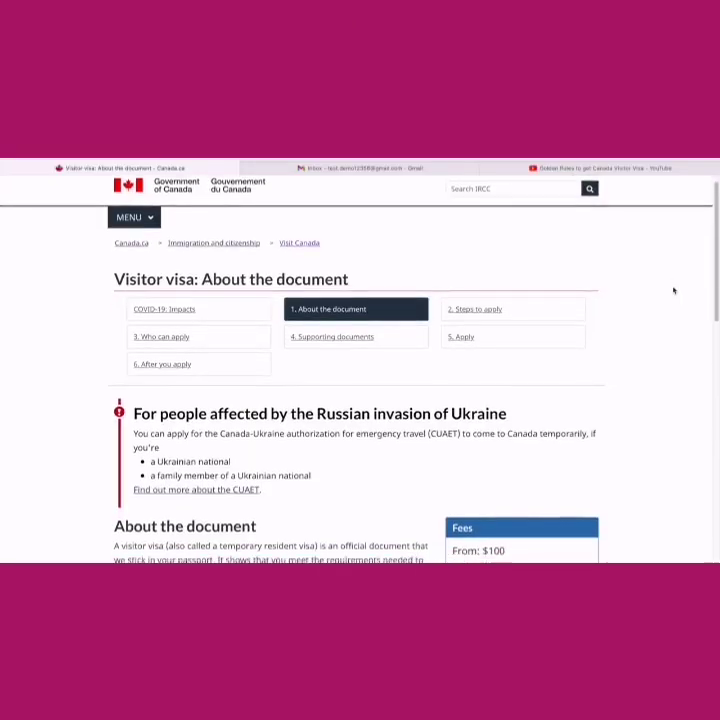
pyautogui.scroll(-3, 674, 290)
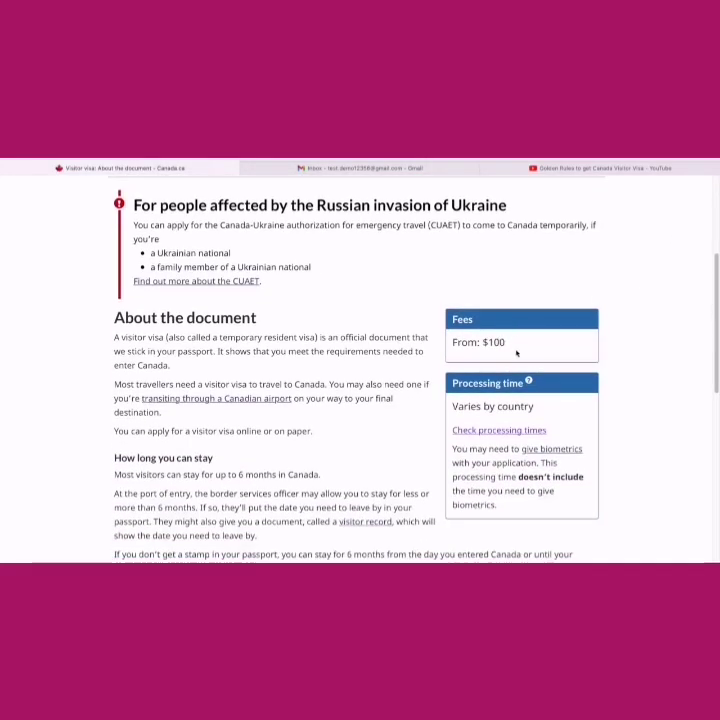
pyautogui.scroll(-2, 626, 374)
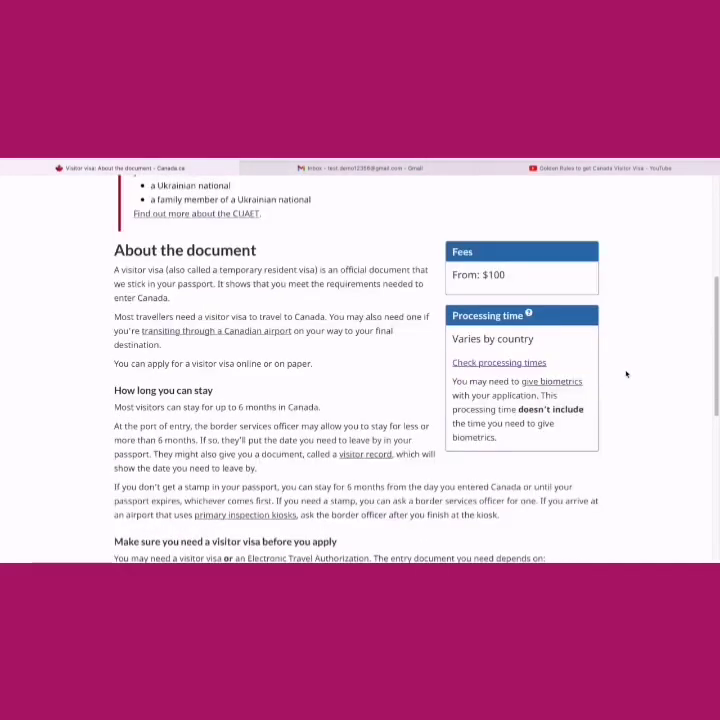
pyautogui.scroll(-3, 626, 374)
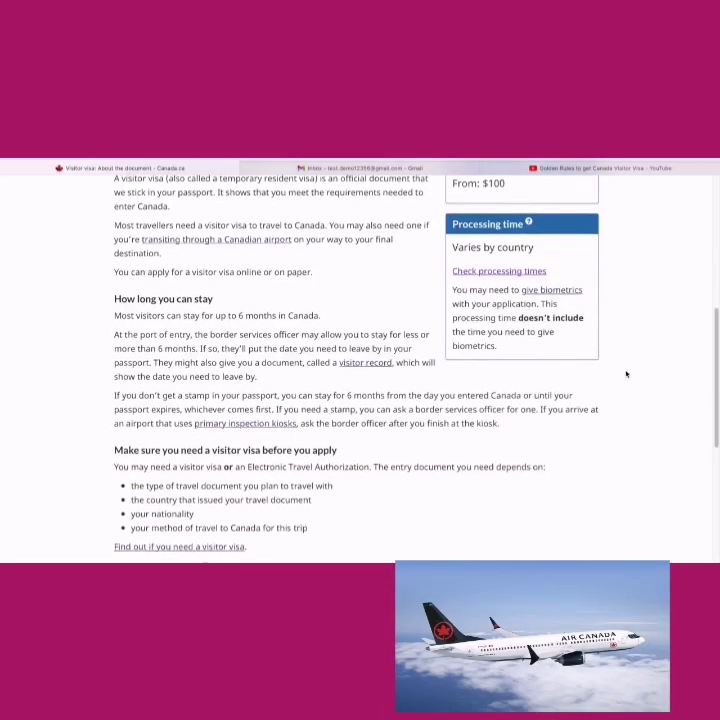
pyautogui.click(560, 555)
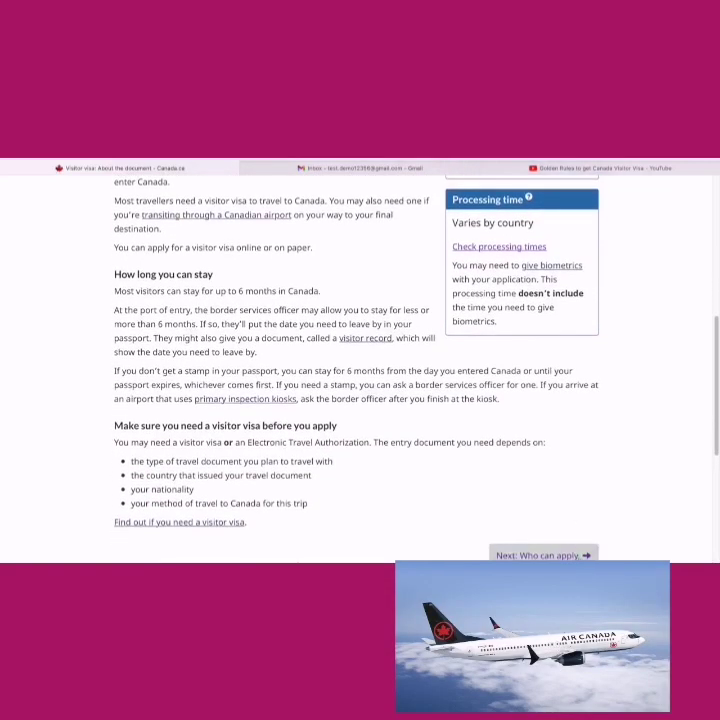
pyautogui.scroll(-2, 623, 446)
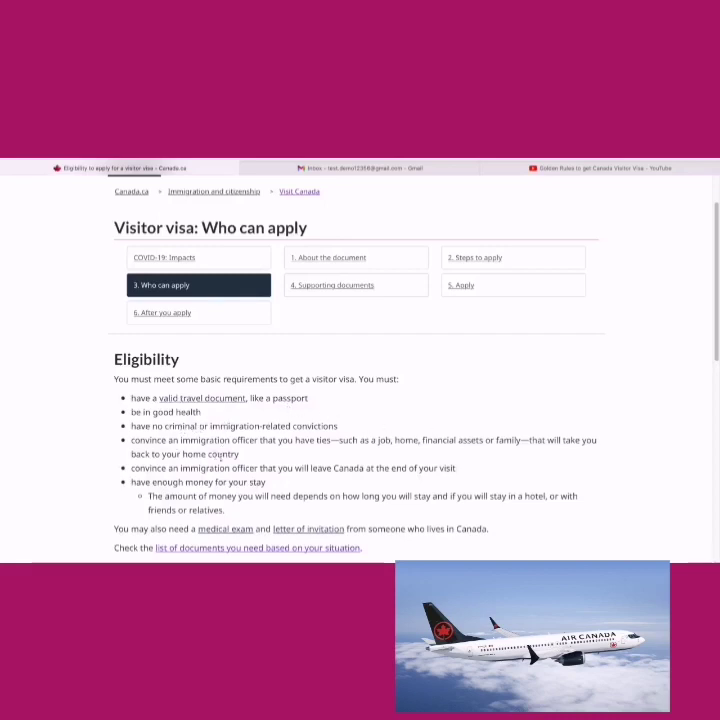
pyautogui.scroll(-4, 535, 495)
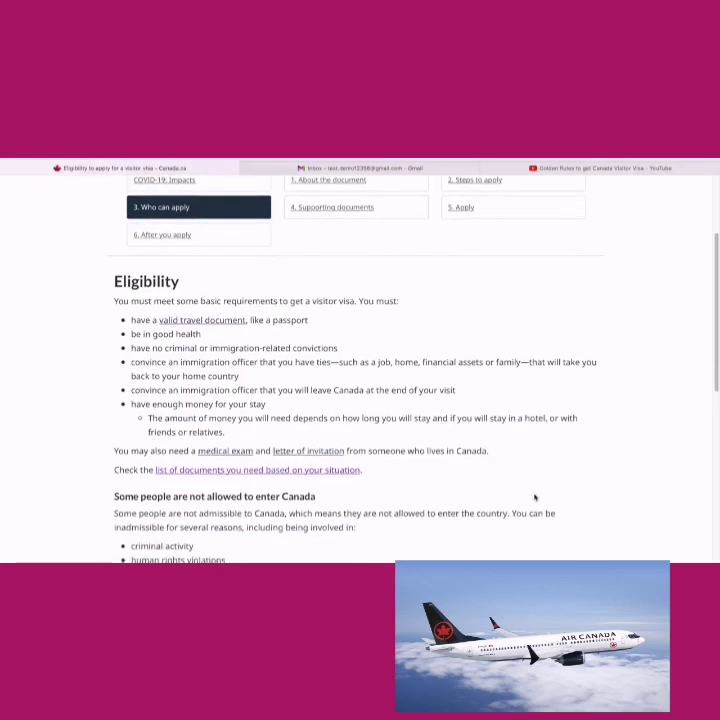
pyautogui.scroll(4, 535, 497)
pyautogui.scroll(1, 535, 497)
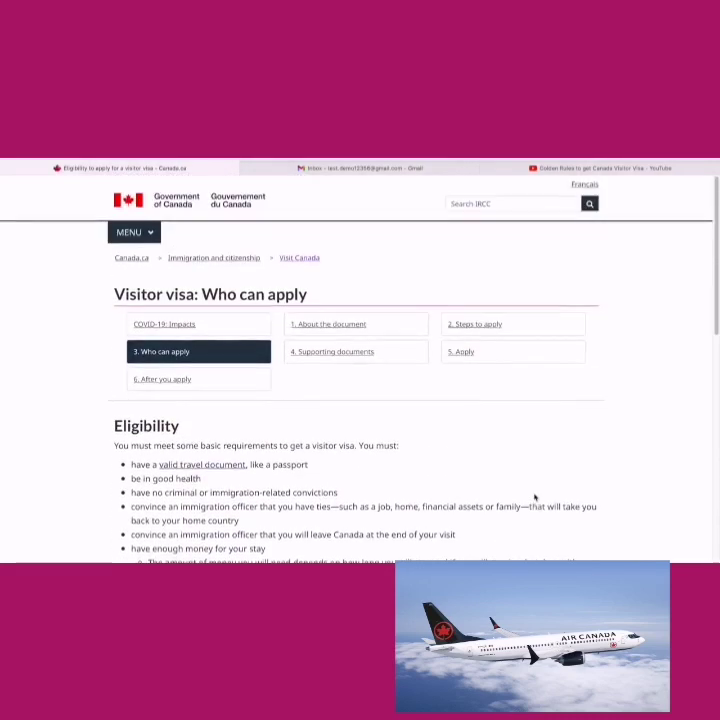
# Step: In Supporting documents, answer For a family visit with an immediate family member
pyautogui.click(336, 352)
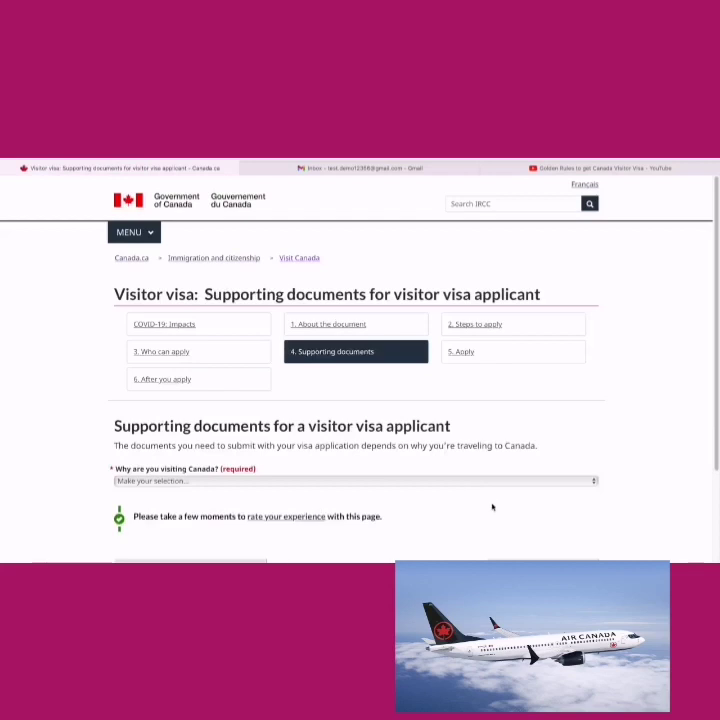
pyautogui.scroll(-1, 493, 508)
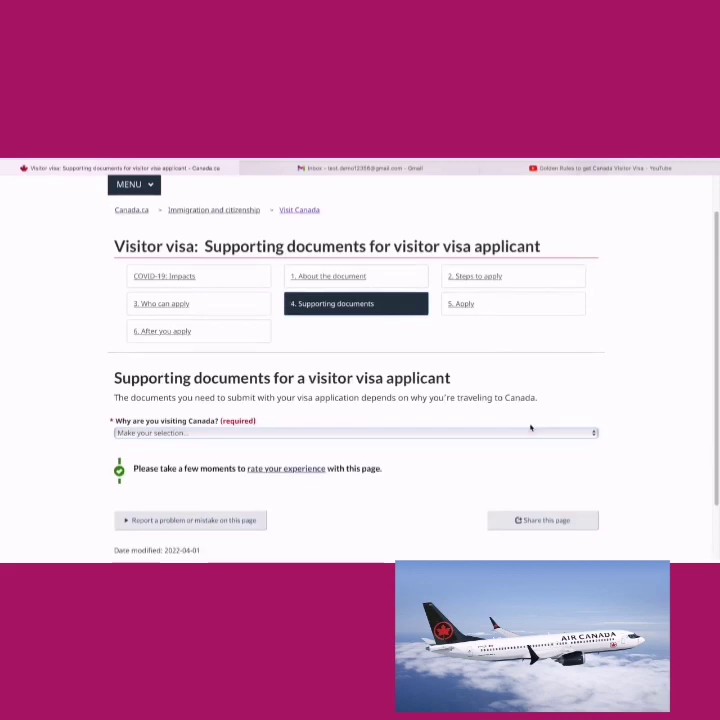
pyautogui.click(527, 433)
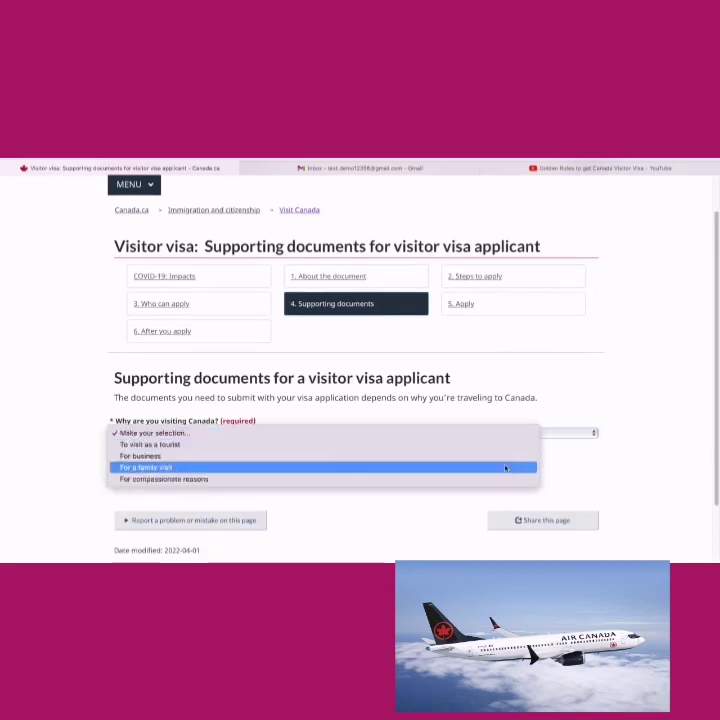
pyautogui.click(505, 468)
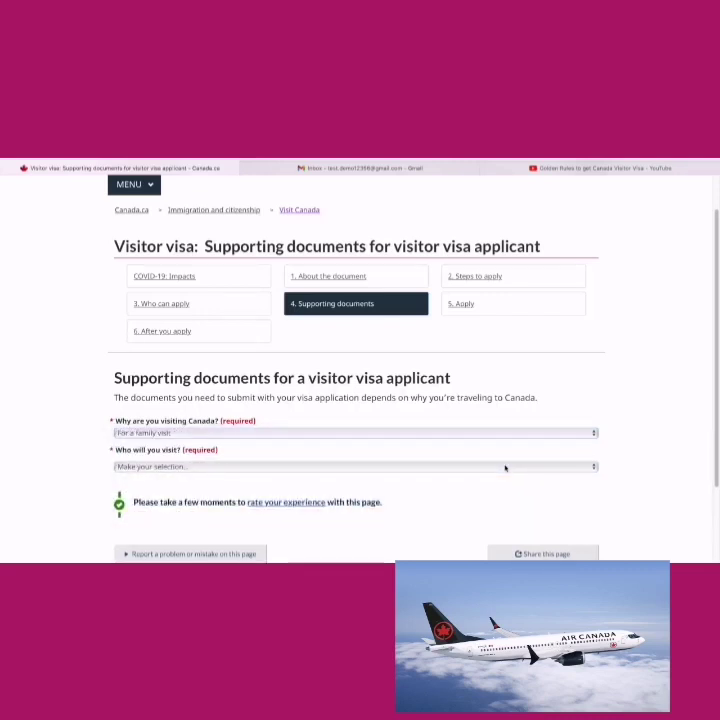
pyautogui.click(505, 467)
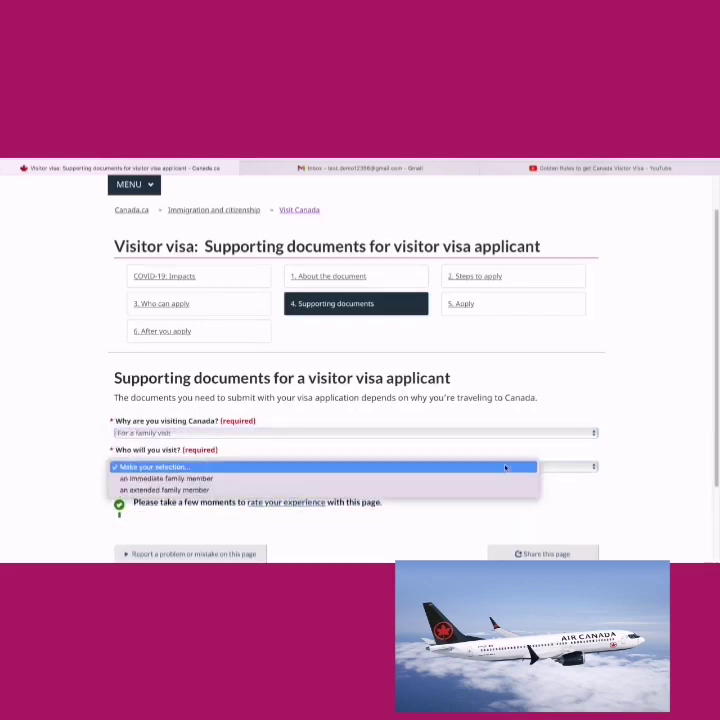
pyautogui.click(501, 478)
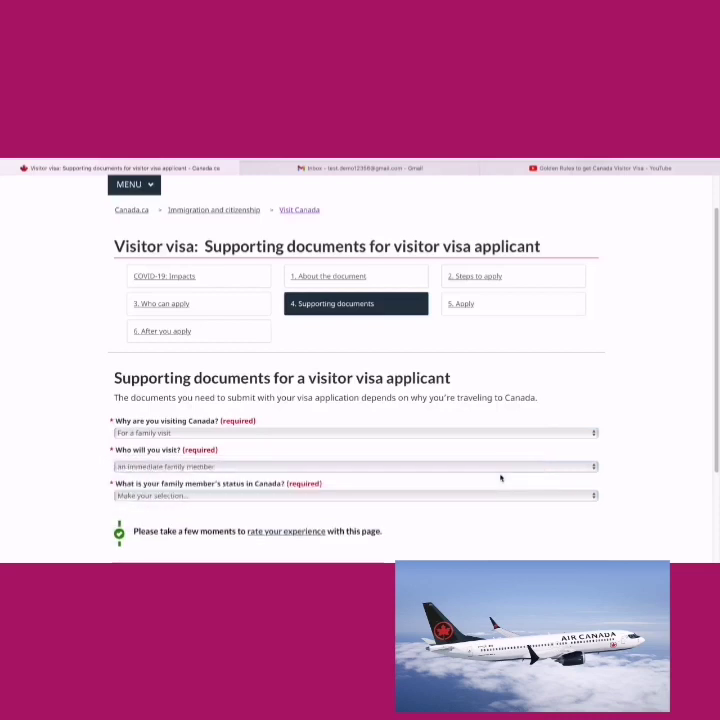
# Step: Set the relative's status to Canadian permanent resident, No to over 6 months, Yes to vaccinated exemption
pyautogui.scroll(-1, 500, 476)
pyautogui.click(504, 472)
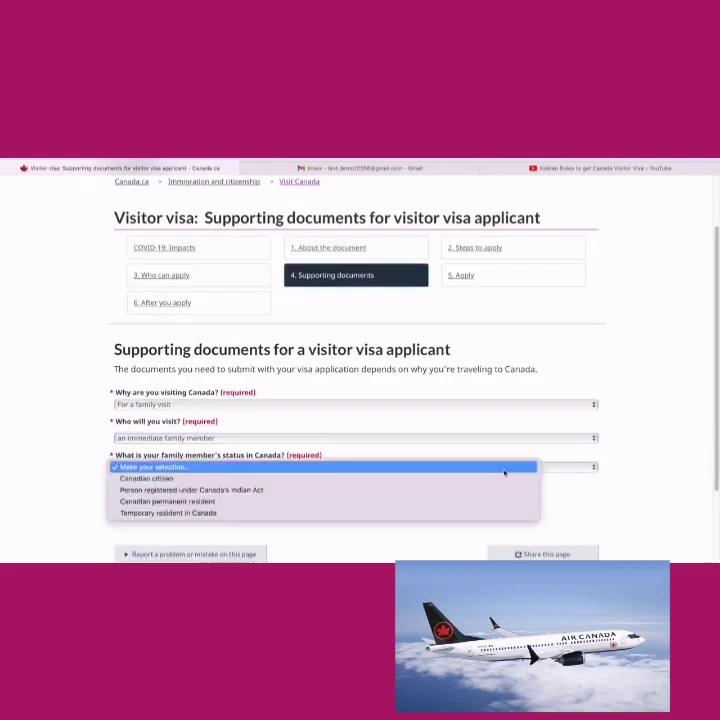
pyautogui.click(491, 502)
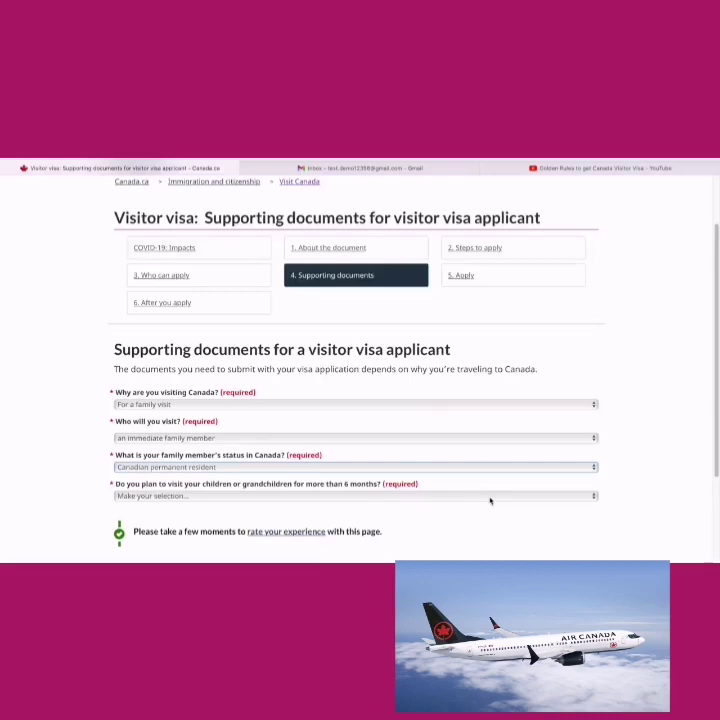
pyautogui.click(490, 500)
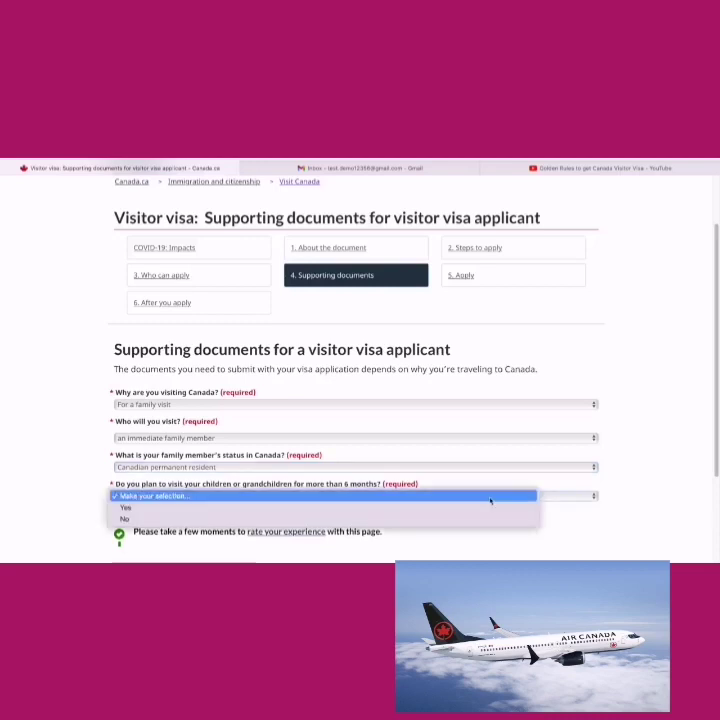
pyautogui.click(484, 521)
pyautogui.scroll(-1, 485, 521)
pyautogui.click(477, 503)
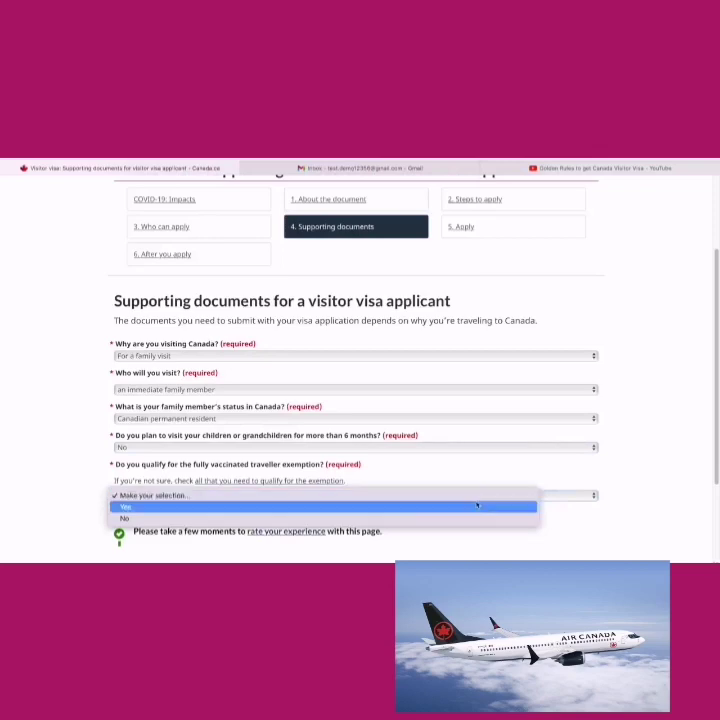
pyautogui.click(476, 508)
# Step: Show the second page of the 14-document checklist for the family visit
pyautogui.scroll(-6, 475, 511)
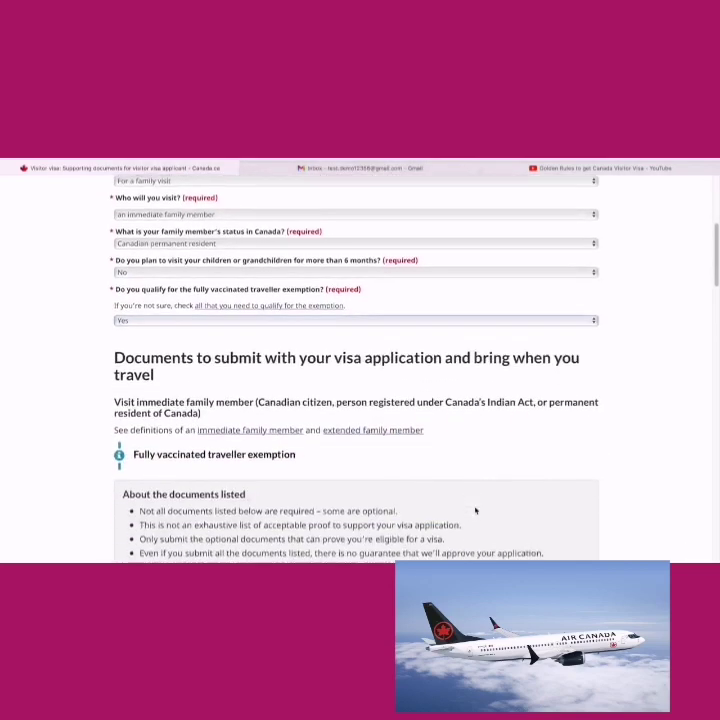
pyautogui.scroll(-10, 475, 510)
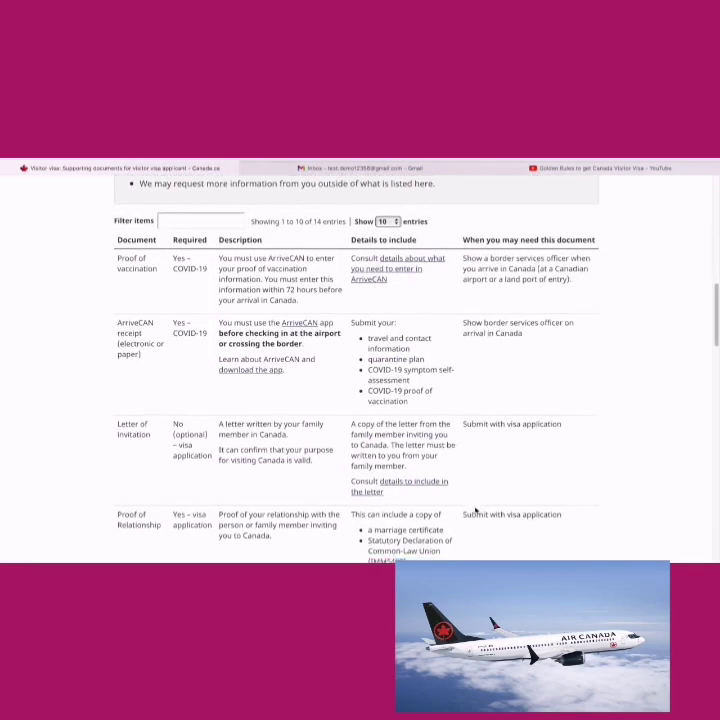
pyautogui.scroll(-10, 475, 510)
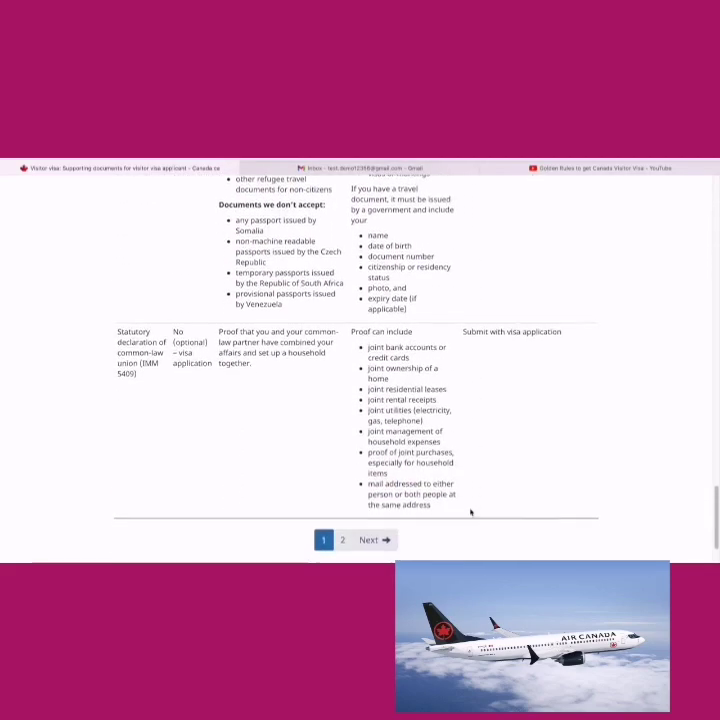
pyautogui.click(371, 539)
pyautogui.scroll(10, 373, 536)
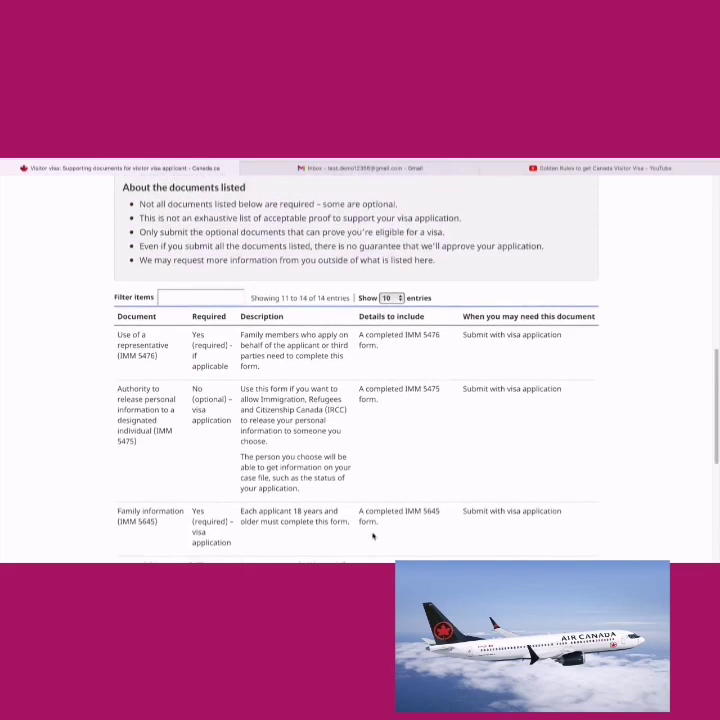
pyautogui.scroll(3, 371, 533)
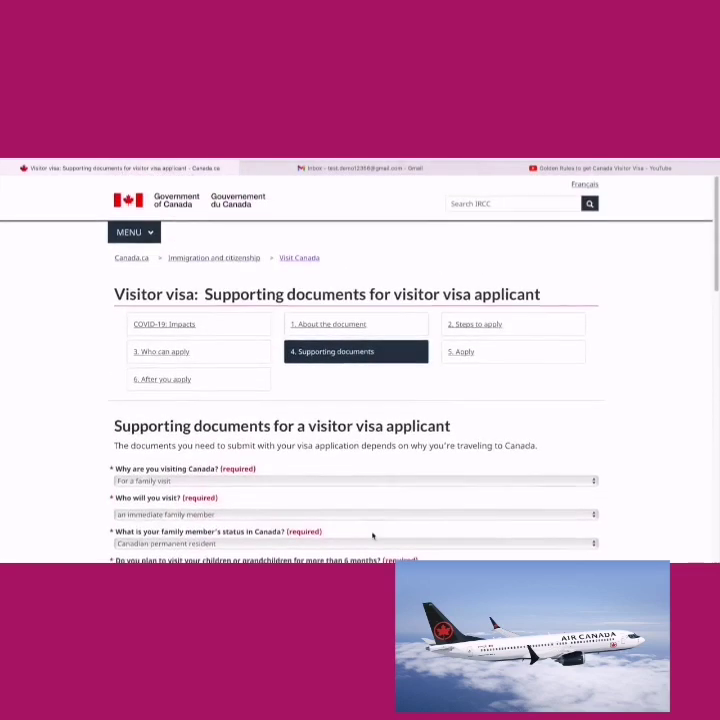
# Step: Open the 5. Apply page and scroll down to the Get detailed instructions questions
pyautogui.click(500, 357)
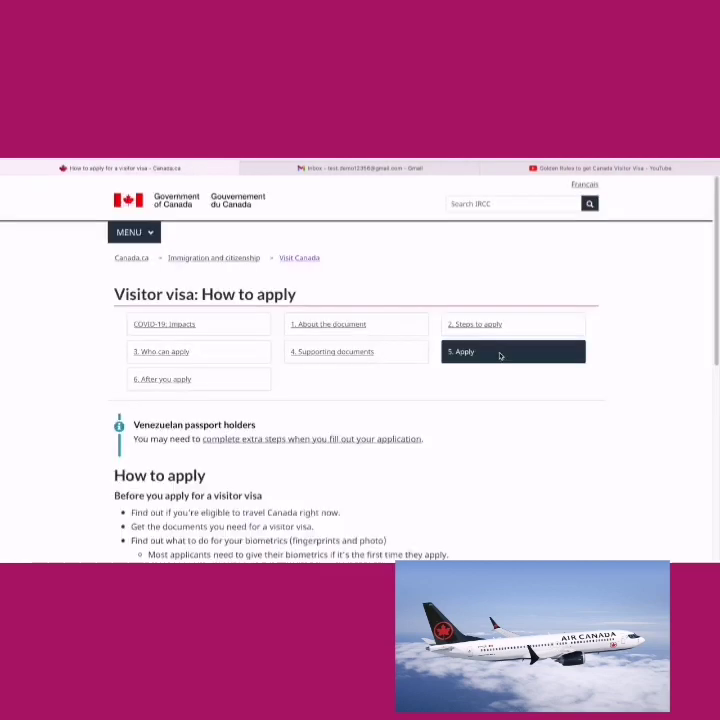
pyautogui.scroll(-2, 639, 452)
pyautogui.scroll(-1, 639, 452)
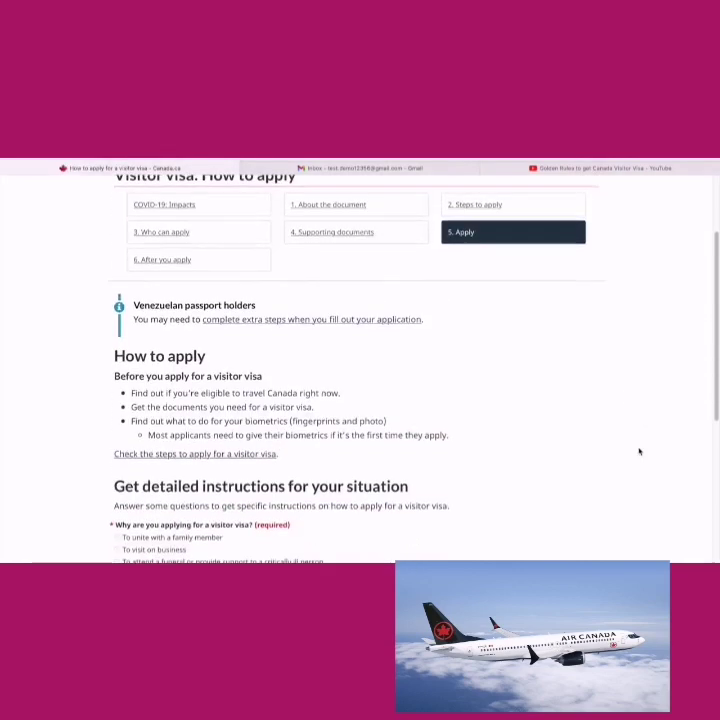
pyautogui.scroll(-2, 639, 452)
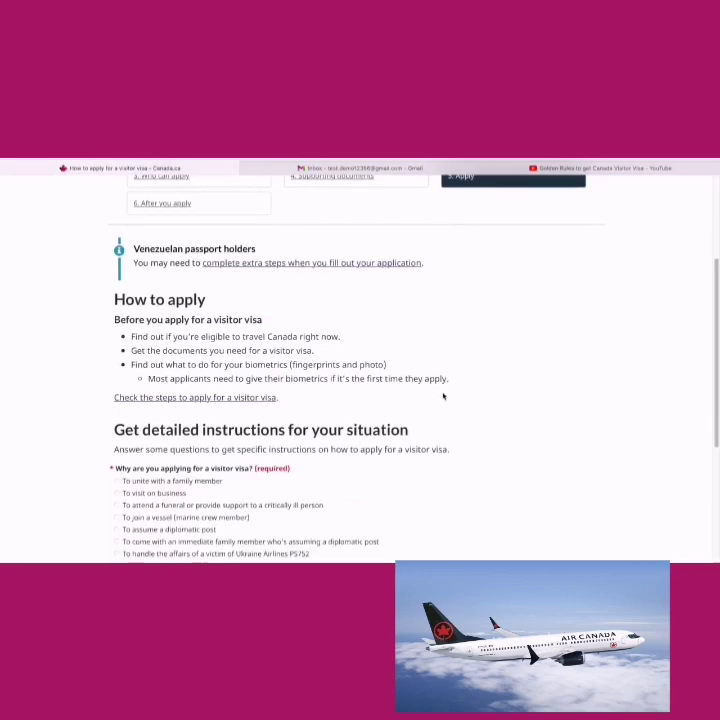
pyautogui.scroll(-1, 443, 396)
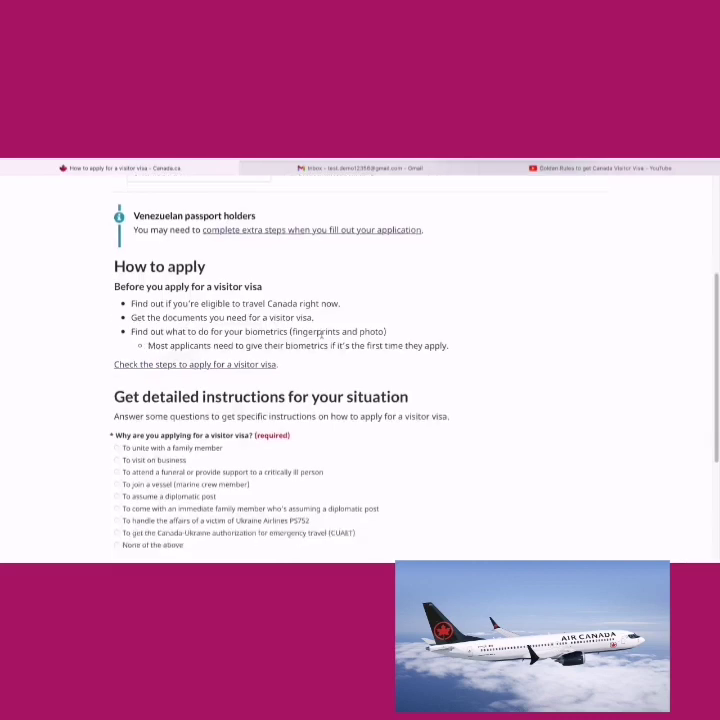
pyautogui.rightClick(267, 366)
# Step: Read Steps to apply for a visitor visa in a new tab, then return to How to apply
pyautogui.click(286, 369)
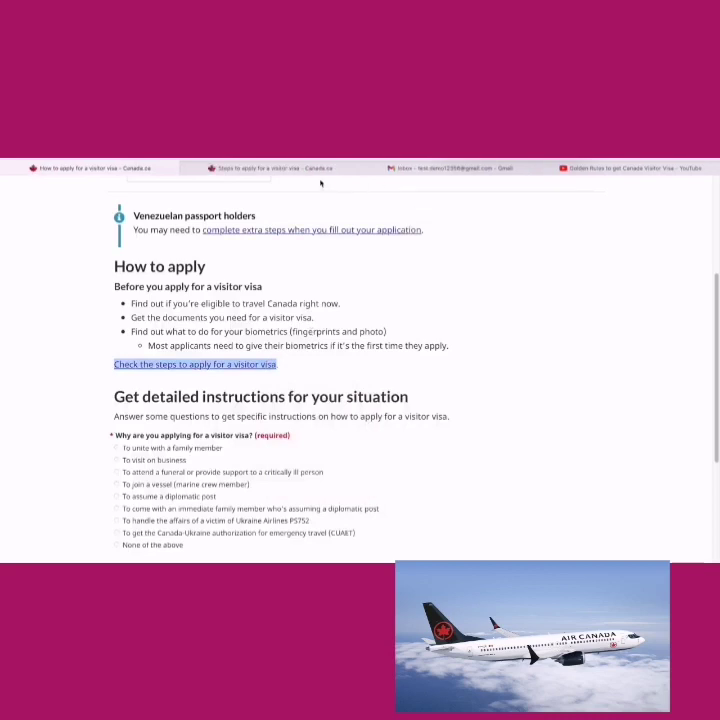
pyautogui.click(310, 170)
pyautogui.scroll(-3, 330, 453)
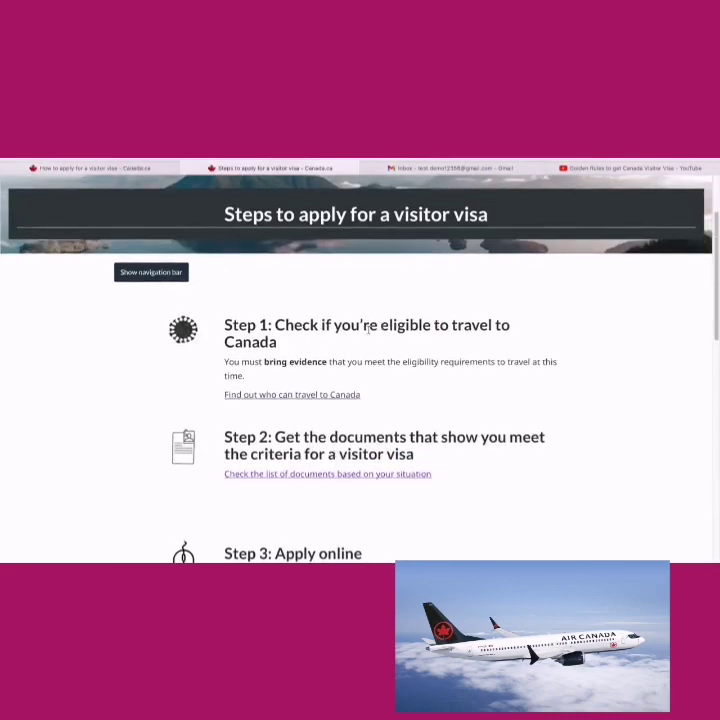
pyautogui.scroll(-2, 437, 394)
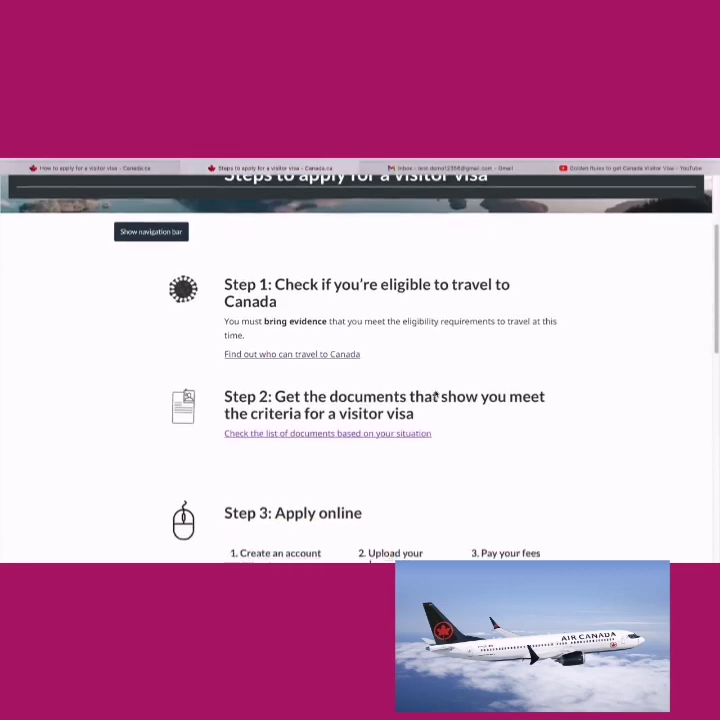
pyautogui.scroll(-3, 435, 394)
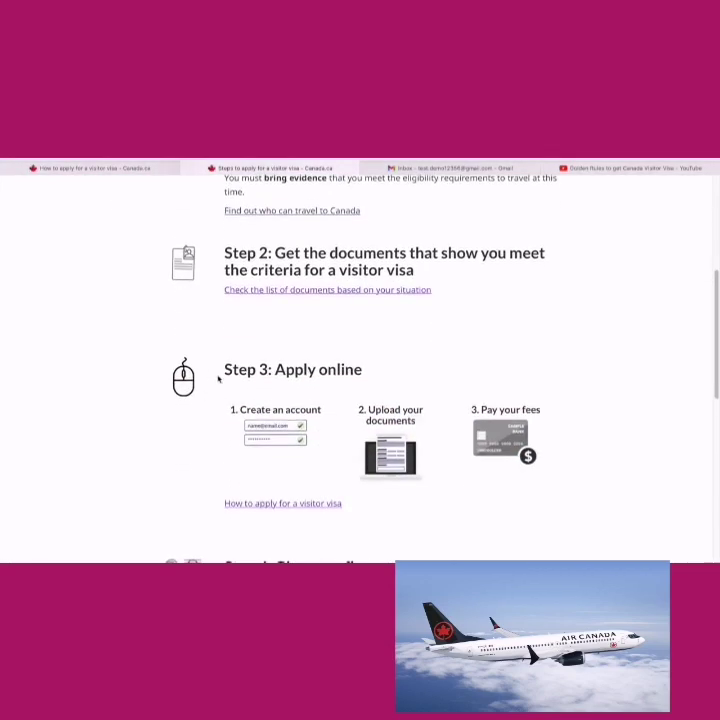
pyautogui.scroll(-1, 514, 497)
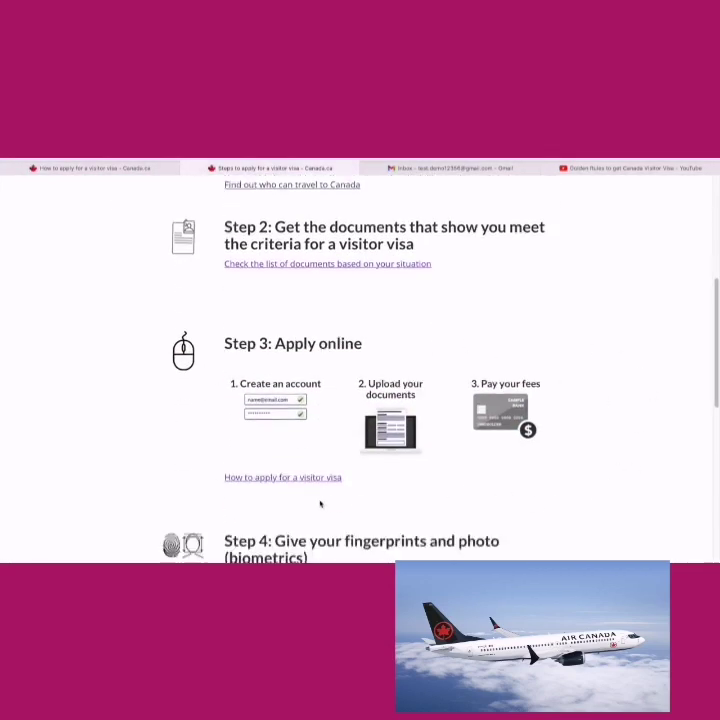
pyautogui.scroll(-3, 578, 511)
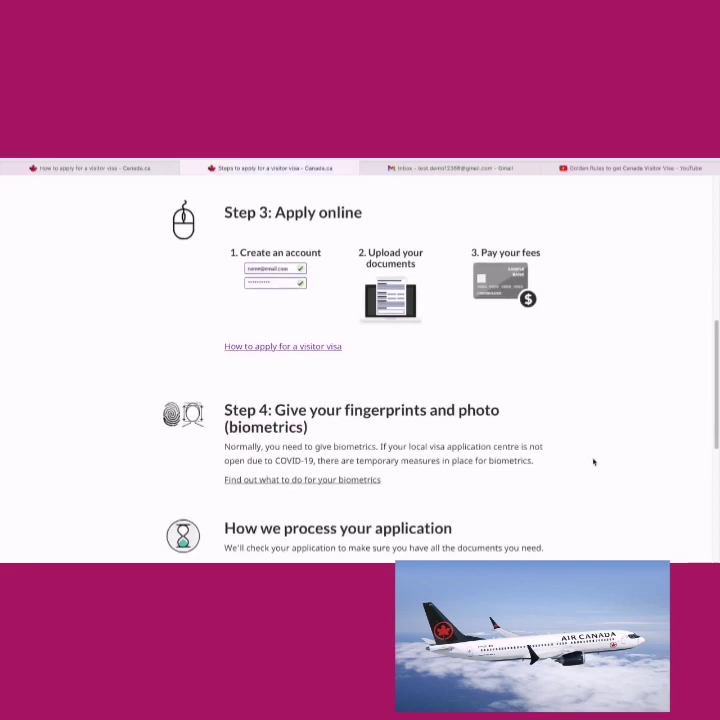
pyautogui.scroll(-2, 593, 462)
pyautogui.scroll(-2, 593, 462)
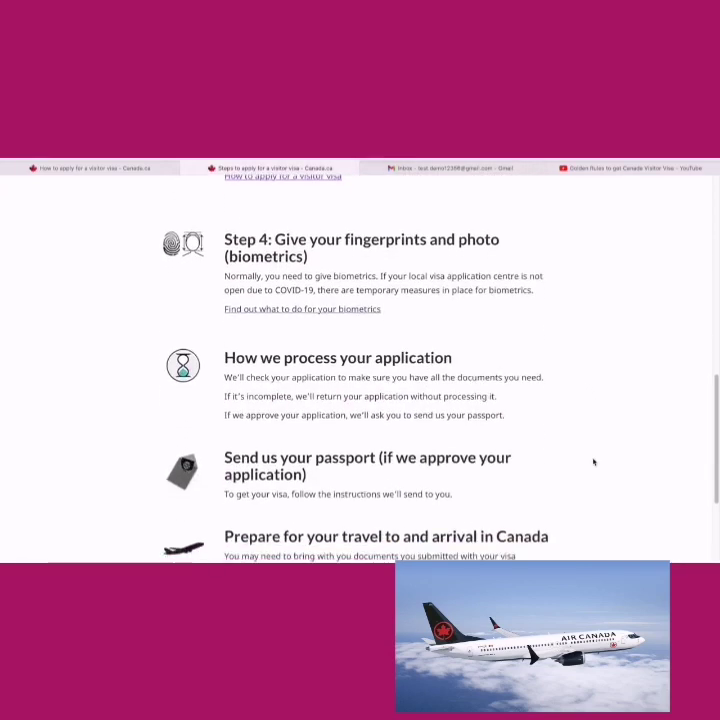
pyautogui.scroll(-1, 593, 462)
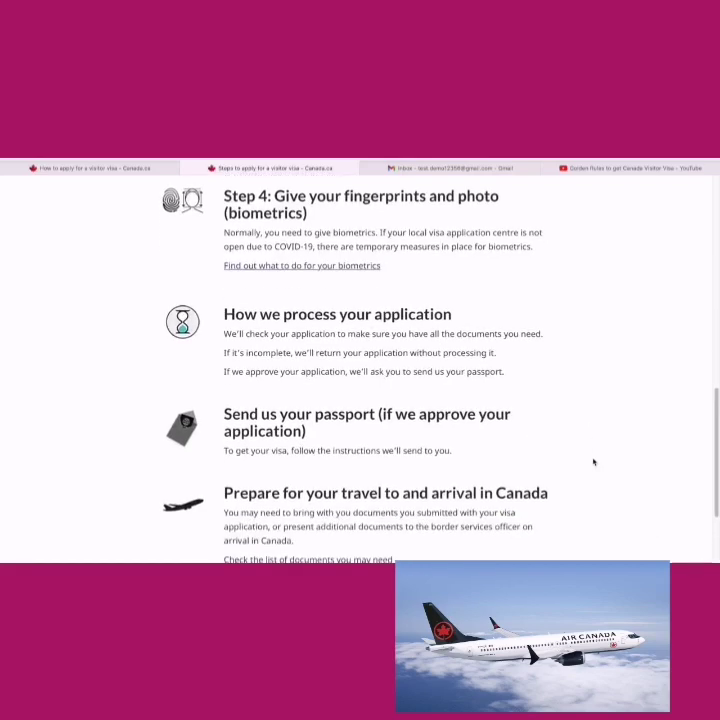
pyautogui.scroll(15, 593, 462)
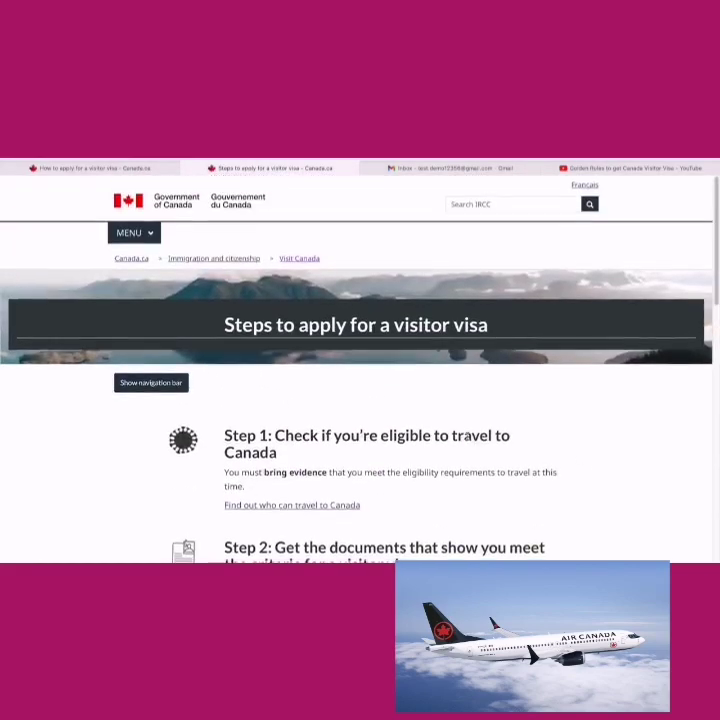
pyautogui.click(89, 166)
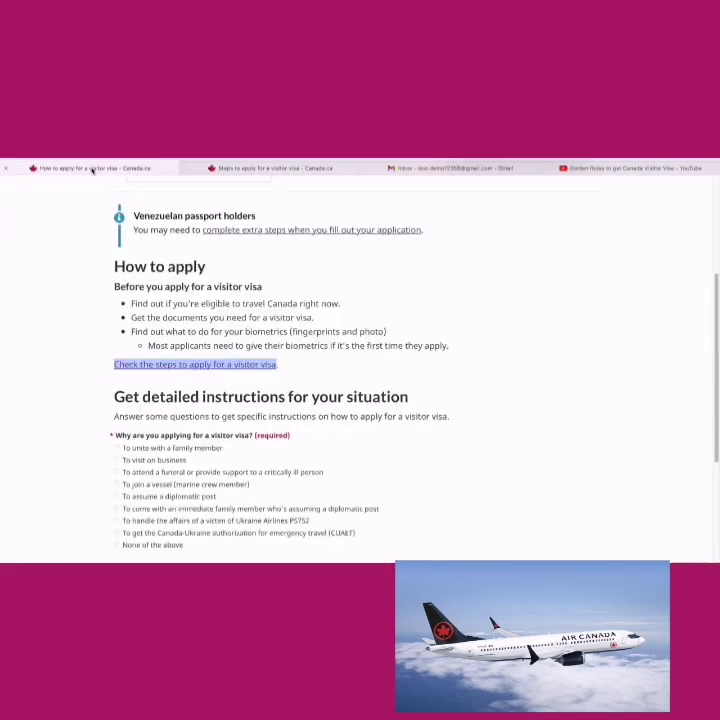
pyautogui.click(290, 166)
pyautogui.scroll(-2, 390, 482)
pyautogui.scroll(-8, 390, 482)
pyautogui.scroll(2, 338, 217)
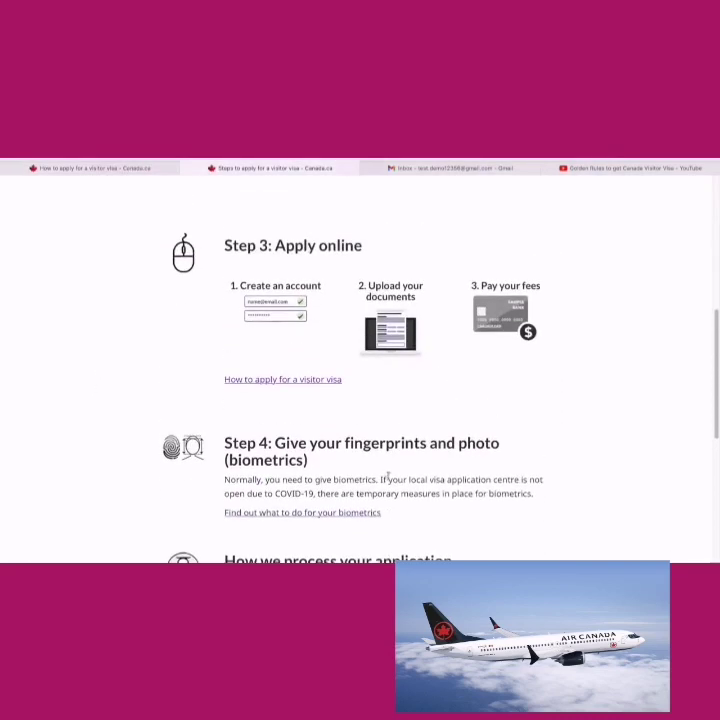
pyautogui.rightClick(128, 168)
pyautogui.click(90, 172)
pyautogui.click(88, 168)
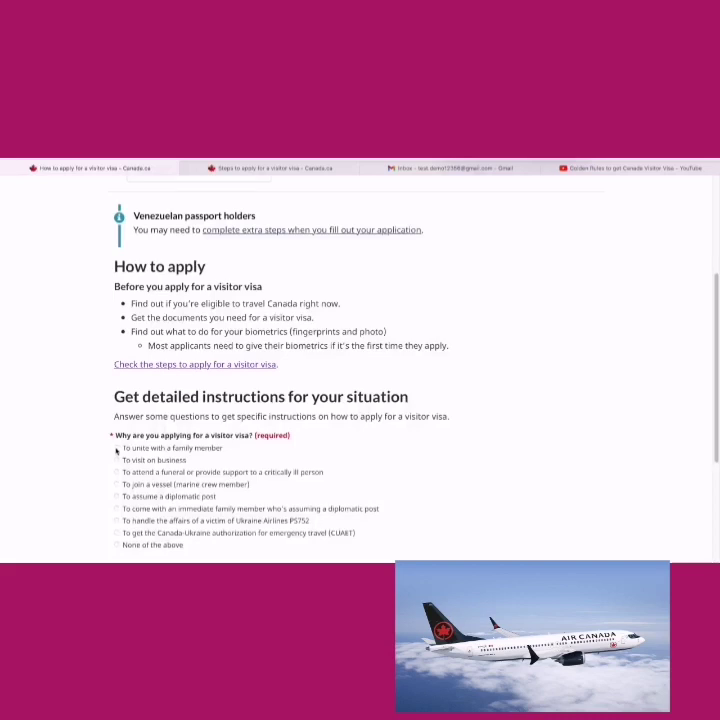
# Step: Submit and confirm To unite with a family member as the reason, then open the IRCC Portal instructions
pyautogui.click(116, 449)
pyautogui.click(144, 561)
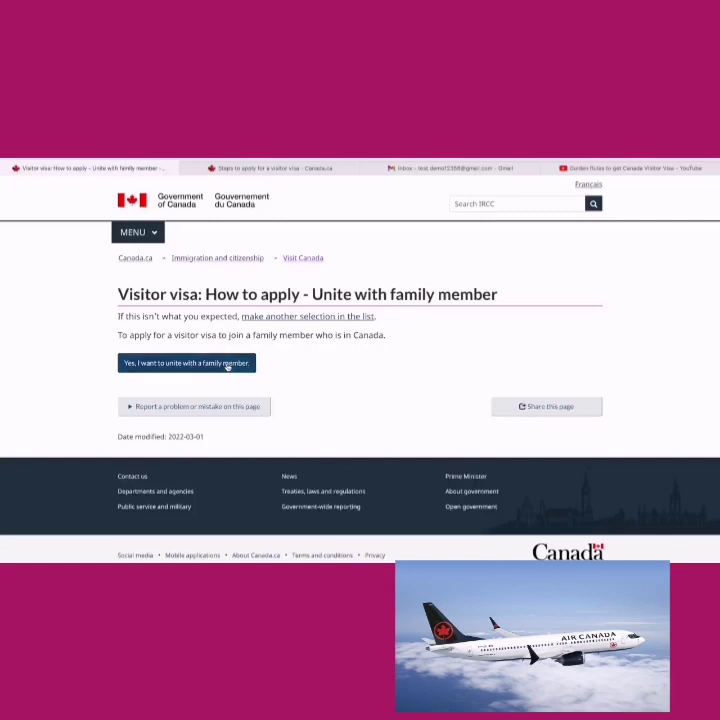
pyautogui.click(227, 366)
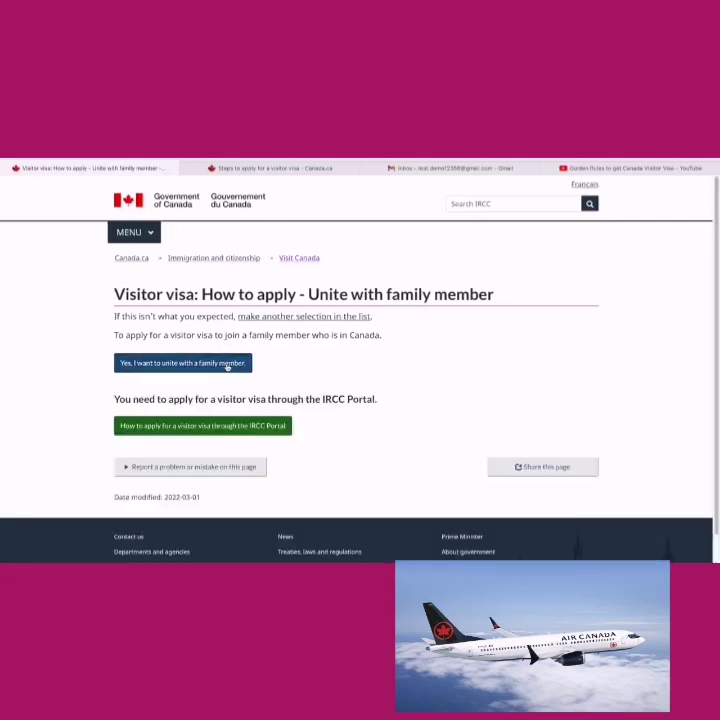
pyautogui.click(193, 426)
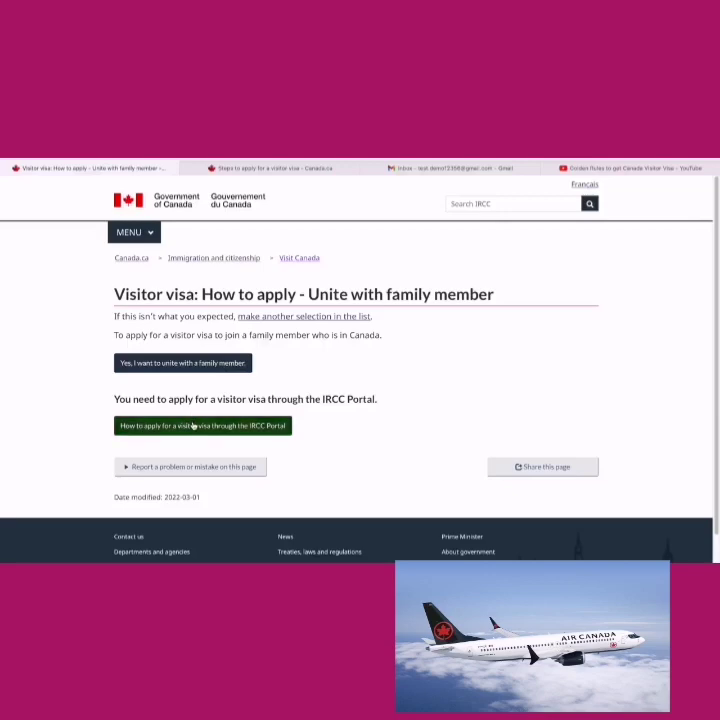
# Step: Review the Apply online for a visitor visa: IRCC Portal page and choose Sign up and apply
pyautogui.scroll(-5, 193, 424)
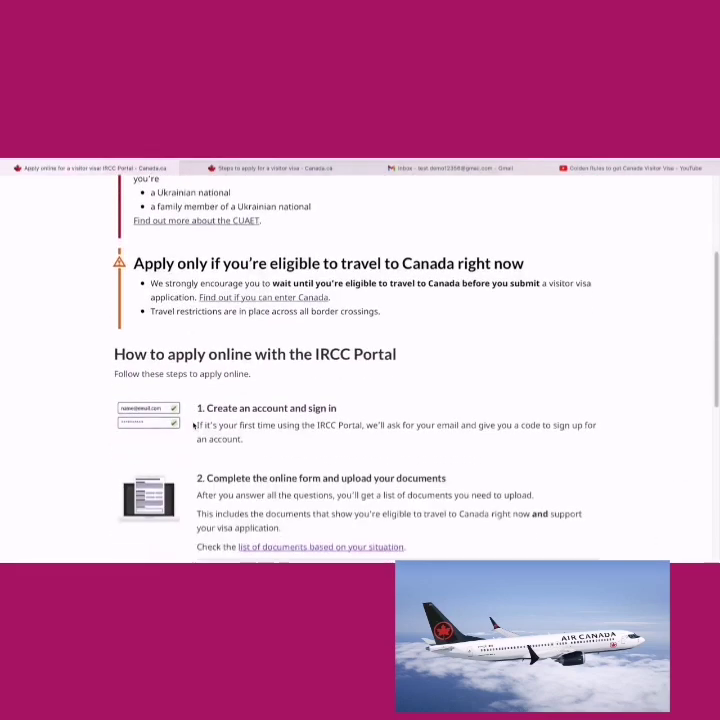
pyautogui.scroll(-1, 193, 426)
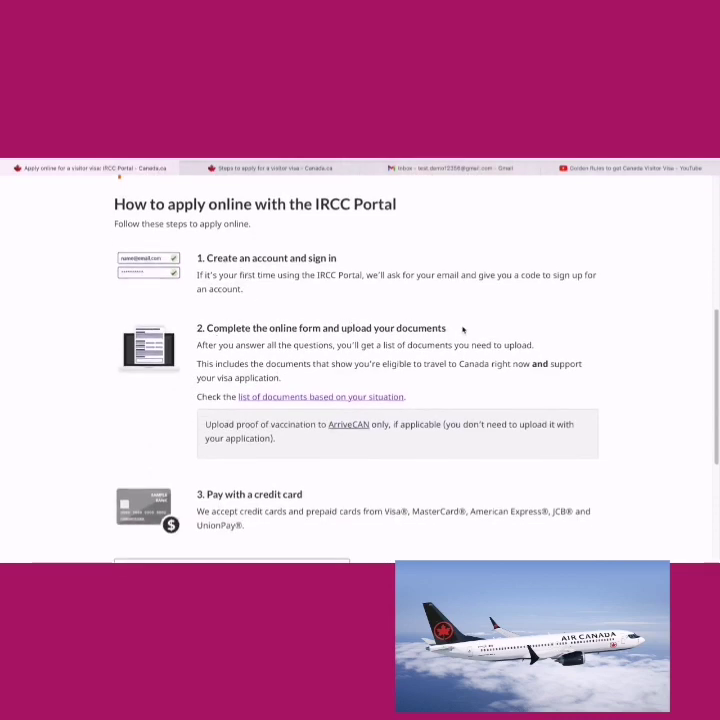
pyautogui.scroll(-1, 463, 330)
pyautogui.scroll(-2, 397, 434)
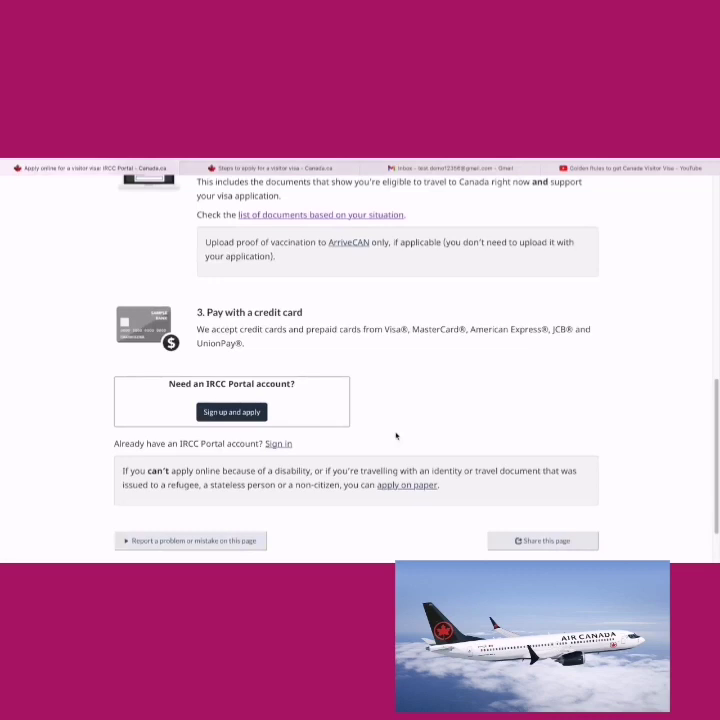
pyautogui.scroll(1, 396, 436)
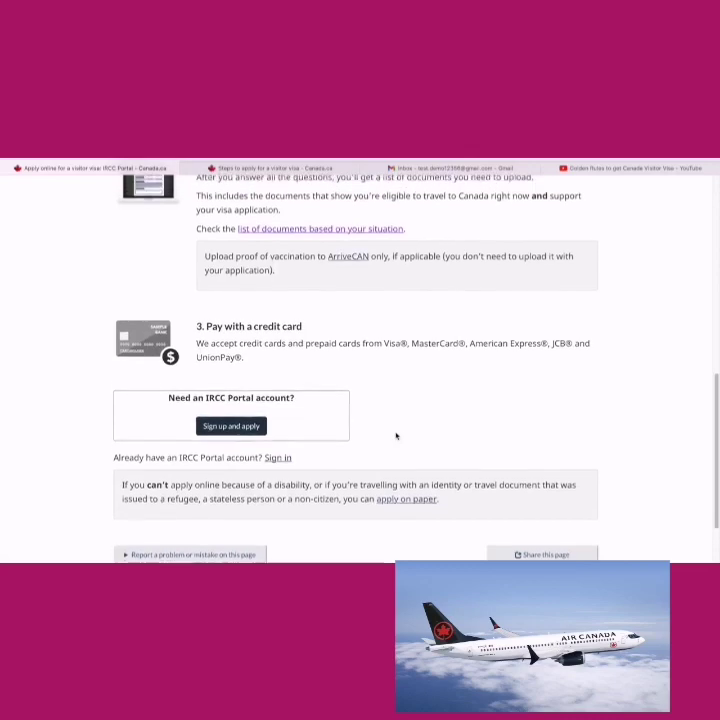
pyautogui.scroll(3, 396, 436)
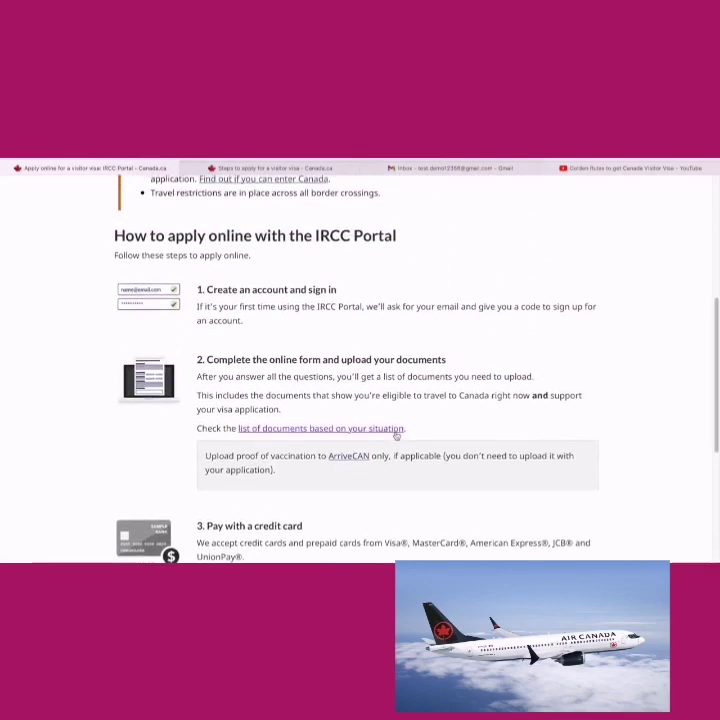
pyautogui.scroll(2, 396, 436)
pyautogui.scroll(2, 396, 436)
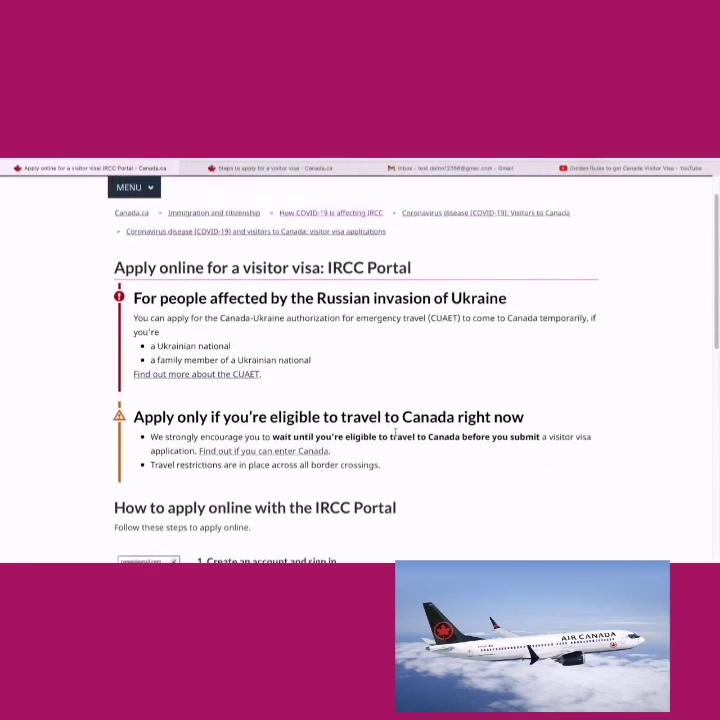
pyautogui.scroll(-6, 396, 436)
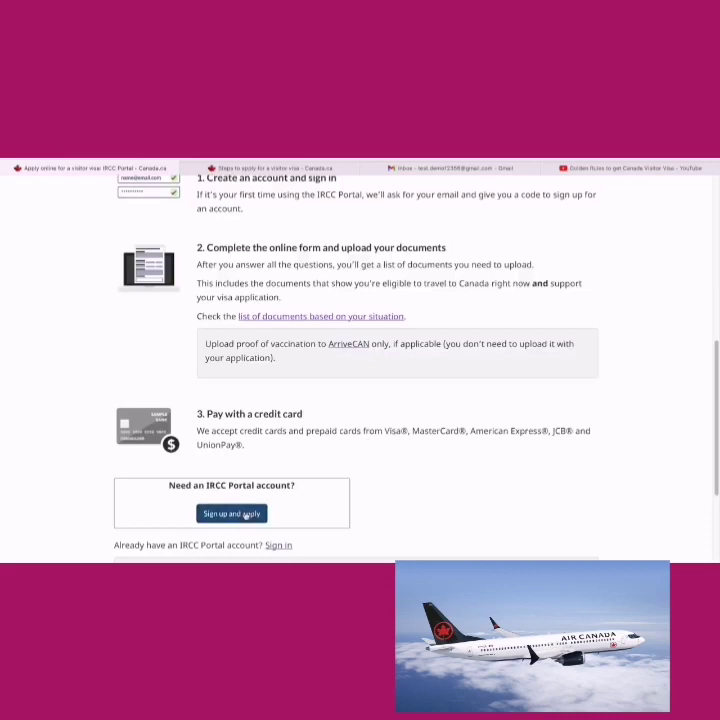
pyautogui.click(248, 514)
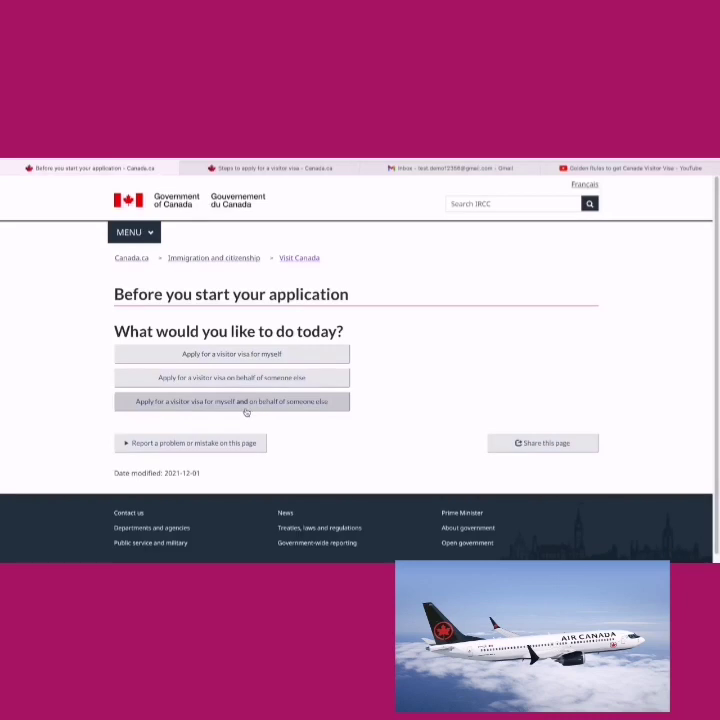
# Step: Choose Apply for a visitor visa for myself, answer No to an existing application, and open Get an IRCC Portal account
pyautogui.click(285, 356)
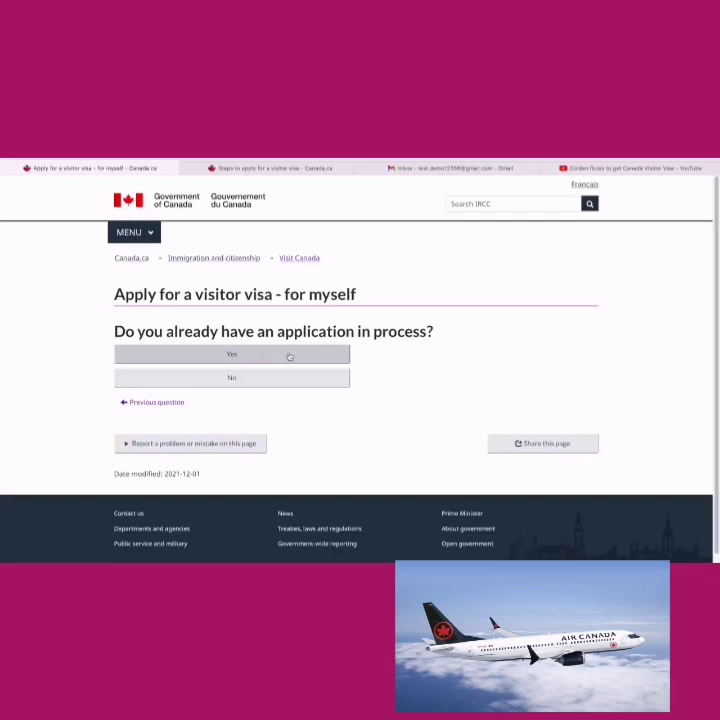
pyautogui.click(254, 379)
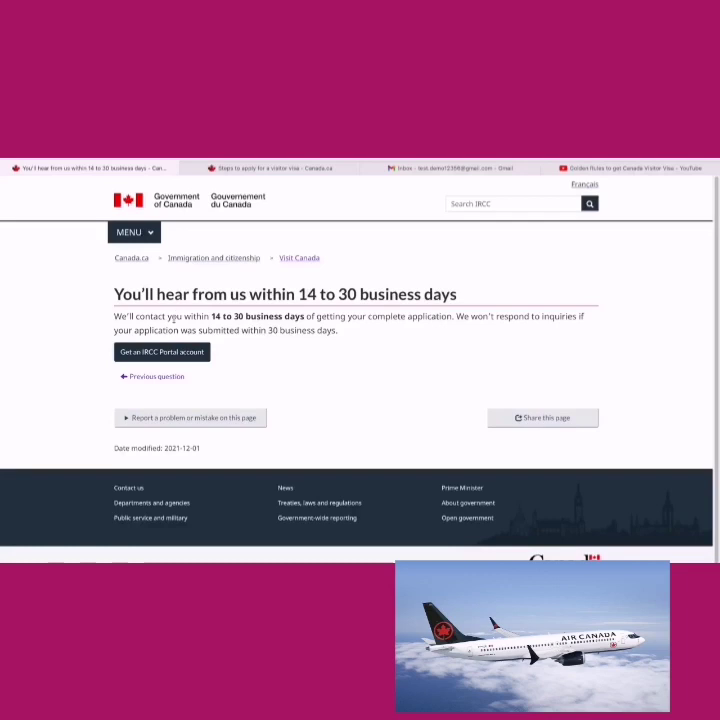
pyautogui.click(174, 351)
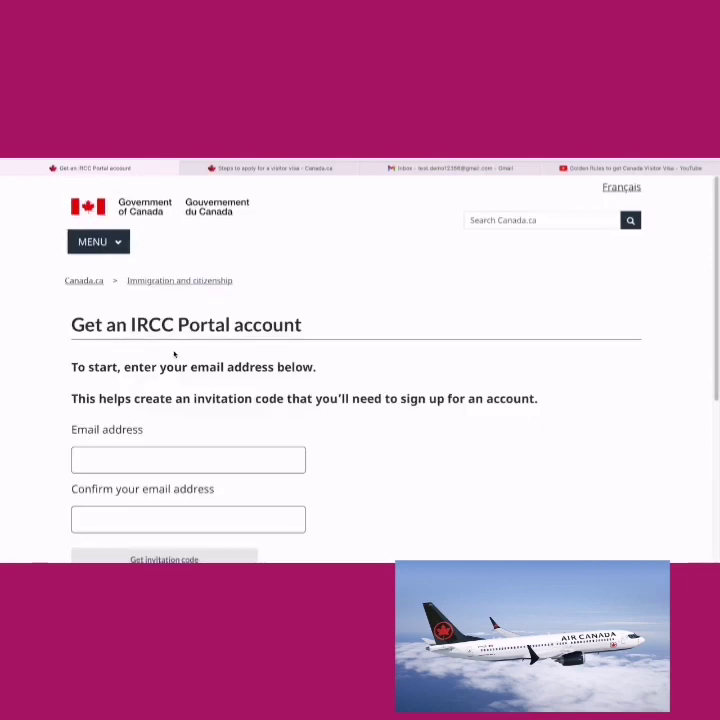
# Step: Enter the email, generate and copy an invitation code valid until 2022-06-09, and continue to sign-up
pyautogui.scroll(-2, 218, 428)
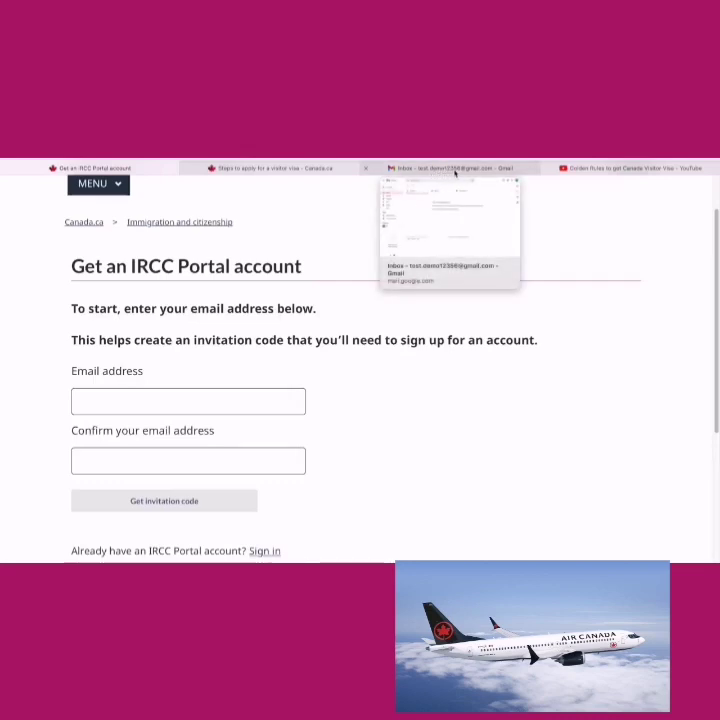
pyautogui.click(165, 402)
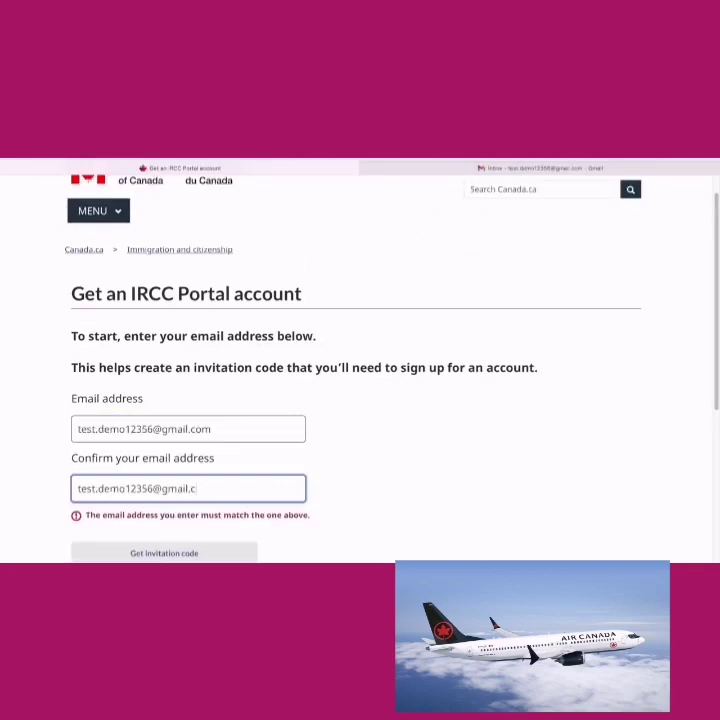
pyautogui.write('om')
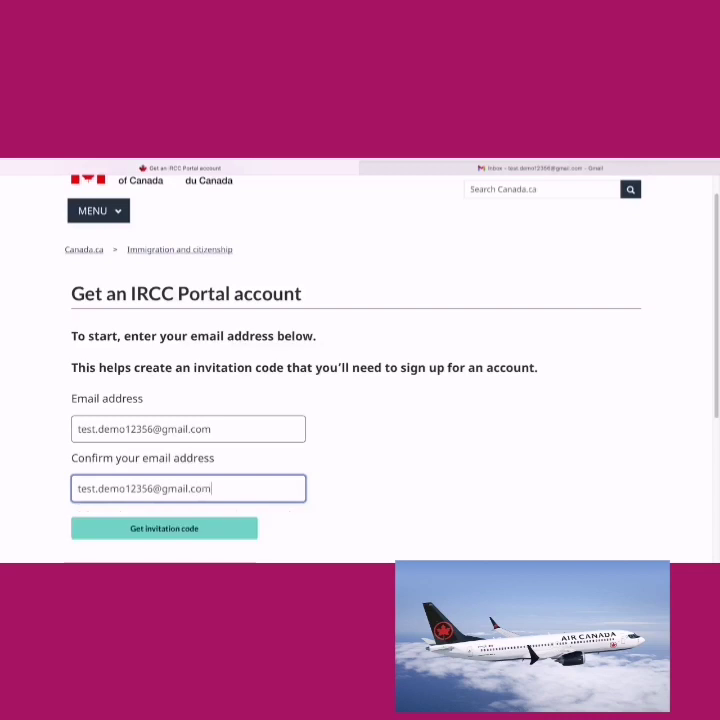
pyautogui.click(180, 535)
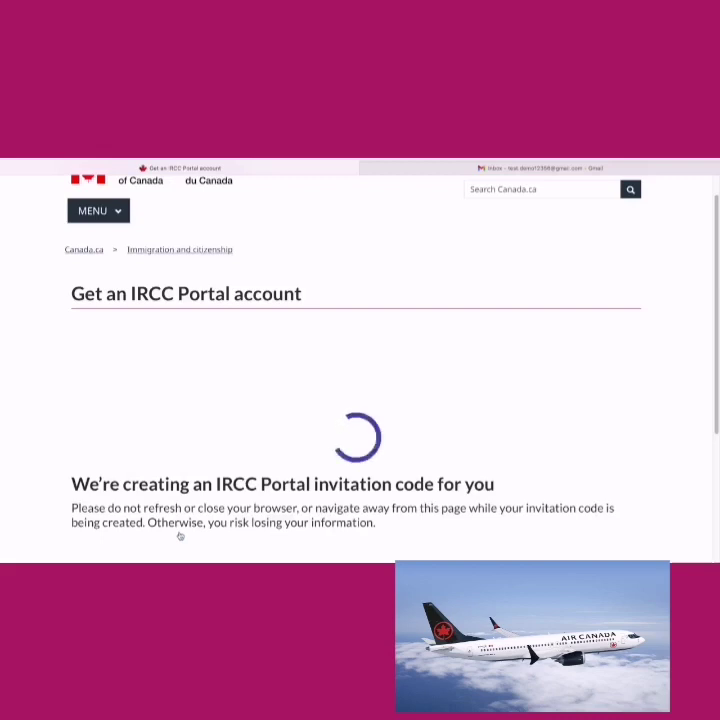
pyautogui.click(278, 260)
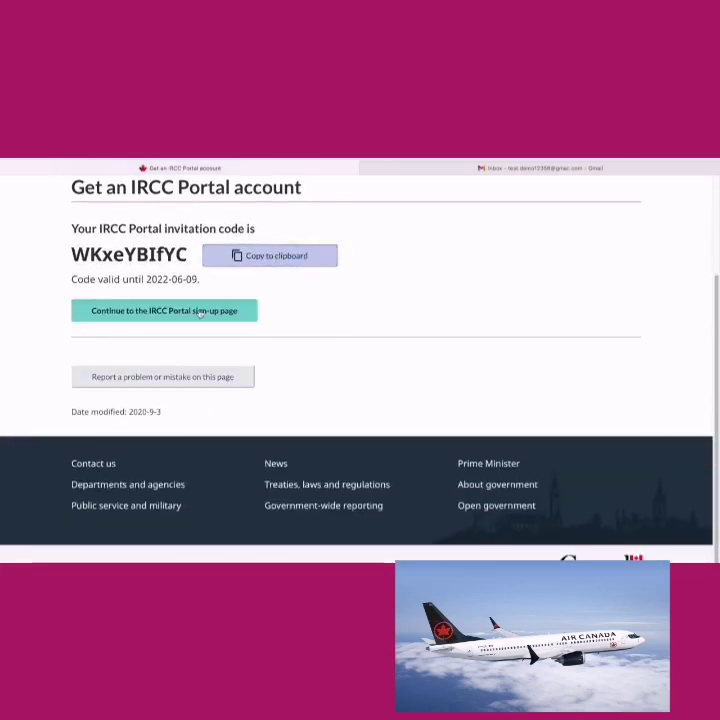
pyautogui.click(199, 312)
pyautogui.click(170, 343)
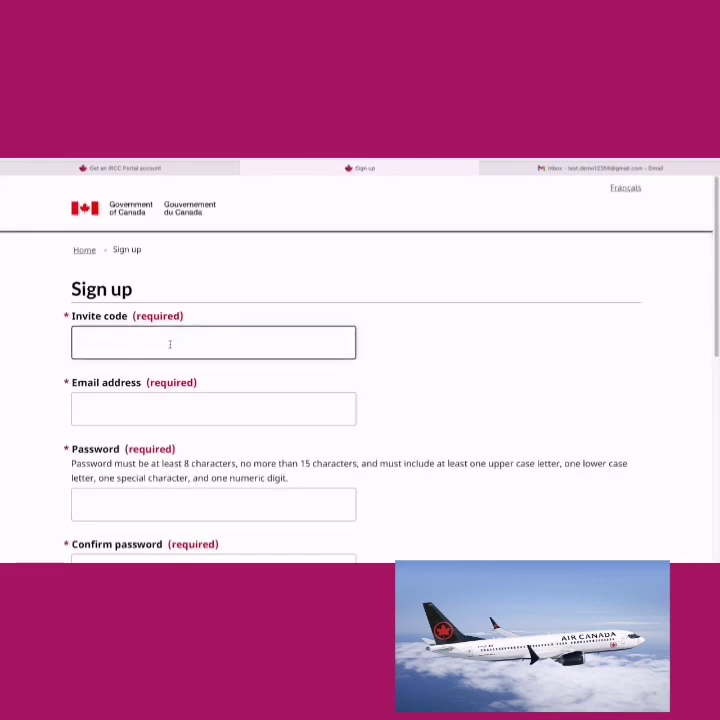
# Step: Paste in the invitation code, account email, password and password confirmation
pyautogui.click(151, 403)
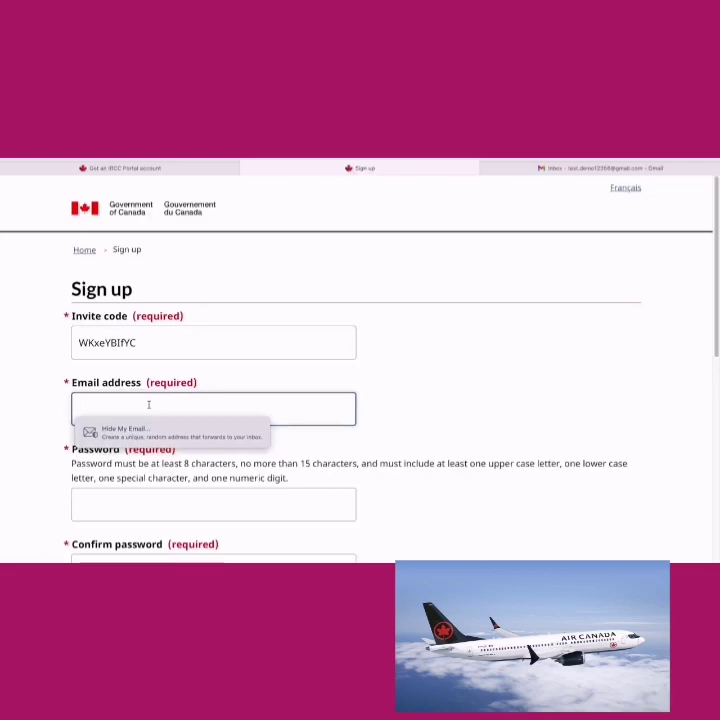
pyautogui.press('super+v')
pyautogui.click(131, 509)
pyautogui.press('super+v')
pyautogui.scroll(-2, 131, 509)
pyautogui.click(131, 512)
pyautogui.press('super+v')
pyautogui.scroll(-5, 102, 457)
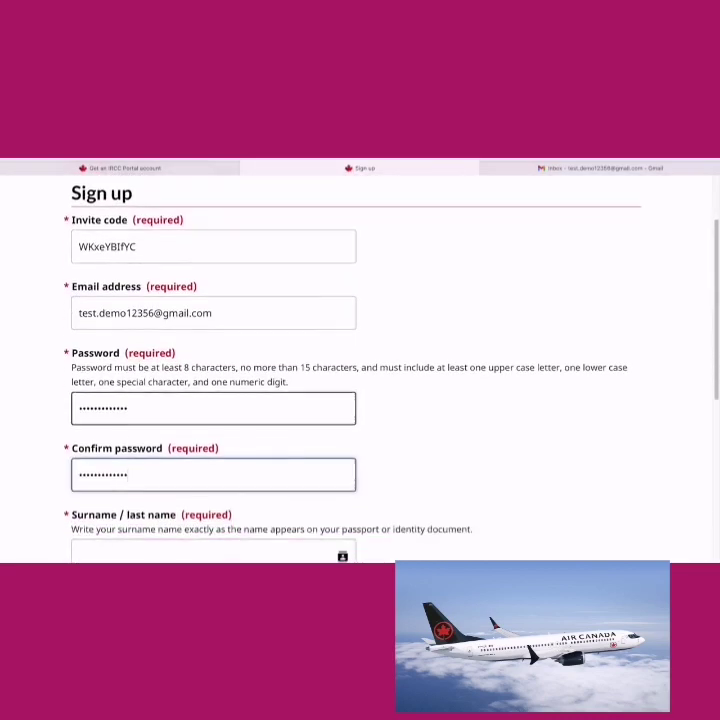
# Step: Enter the applicant's surname and given name
pyautogui.click(102, 457)
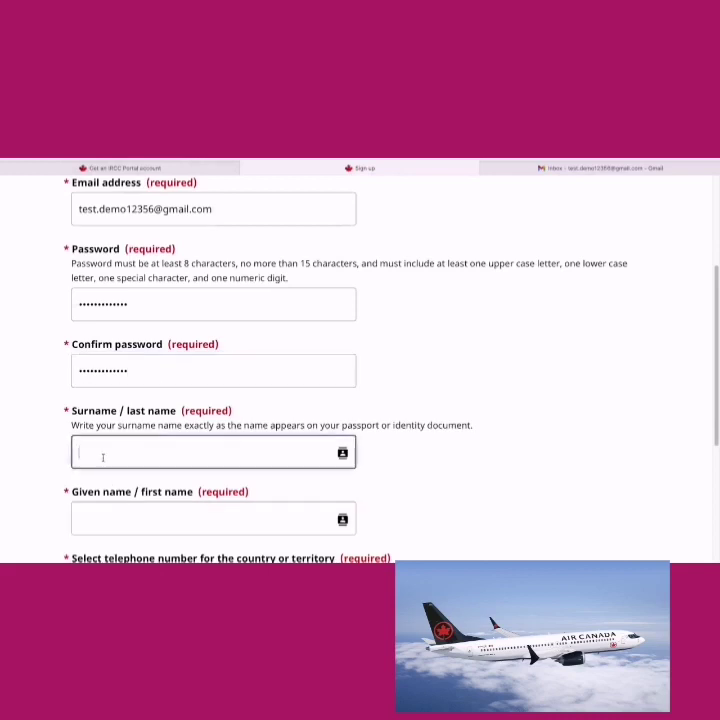
pyautogui.write('Demo')
pyautogui.press('Tab')
pyautogui.write('Test')
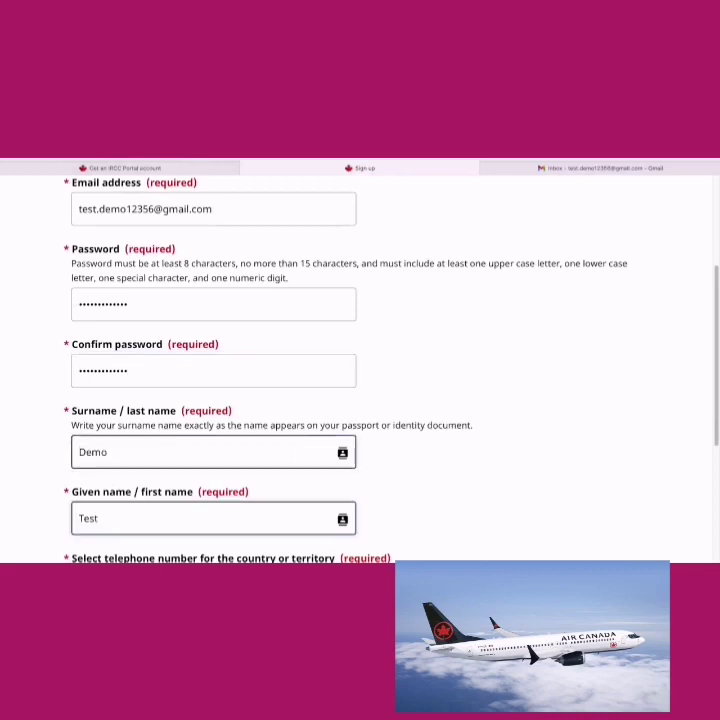
pyautogui.scroll(-5, 360, 400)
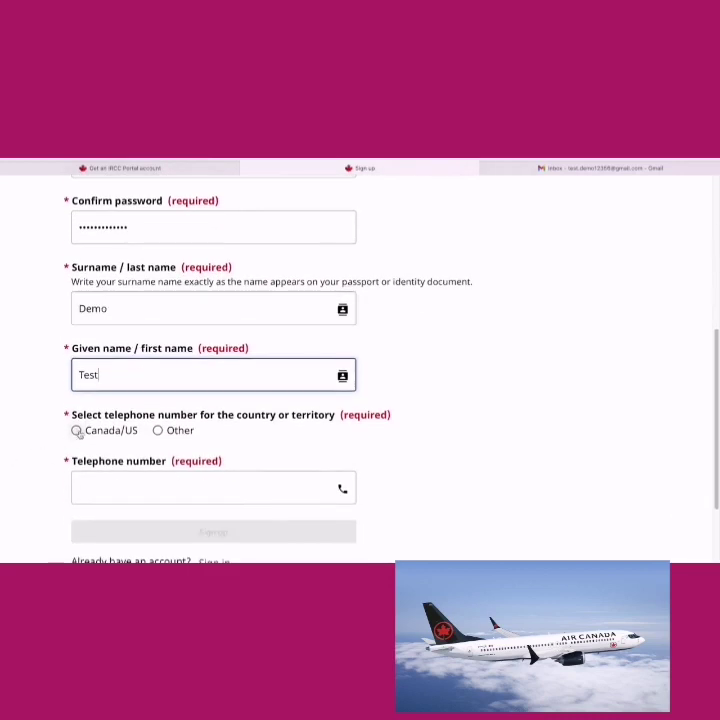
# Step: Give a non-Canada/US phone number with dial code 91, submit the sign-up, and check Gmail
pyautogui.click(76, 431)
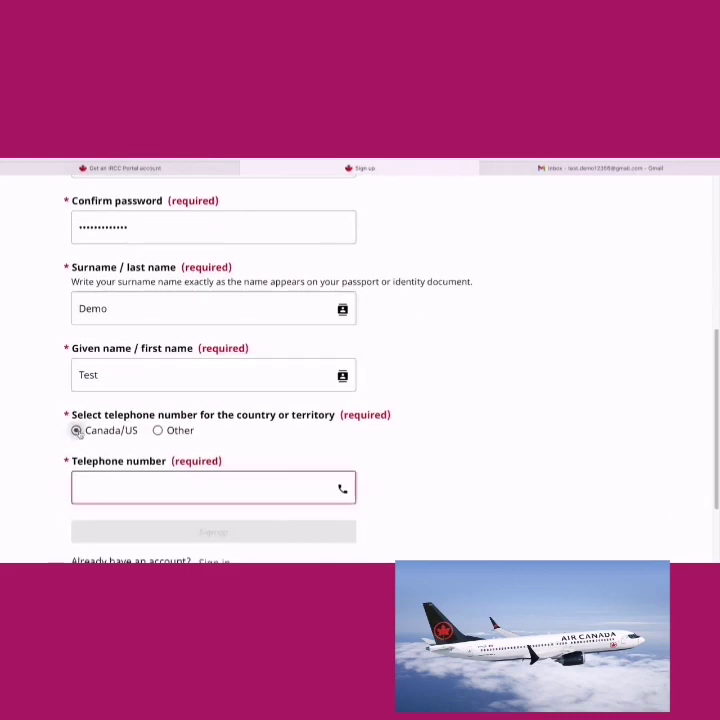
pyautogui.click(158, 431)
pyautogui.click(144, 490)
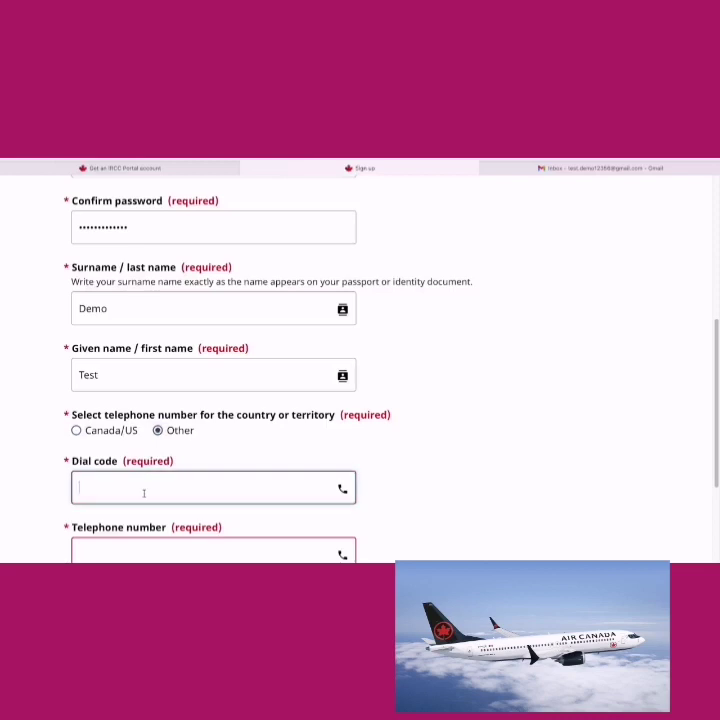
pyautogui.write('91')
pyautogui.click(143, 552)
pyautogui.write('9999')
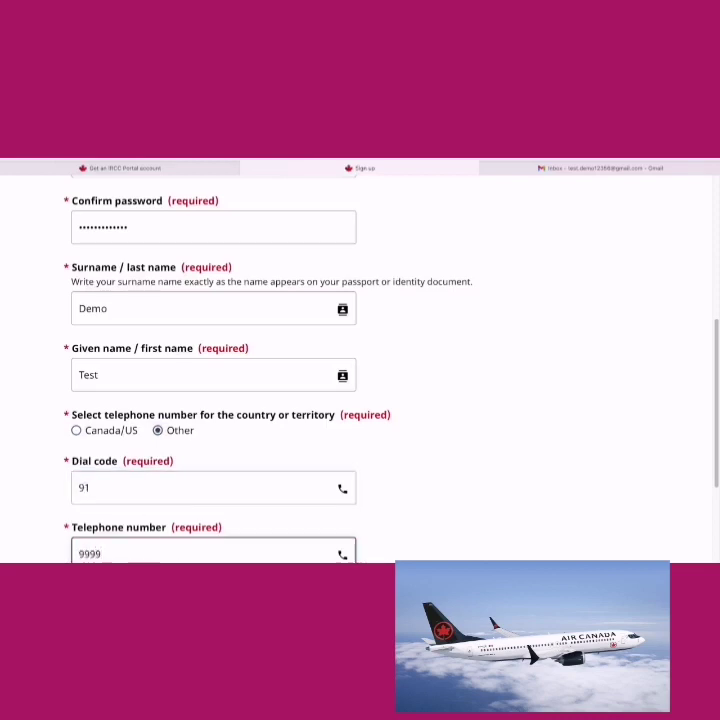
pyautogui.write('999999')
pyautogui.scroll(-1, 360, 370)
pyautogui.click(193, 497)
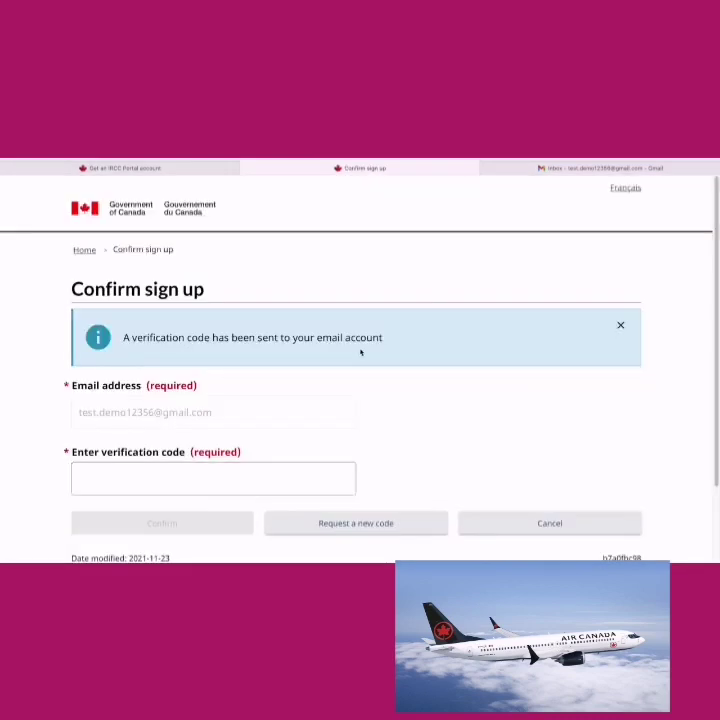
pyautogui.click(570, 168)
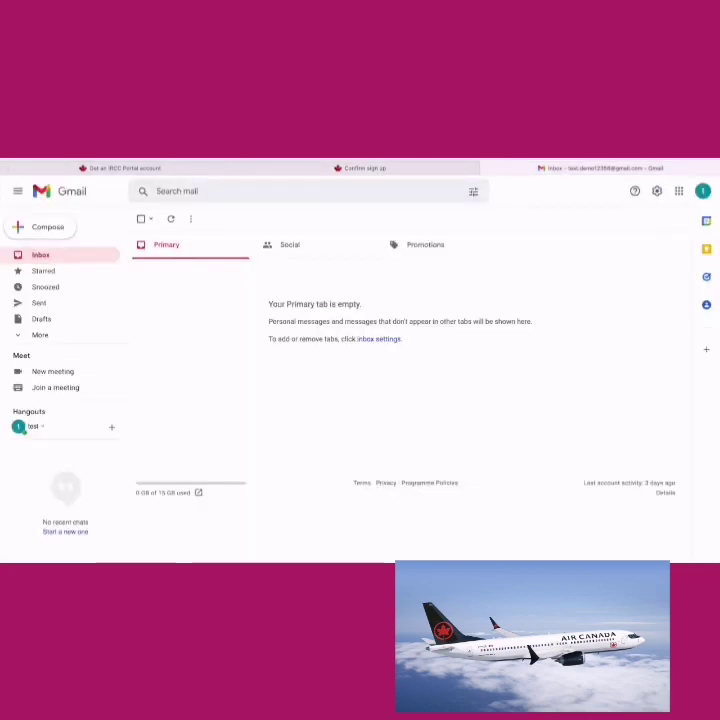
# Step: Refresh Gmail, open the IRCC Portal Next steps email and copy its verification code
pyautogui.press('F5')
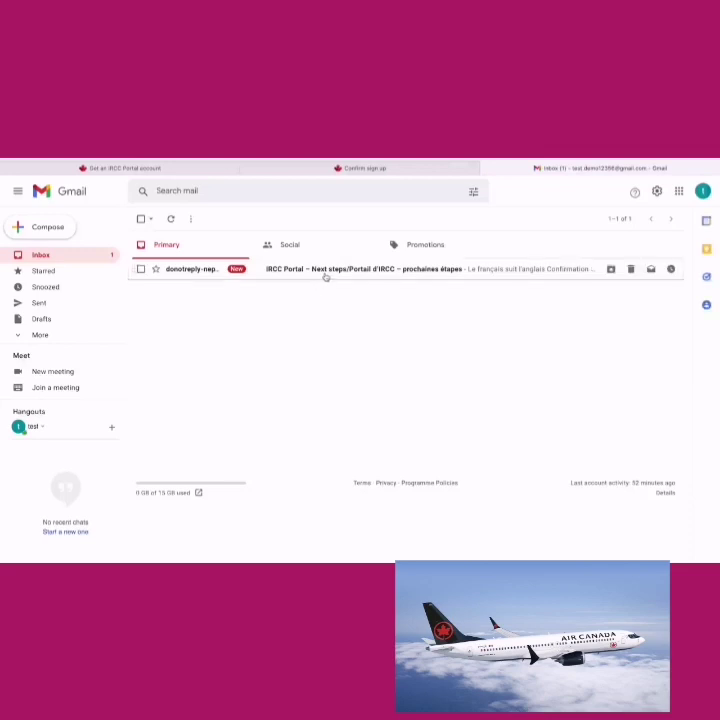
pyautogui.click(325, 277)
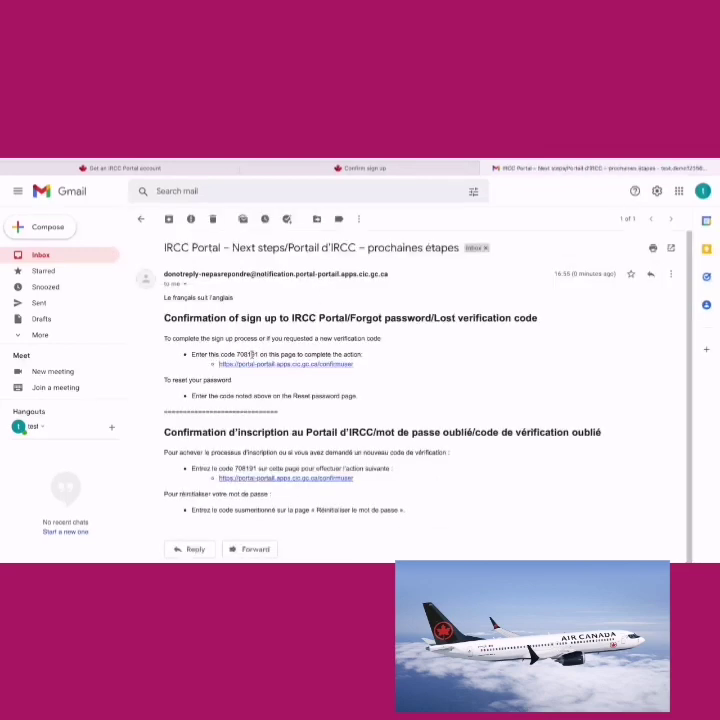
pyautogui.doubleClick(242, 354)
pyautogui.hotkey('ctrl', 'c')
pyautogui.rightClick(242, 354)
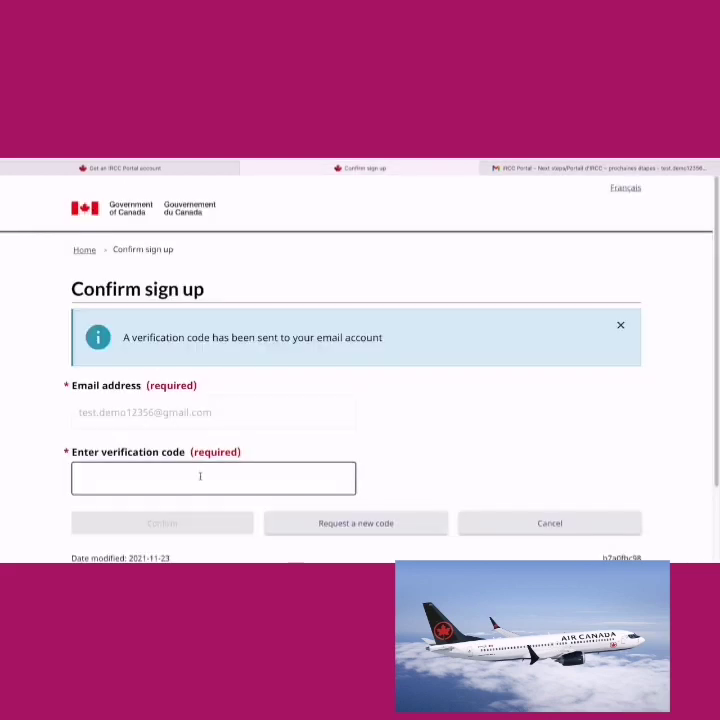
# Step: Confirm the email with the pasted verification code, then sign in using the saved login
pyautogui.hotkey('ctrl', 'v')
pyautogui.click(180, 518)
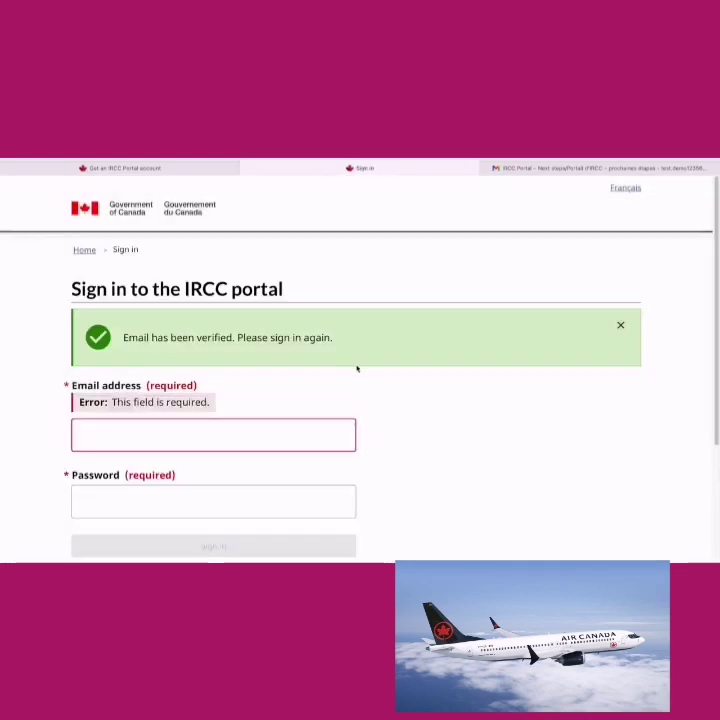
pyautogui.click(241, 431)
pyautogui.click(146, 457)
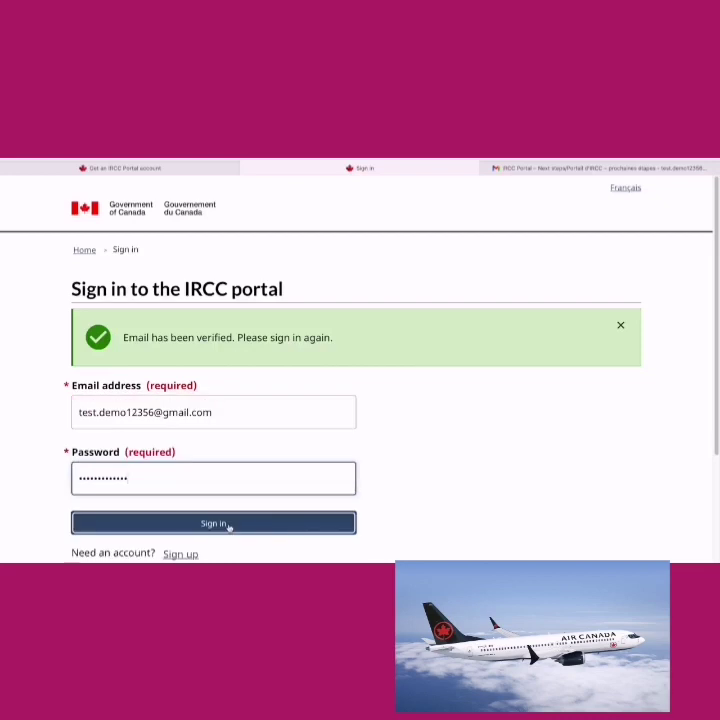
pyautogui.click(228, 524)
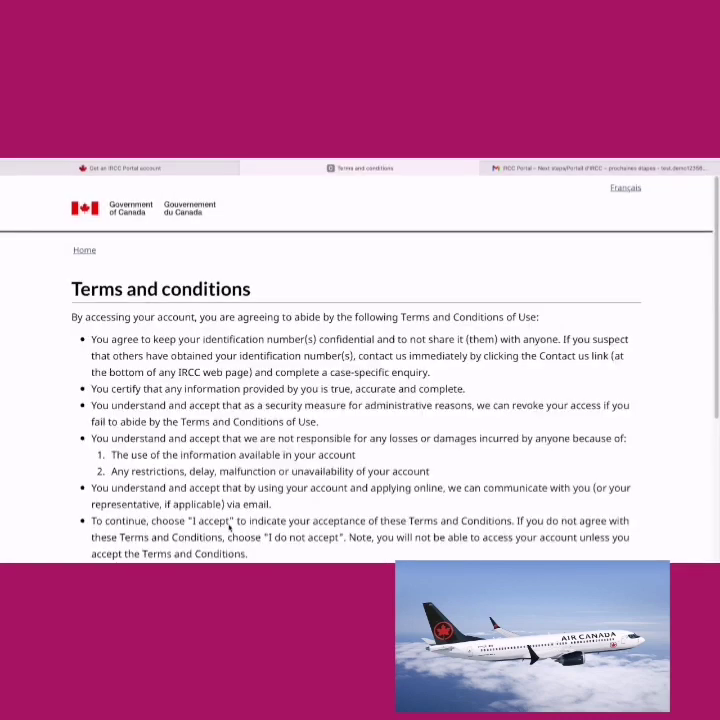
# Step: Scroll through the Terms and conditions and accept them
pyautogui.scroll(-1, 229, 527)
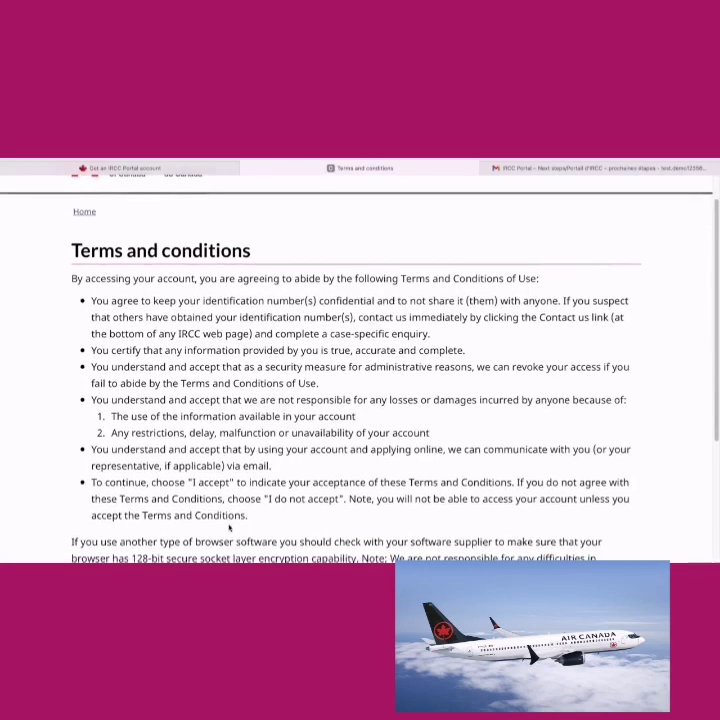
pyautogui.scroll(-1, 239, 350)
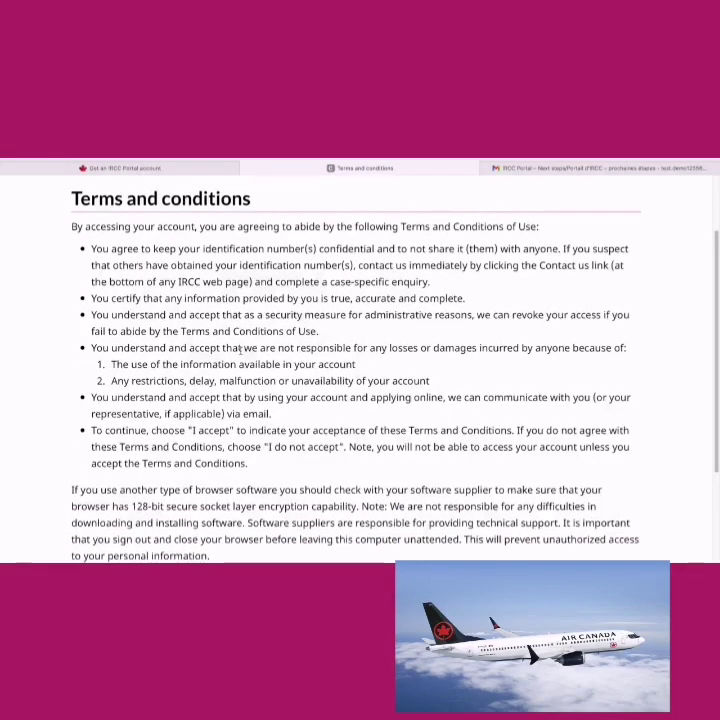
pyautogui.scroll(-1, 220, 347)
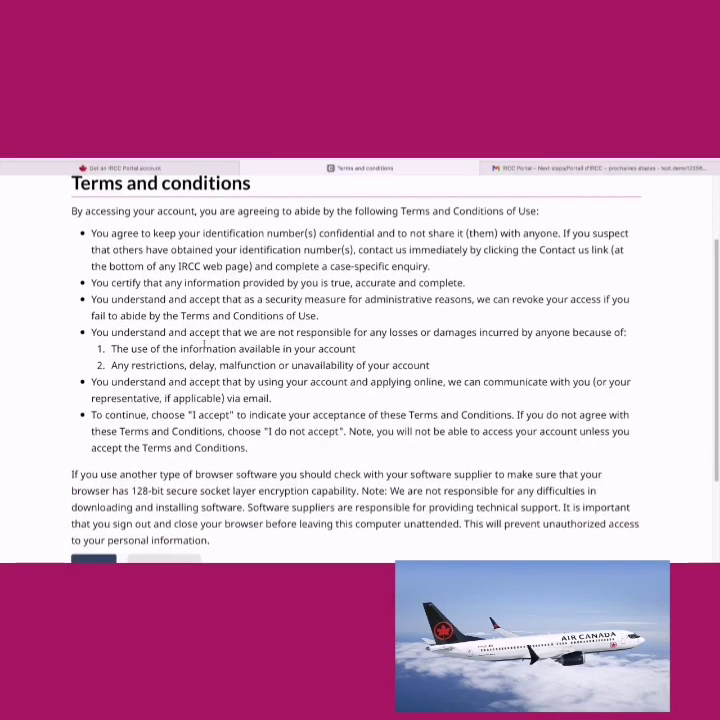
pyautogui.click(93, 558)
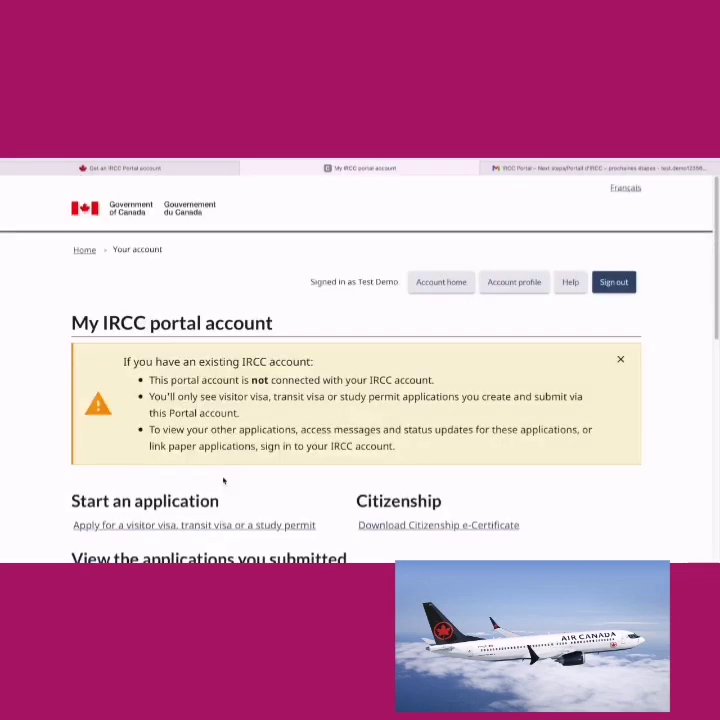
pyautogui.scroll(-2, 223, 481)
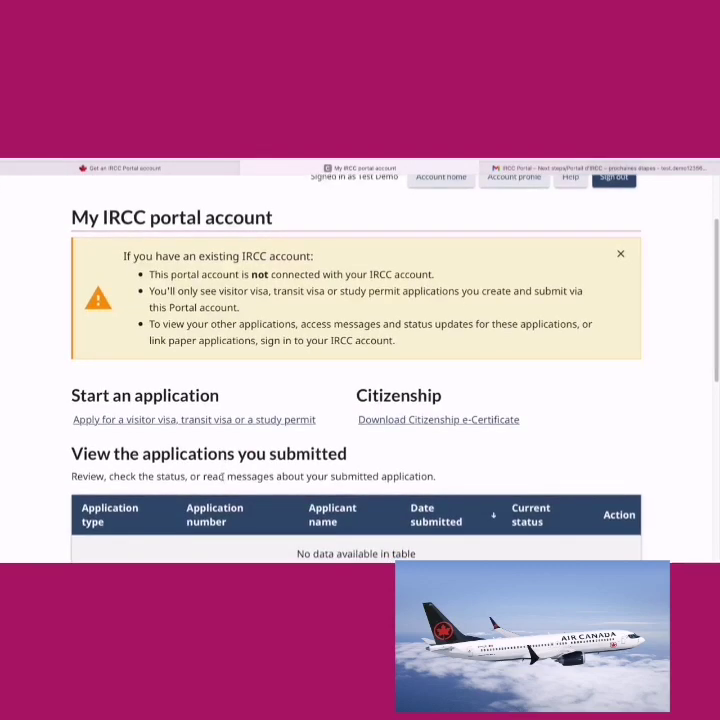
pyautogui.scroll(-10, 223, 477)
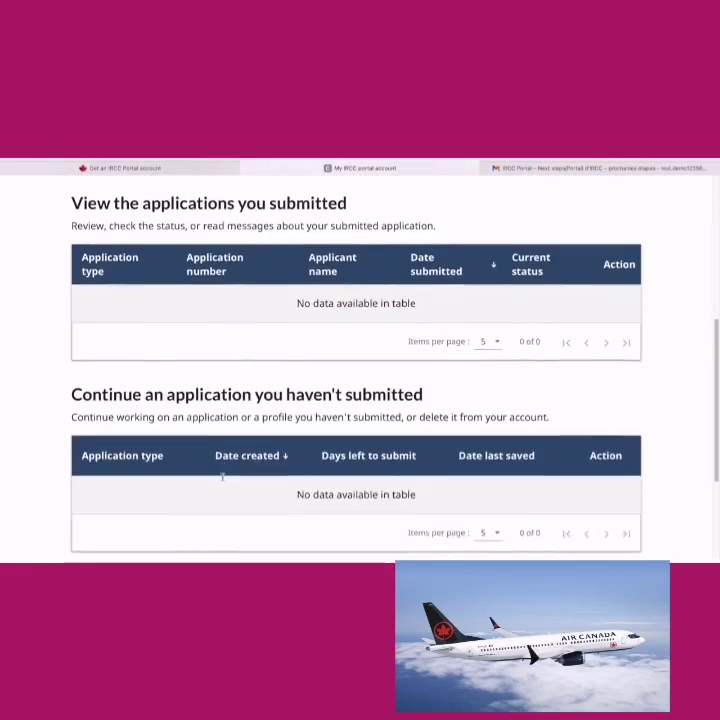
pyautogui.scroll(5, 223, 480)
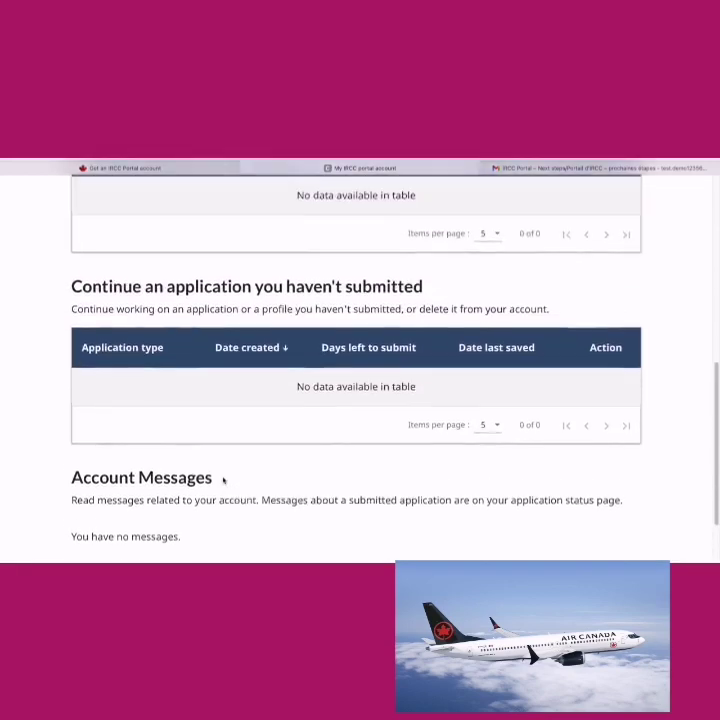
pyautogui.scroll(3, 223, 480)
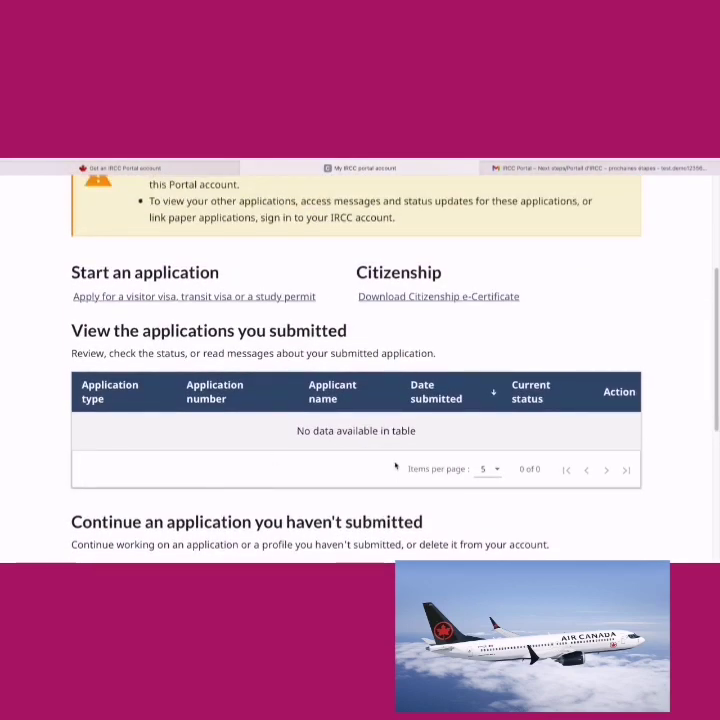
pyautogui.scroll(1, 273, 443)
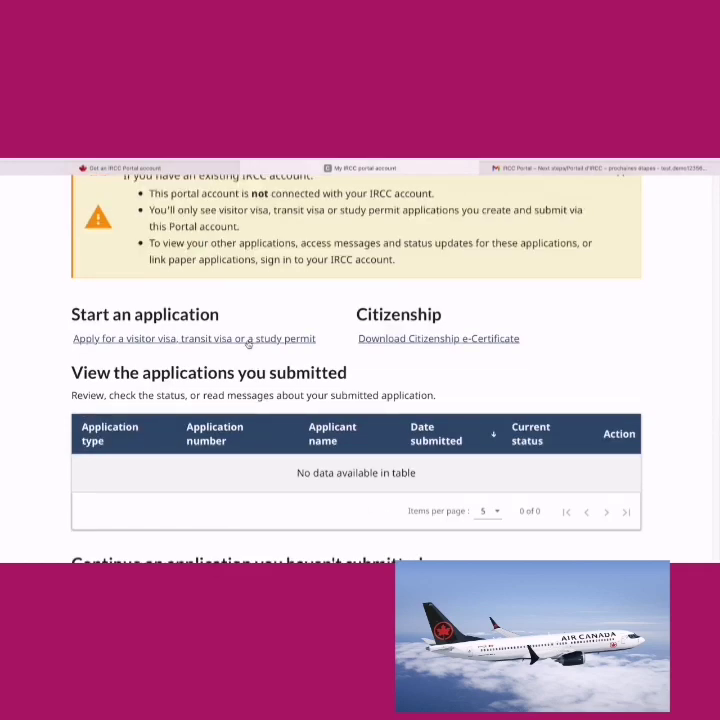
# Step: Acknowledge the preparation info, start the visitor visa application, and answer No to Groups
pyautogui.click(249, 340)
pyautogui.scroll(-2, 249, 343)
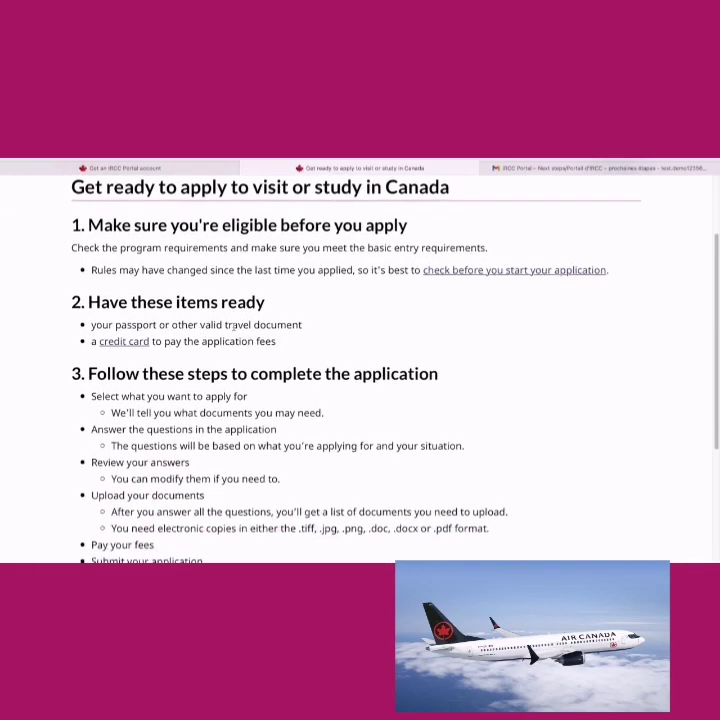
pyautogui.scroll(-3, 234, 329)
pyautogui.click(76, 425)
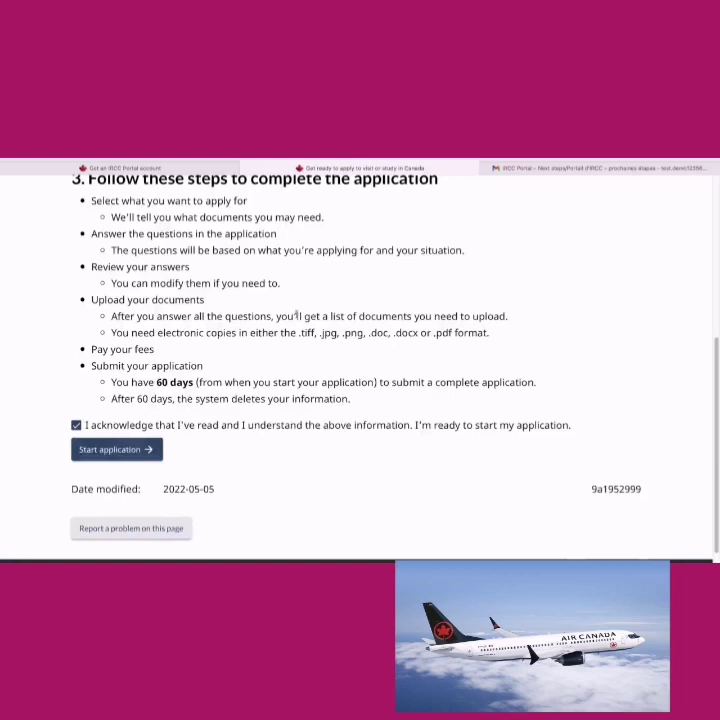
pyautogui.click(147, 450)
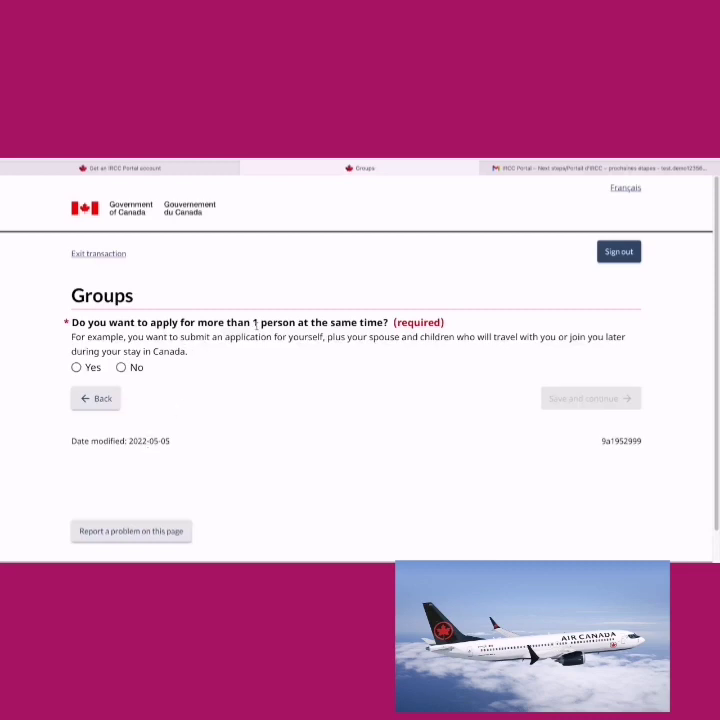
pyautogui.click(121, 367)
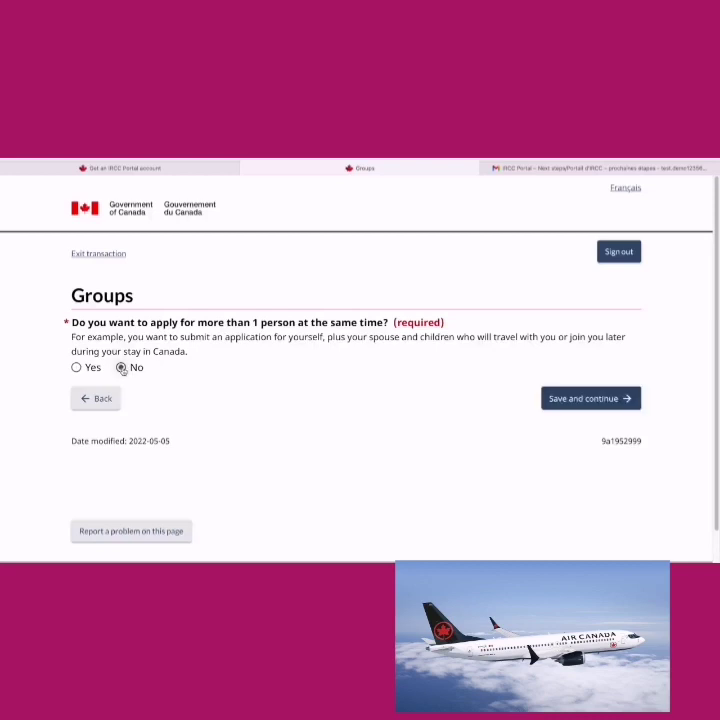
pyautogui.click(599, 400)
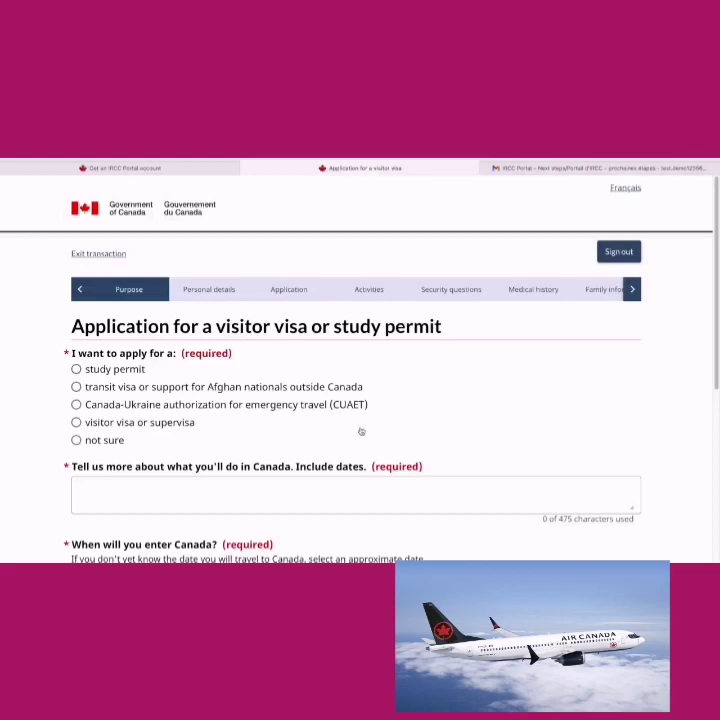
# Step: Choose visitor visa or supervisa, giving visiting other family or friends as the reason
pyautogui.click(157, 422)
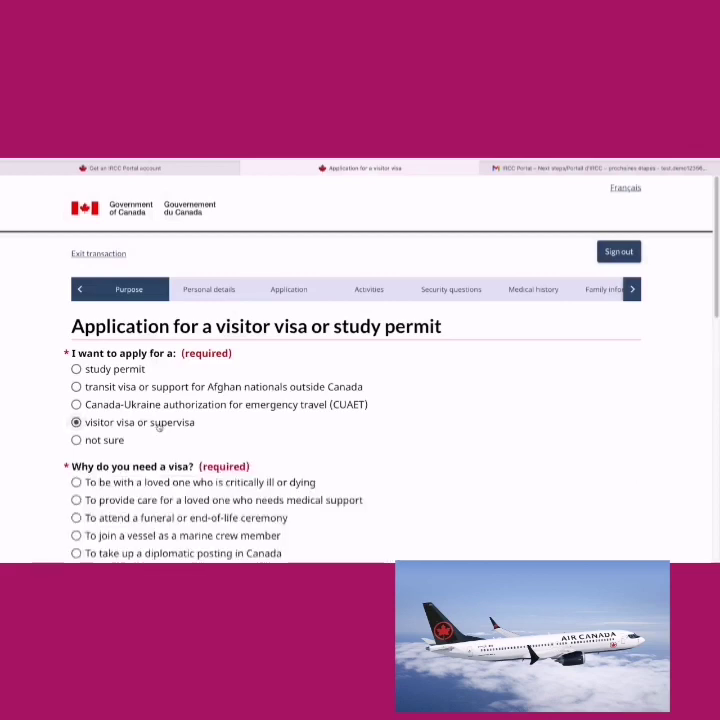
pyautogui.scroll(-2, 23, 476)
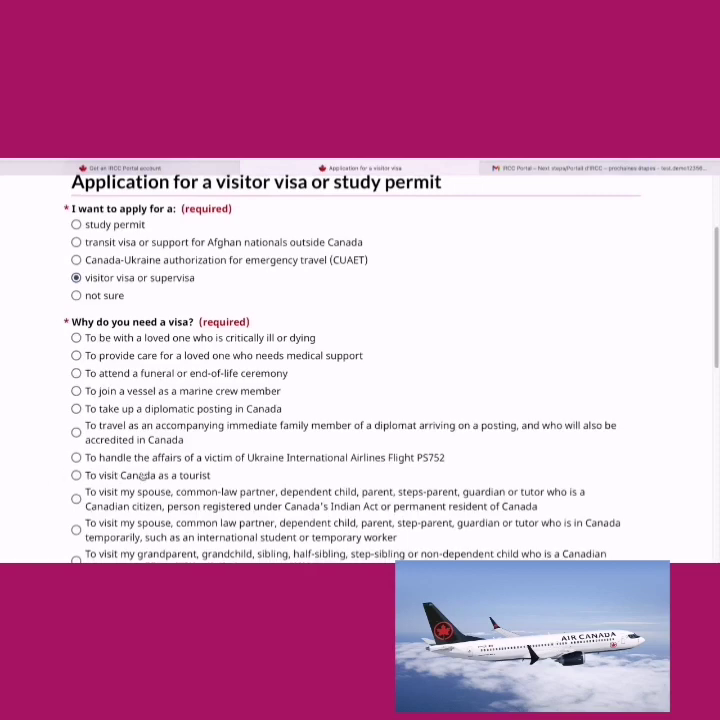
pyautogui.scroll(-1, 141, 476)
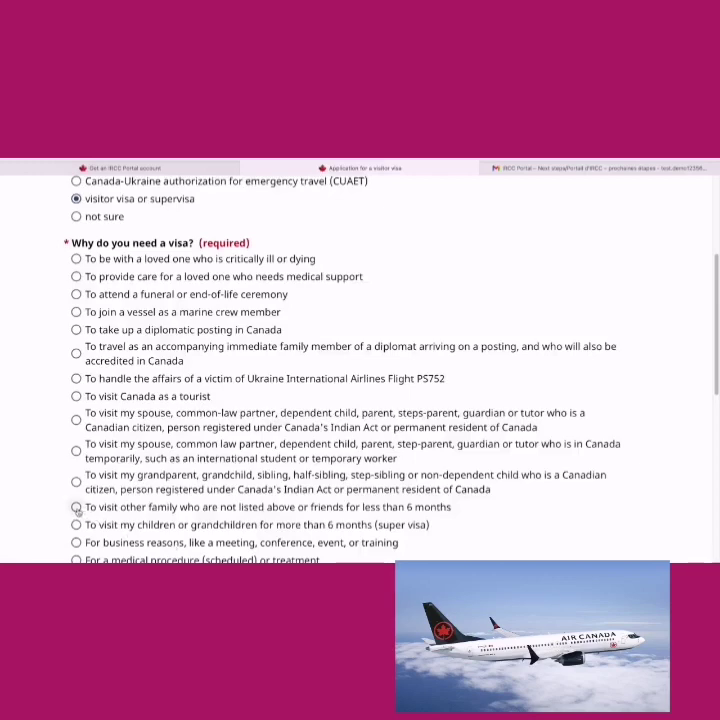
pyautogui.click(76, 508)
pyautogui.scroll(-1, 60, 515)
pyautogui.scroll(-1, 56, 518)
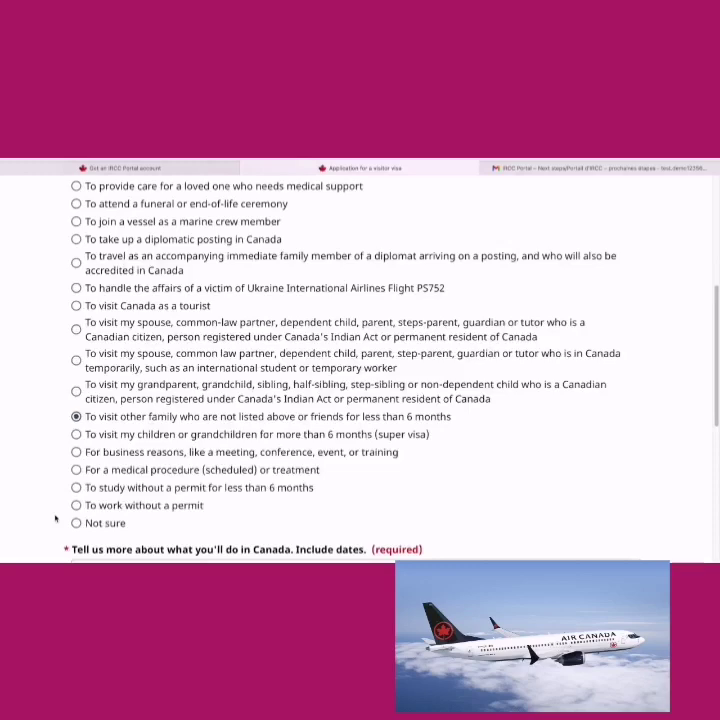
pyautogui.scroll(-3, 58, 517)
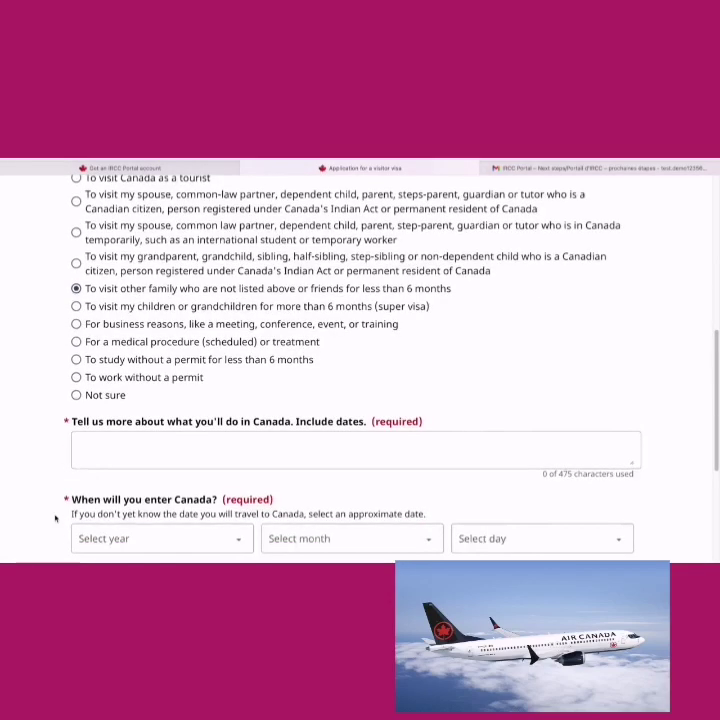
# Step: Paste the trip description about meeting a brother into 'Tell us more'
pyautogui.click(111, 448)
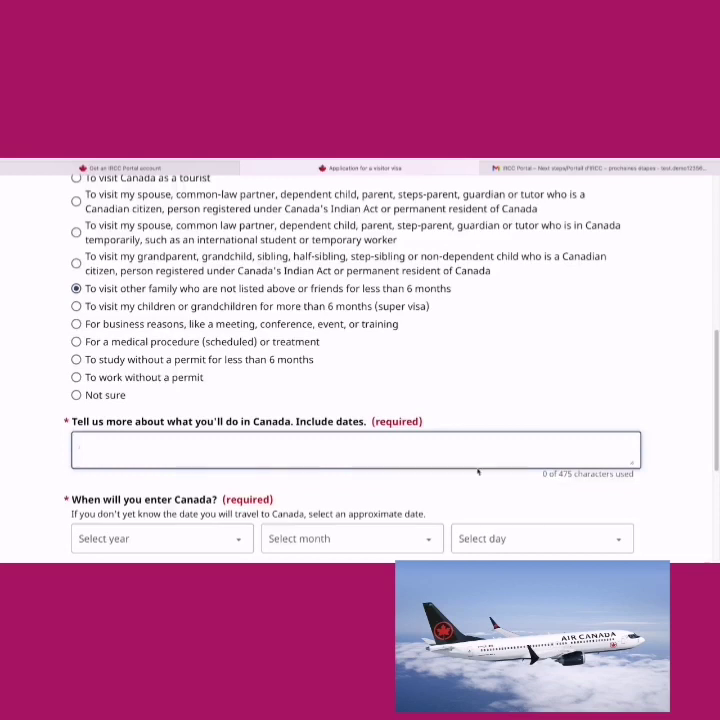
pyautogui.write('To meet my brother, dates: 01-Nov-2022 to 31-Dec-2022')
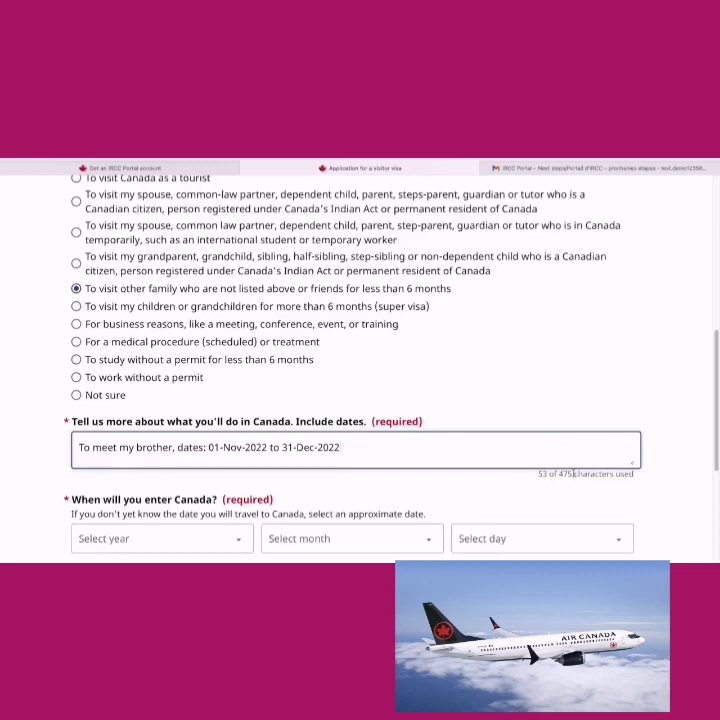
pyautogui.scroll(-1, 400, 470)
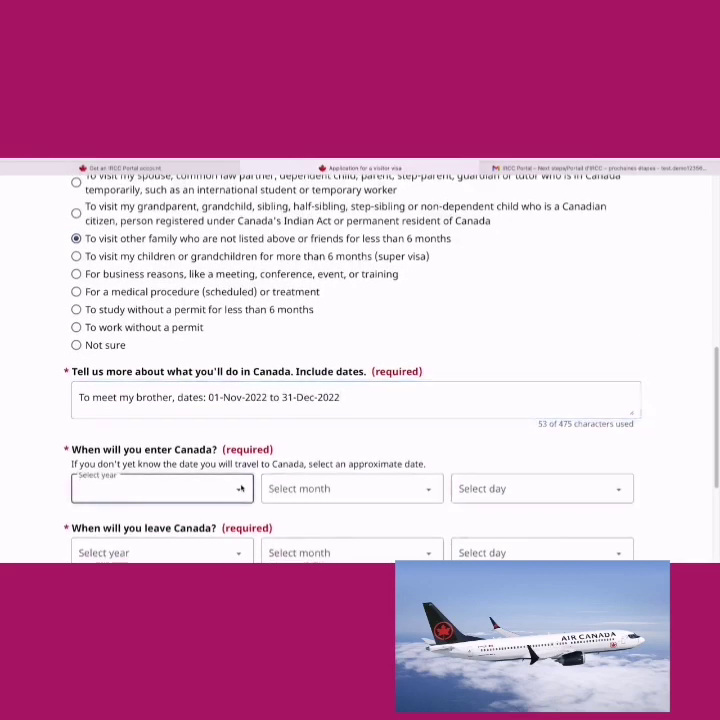
# Step: Set entry to 1 November 2022, departure 31 December 2022, and save
pyautogui.click(222, 489)
pyautogui.click(222, 493)
pyautogui.click(540, 489)
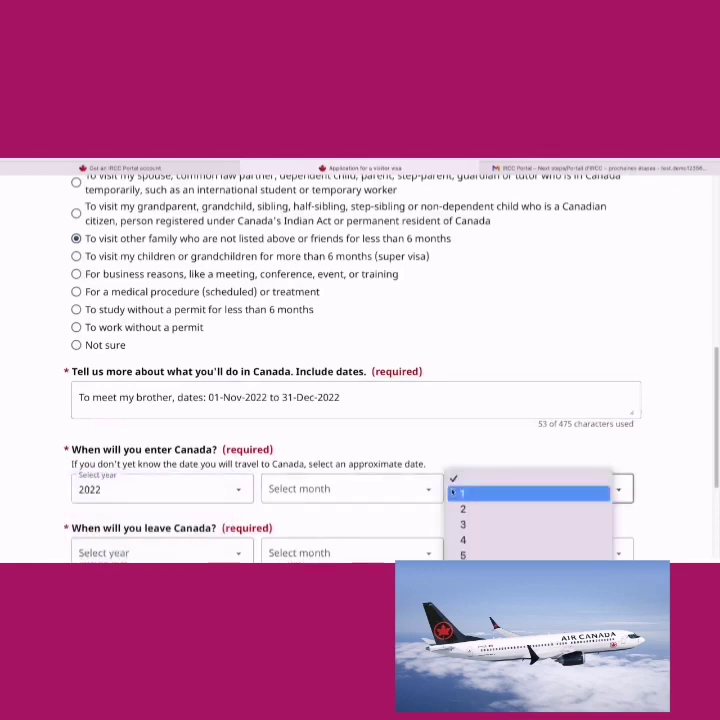
pyautogui.click(410, 505)
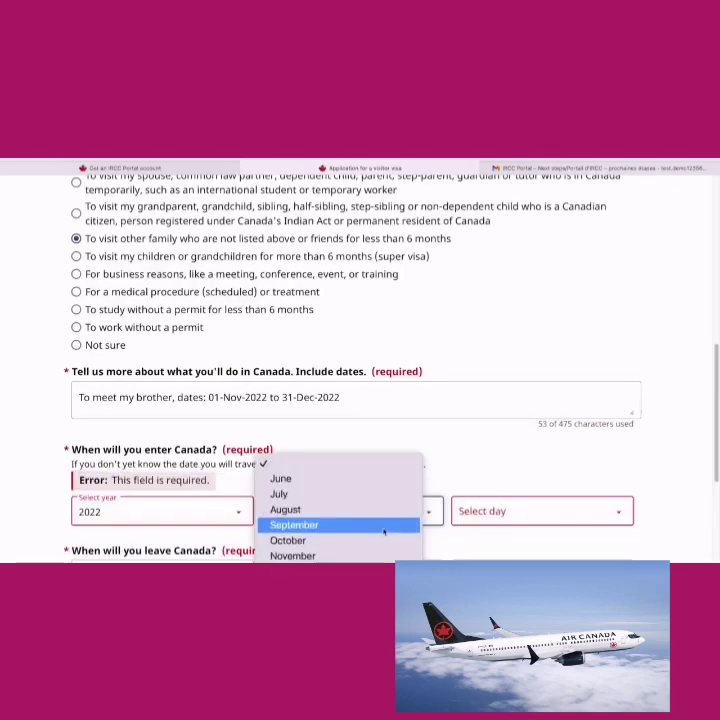
pyautogui.click(340, 552)
pyautogui.click(523, 511)
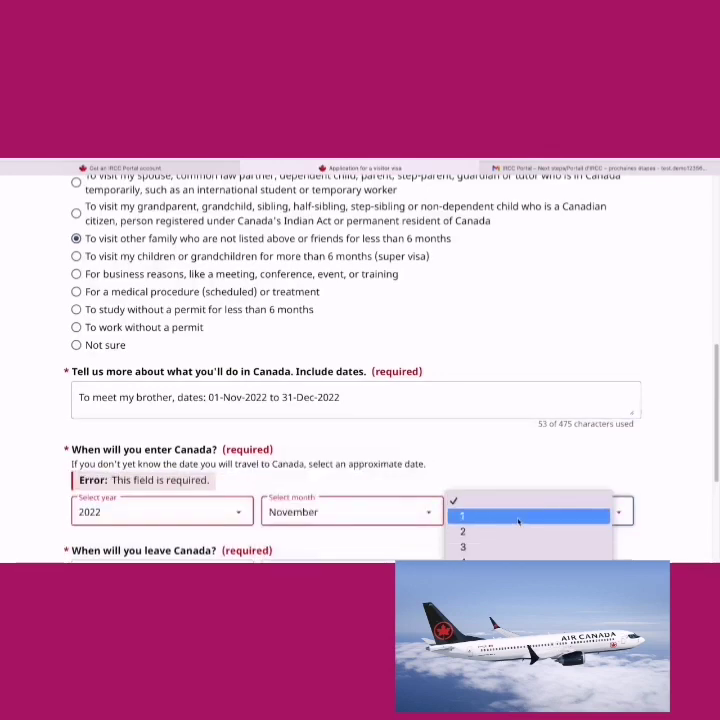
pyautogui.click(515, 516)
pyautogui.scroll(-1, 662, 470)
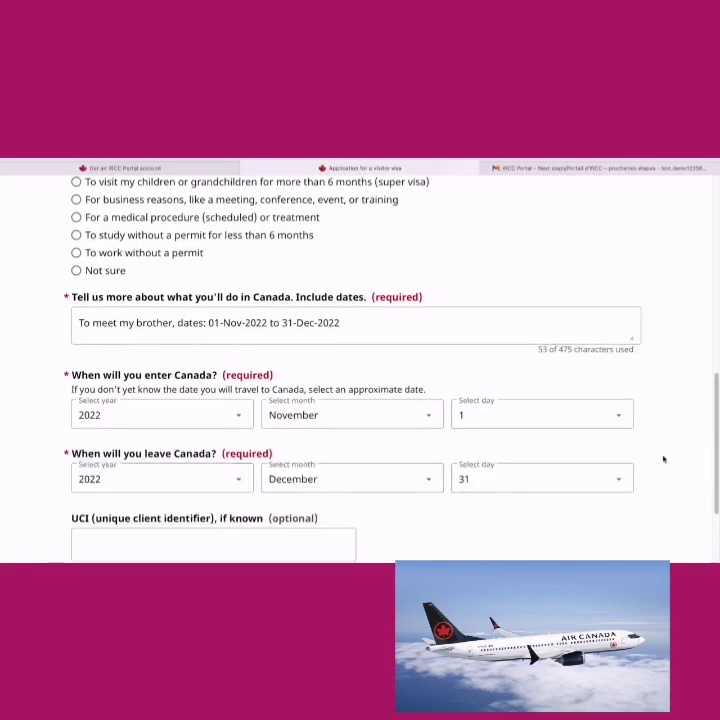
pyautogui.scroll(-1, 663, 459)
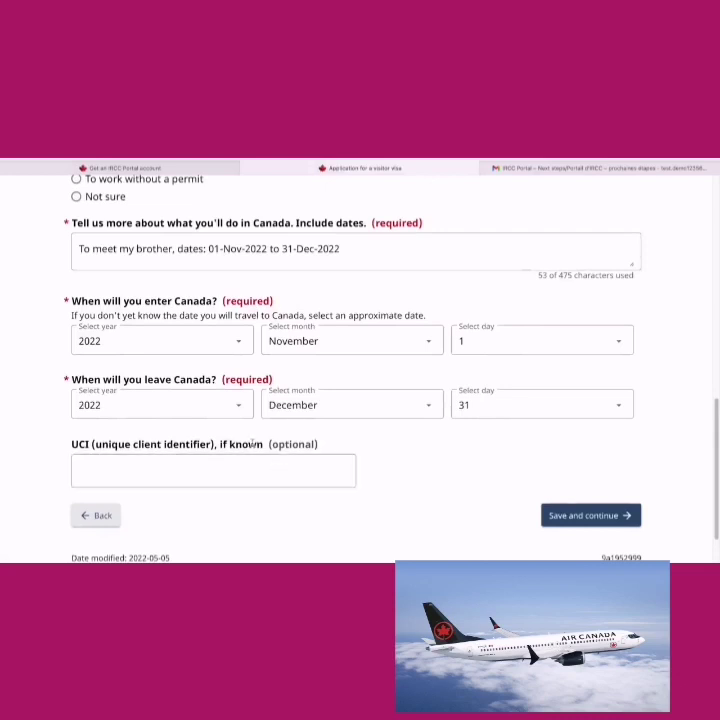
pyautogui.click(586, 516)
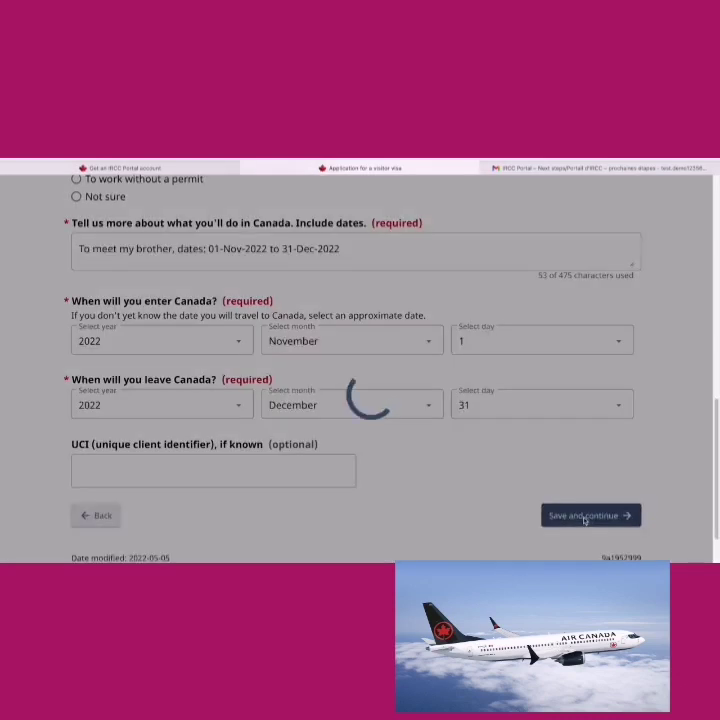
# Step: Review the 'You selected' visitor visa summary and continue to the application
pyautogui.scroll(-1, 470, 477)
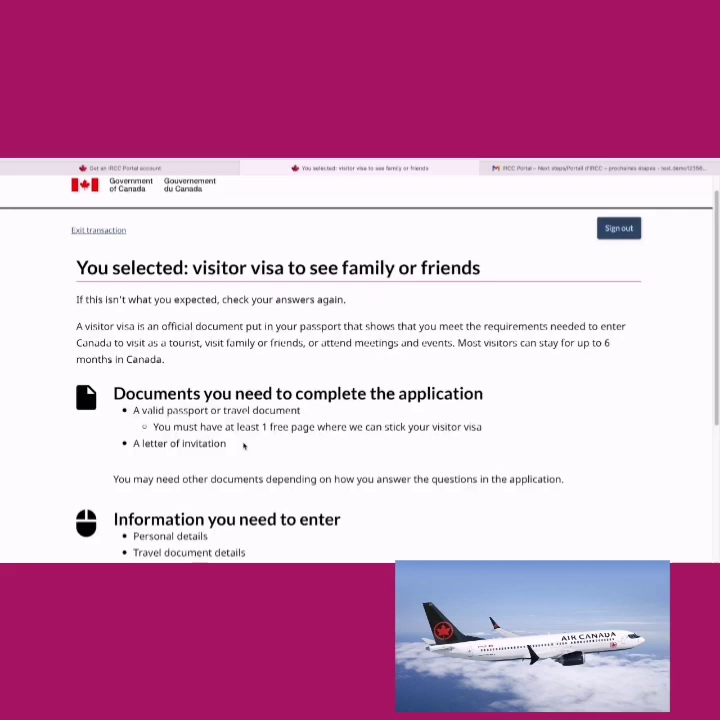
pyautogui.scroll(-3, 243, 446)
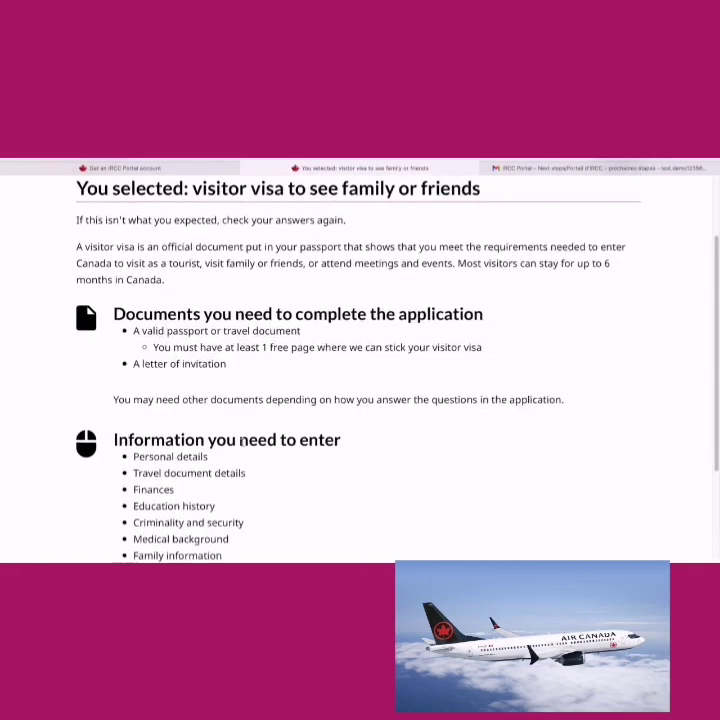
pyautogui.scroll(-5, 240, 440)
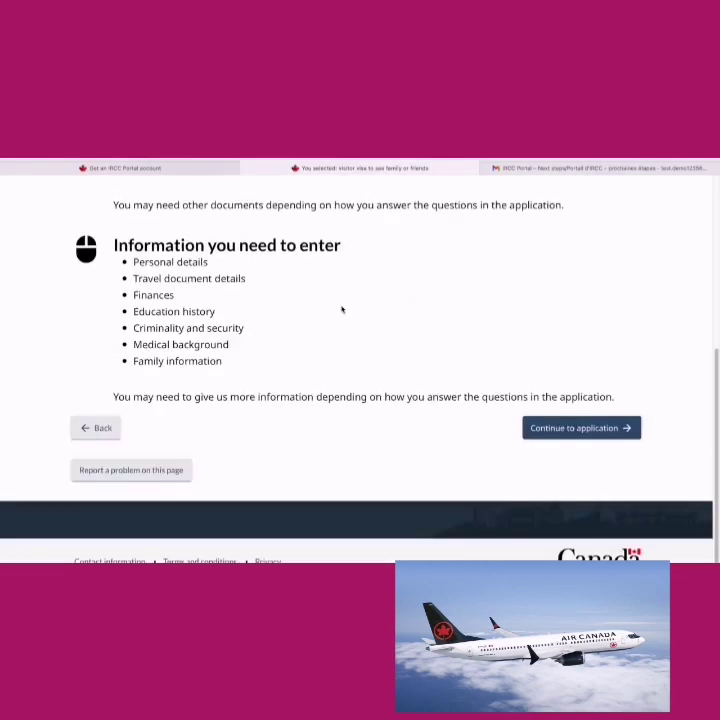
pyautogui.click(561, 430)
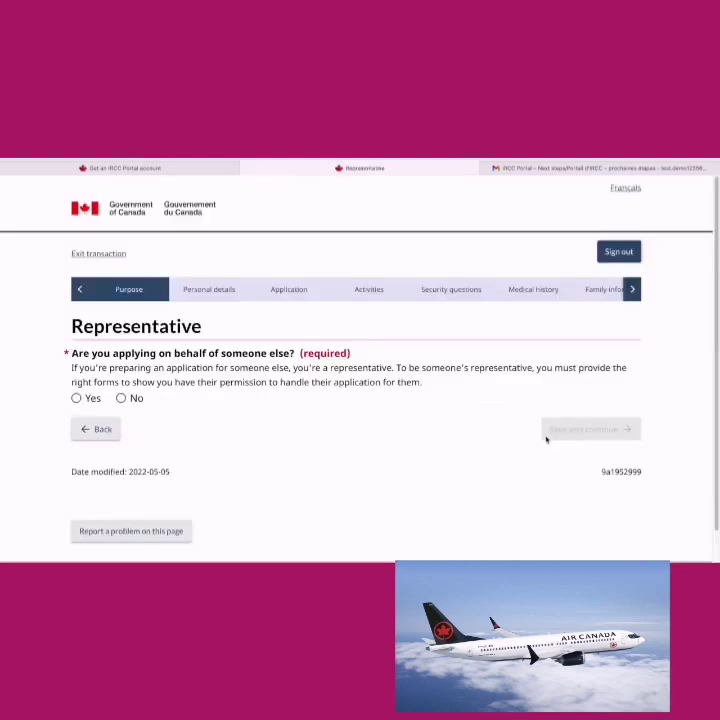
# Step: Answer No to having a representative and begin entering the applicant's surname
pyautogui.click(121, 398)
pyautogui.click(550, 428)
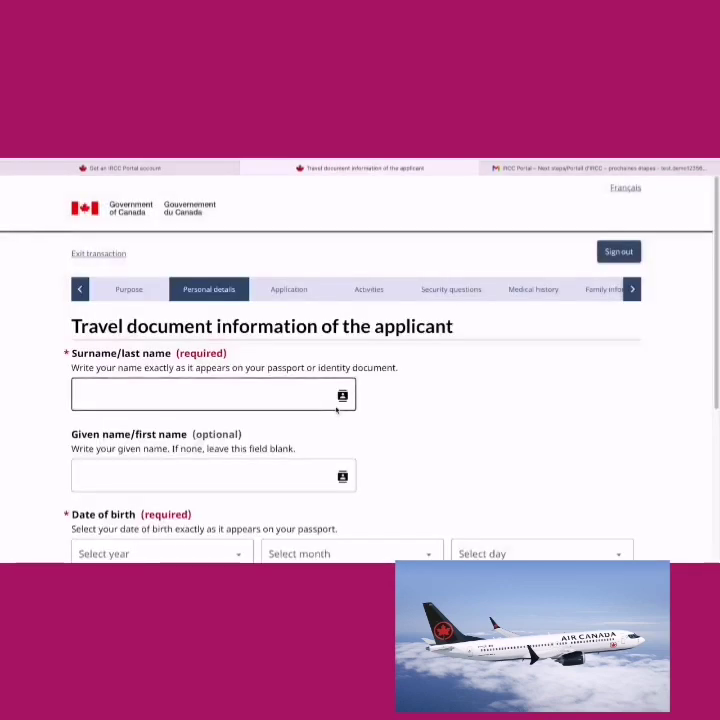
pyautogui.scroll(-3, 337, 408)
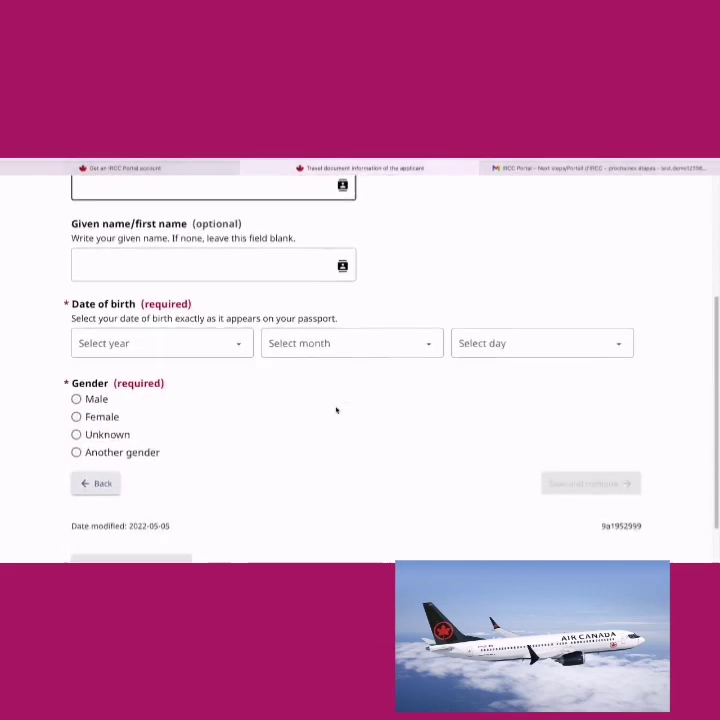
pyautogui.scroll(1, 337, 410)
pyautogui.click(177, 289)
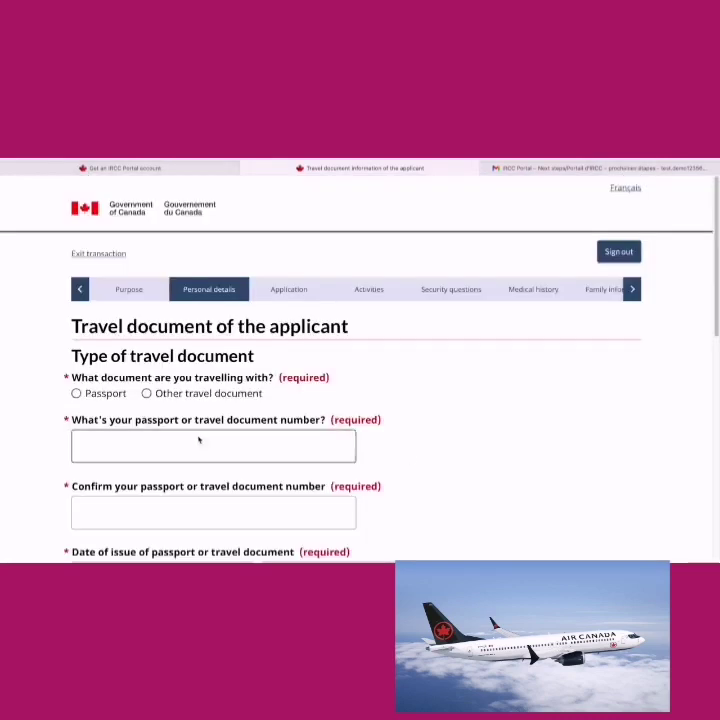
# Step: Select a regular passport with country code IND (India) and nationality India
pyautogui.click(76, 393)
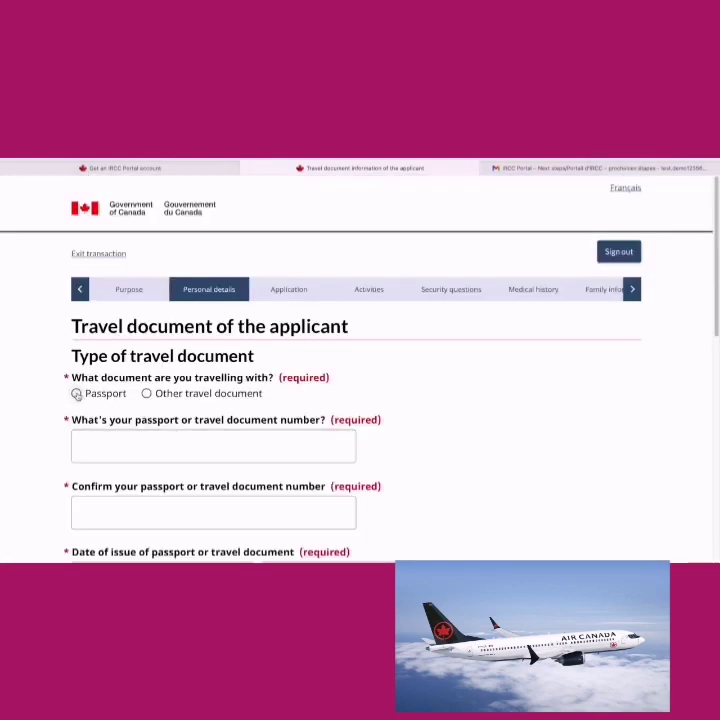
pyautogui.click(76, 435)
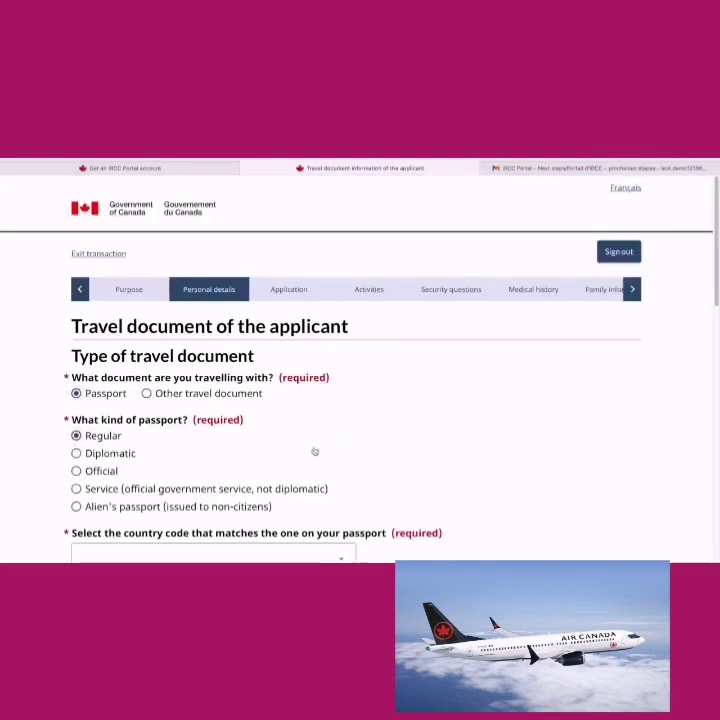
pyautogui.scroll(-1, 313, 452)
pyautogui.click(250, 466)
pyautogui.write('ind')
pyautogui.press('Return')
pyautogui.click(227, 528)
pyautogui.write('ind')
pyautogui.press('Return')
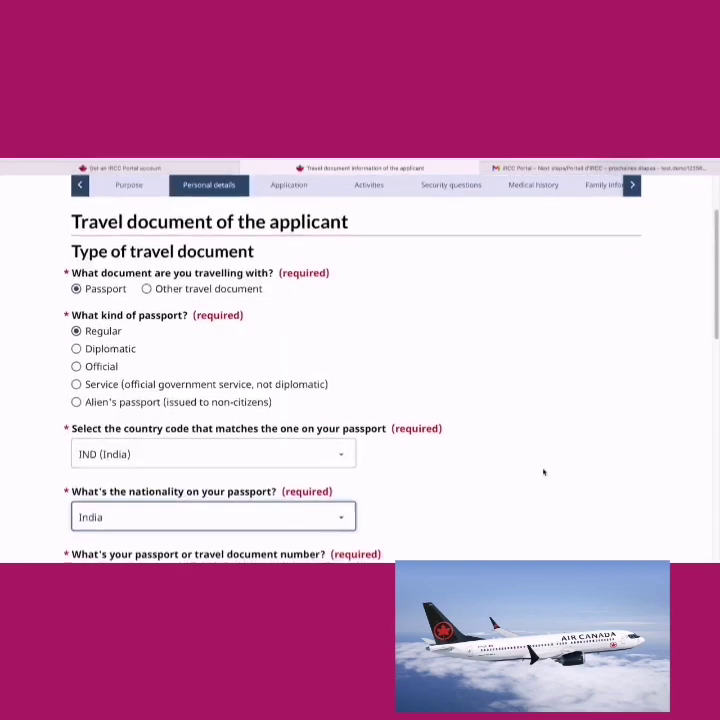
pyautogui.scroll(-1, 543, 472)
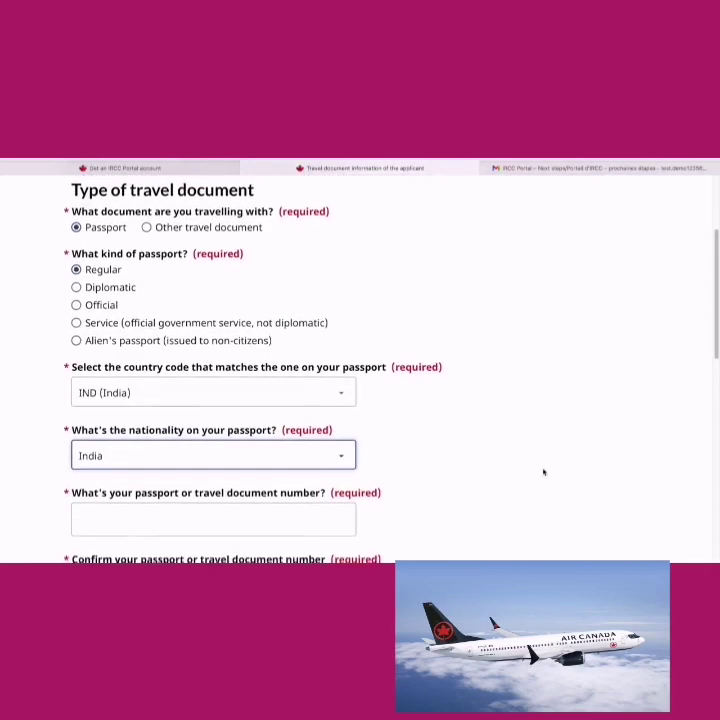
pyautogui.scroll(-1, 543, 472)
# Step: Enter and confirm the passport number, issued 1 January 2021, expiring 1 January 2031
pyautogui.click(284, 488)
pyautogui.write('N6767676')
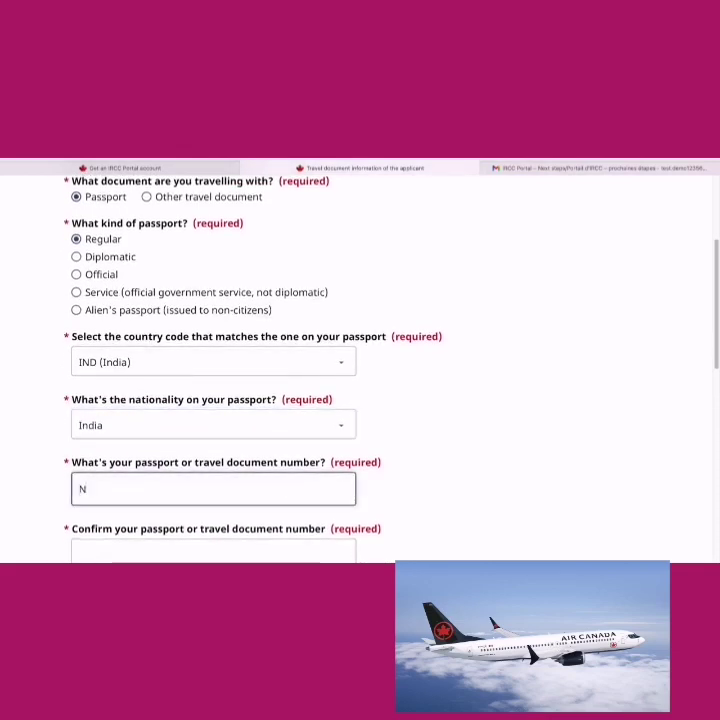
pyautogui.scroll(-3, 360, 360)
pyautogui.press('Tab')
pyautogui.write('N6767676')
pyautogui.click(131, 479)
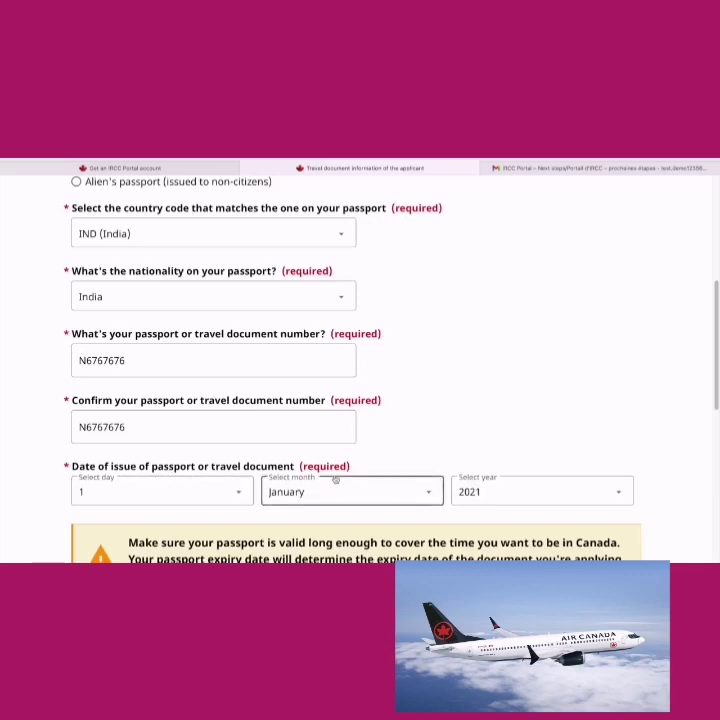
pyautogui.scroll(-1, 336, 477)
pyautogui.scroll(-1, 335, 477)
pyautogui.click(238, 490)
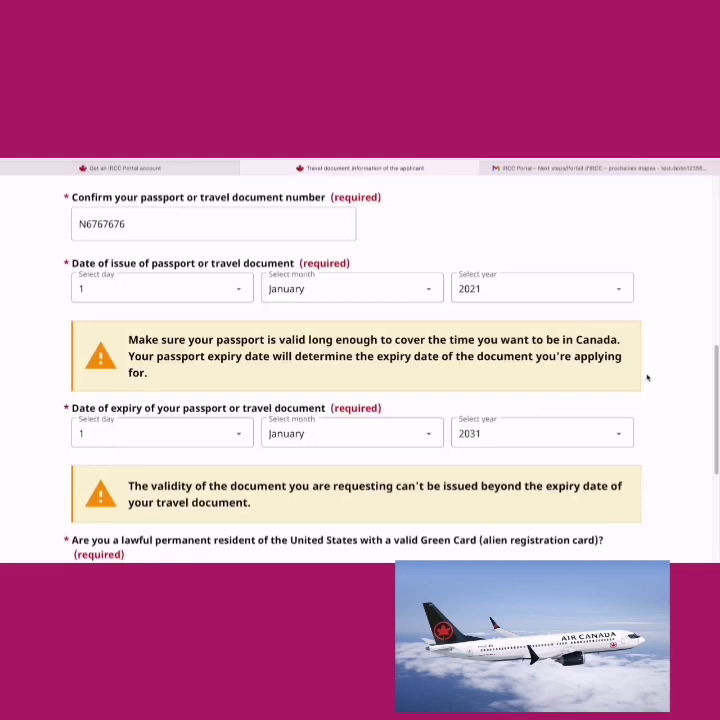
pyautogui.scroll(-3, 193, 389)
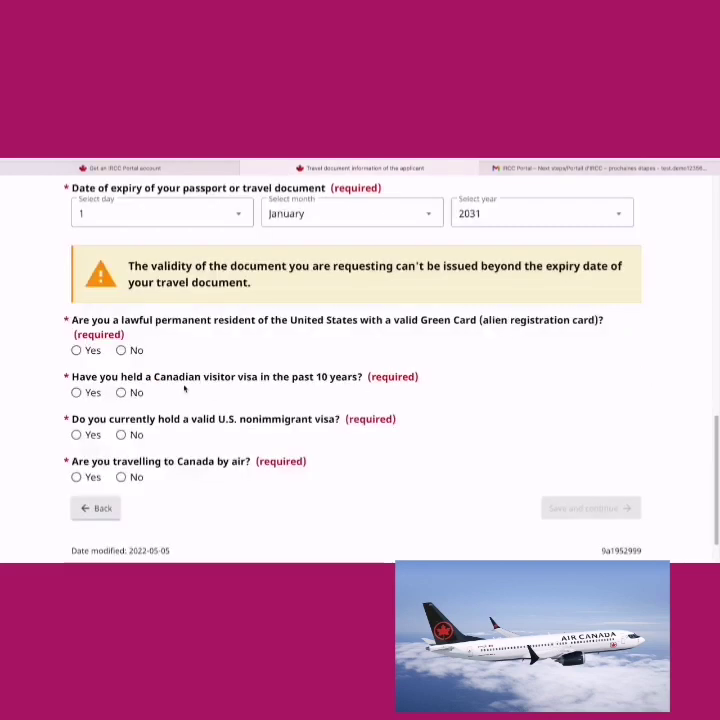
# Step: Answer No to Green Card, Canadian and US visas, Yes to air travel, and save
pyautogui.click(121, 351)
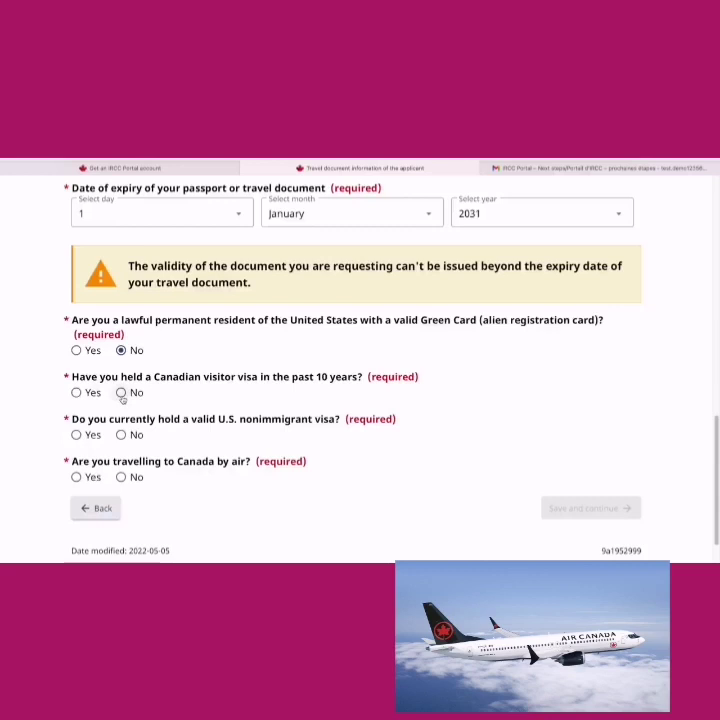
pyautogui.click(76, 393)
pyautogui.click(121, 393)
pyautogui.click(121, 435)
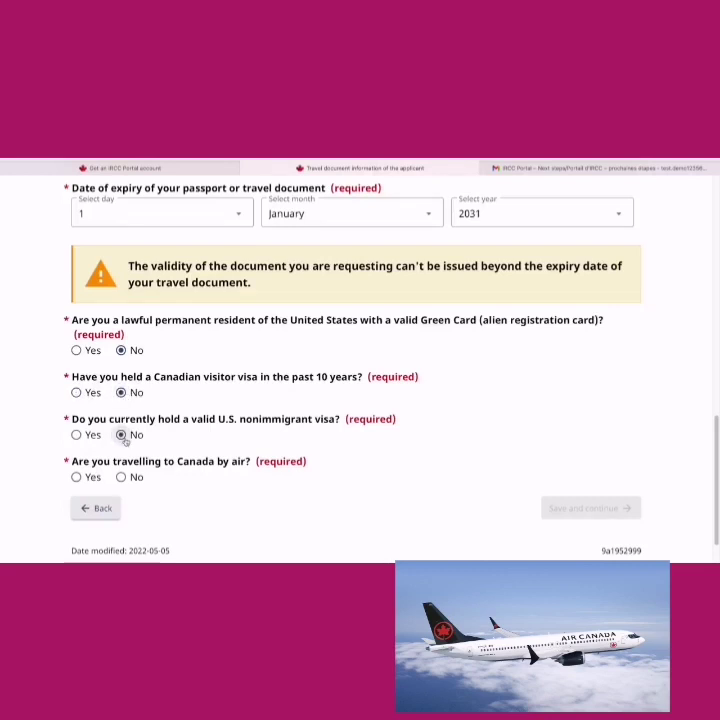
pyautogui.click(79, 478)
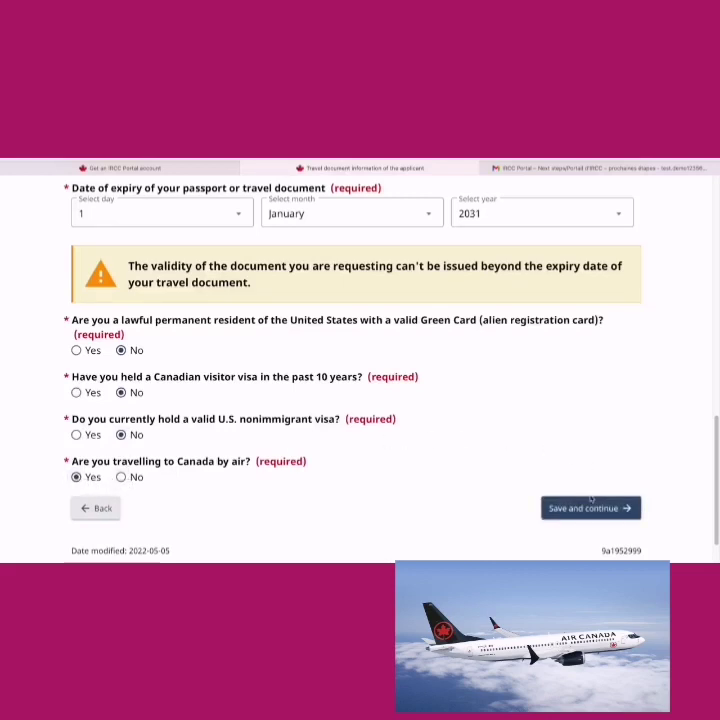
pyautogui.click(591, 509)
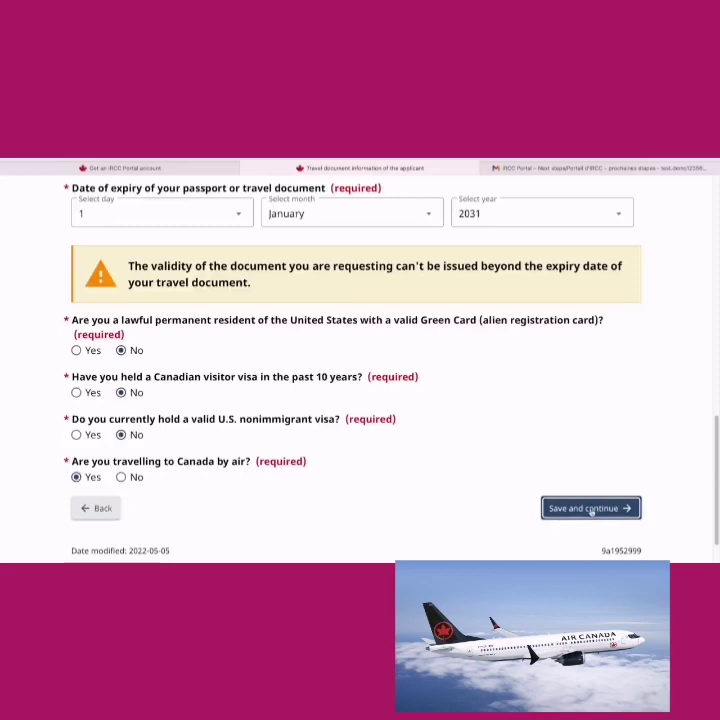
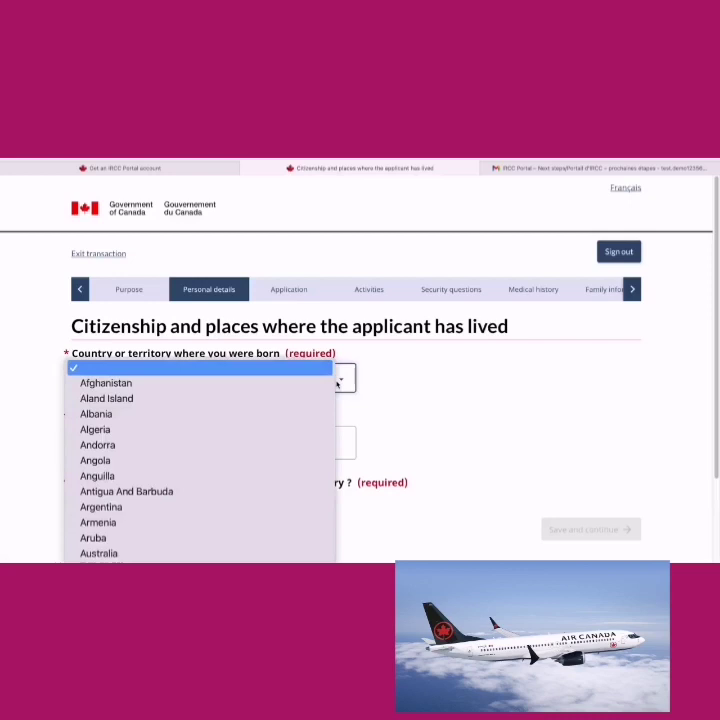
# Step: Enter India as the country of birth and Delhi as the city of birth
pyautogui.write('india')
pyautogui.press('Return')
pyautogui.click(248, 449)
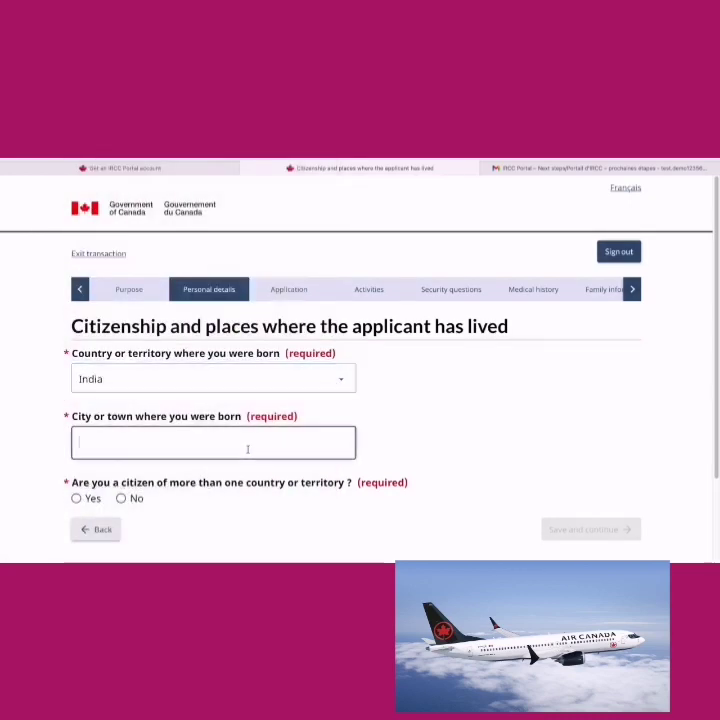
pyautogui.write('Delhi')
pyautogui.click(197, 505)
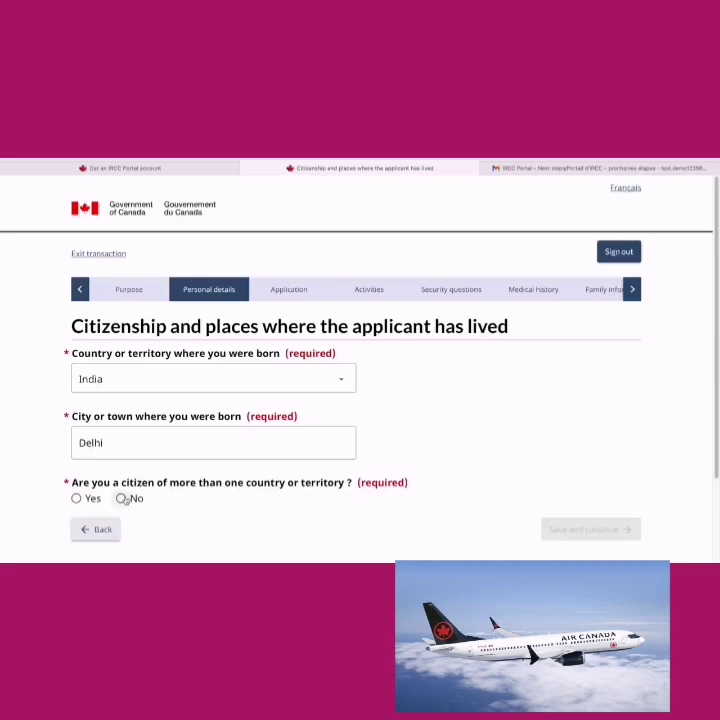
# Step: Declare sole Indian citizenship held since birth, with no other citizenships, and save the page
pyautogui.click(123, 498)
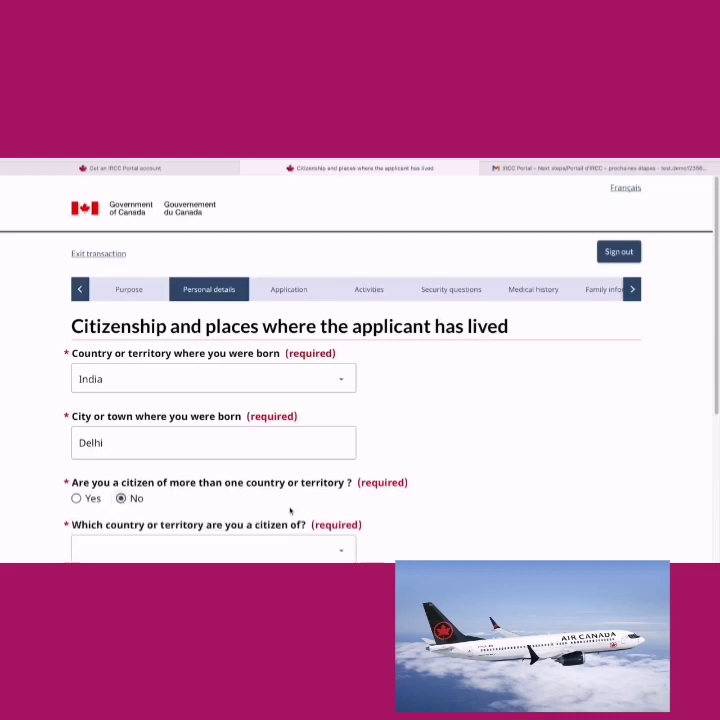
pyautogui.scroll(-1, 290, 510)
pyautogui.scroll(-2, 289, 508)
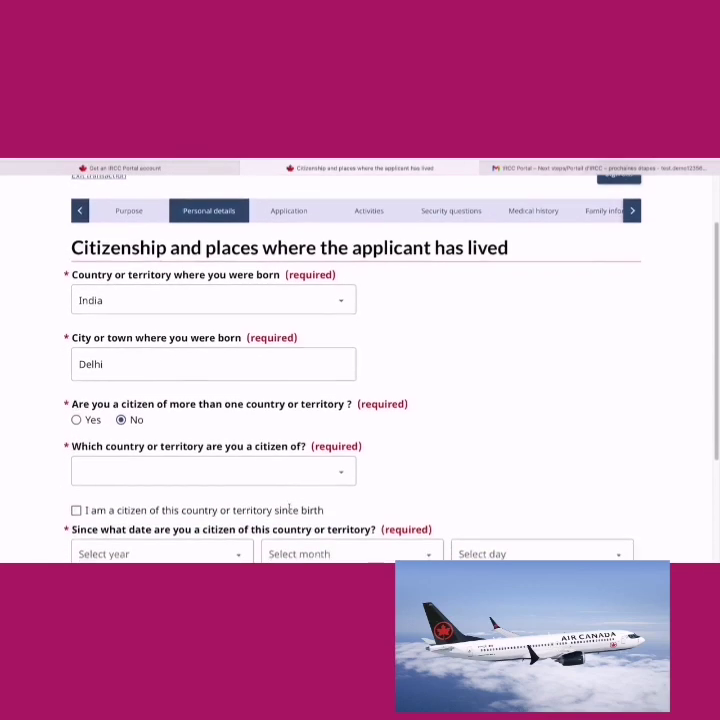
pyautogui.click(316, 452)
pyautogui.write('india')
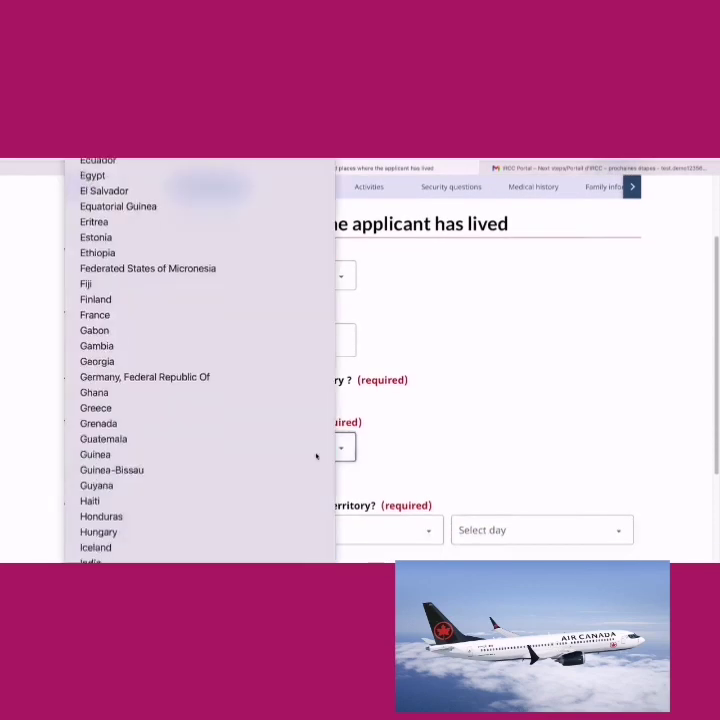
pyautogui.press('Return')
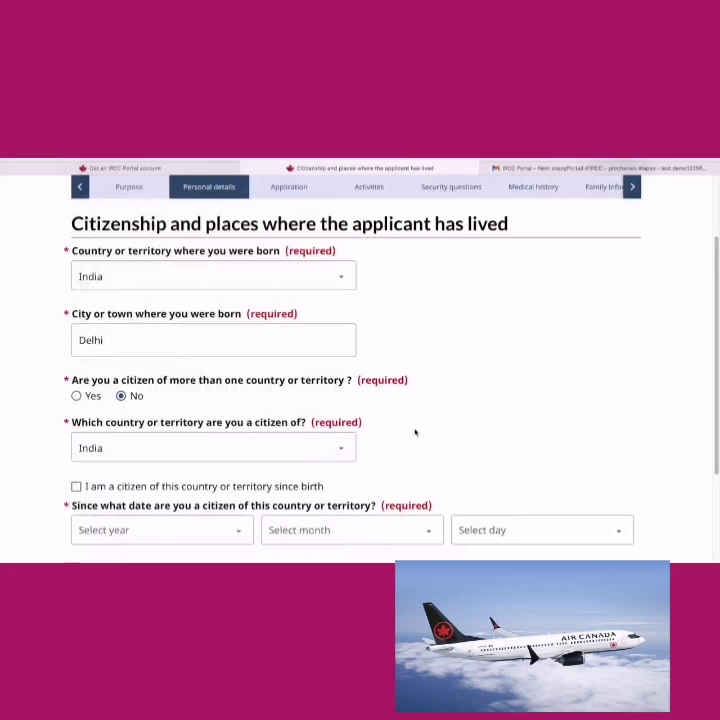
pyautogui.scroll(-1, 415, 432)
pyautogui.click(76, 473)
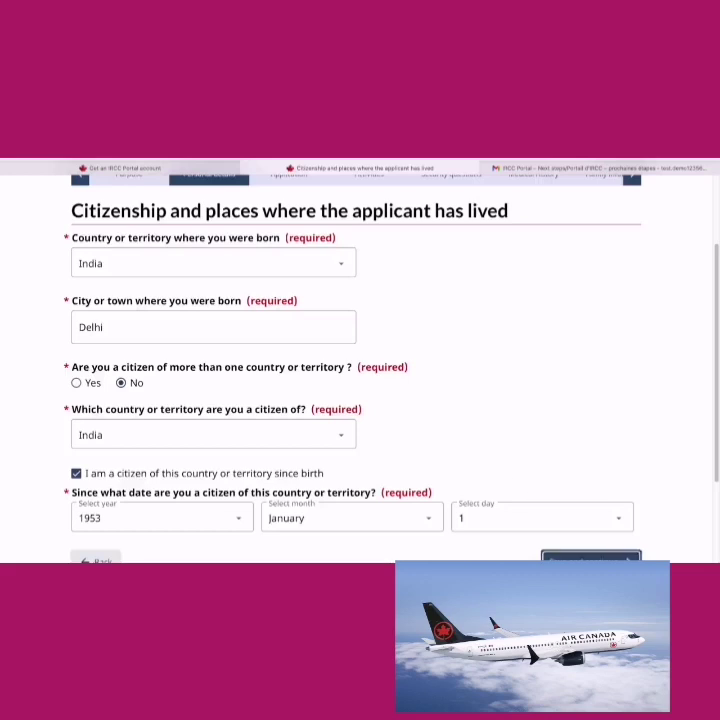
pyautogui.click(590, 557)
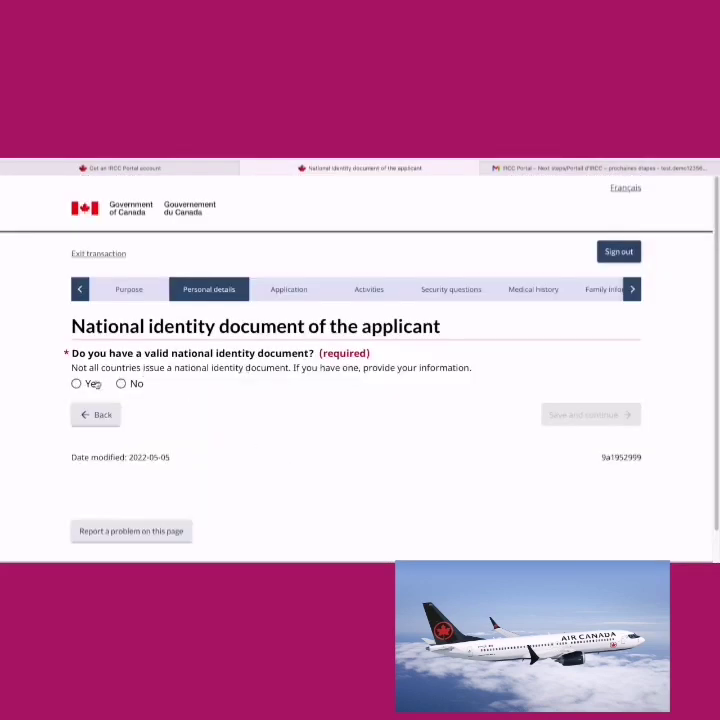
# Step: Answer No to having a national identity document and No to past names, saving each page
pyautogui.click(76, 383)
pyautogui.scroll(-1, 173, 451)
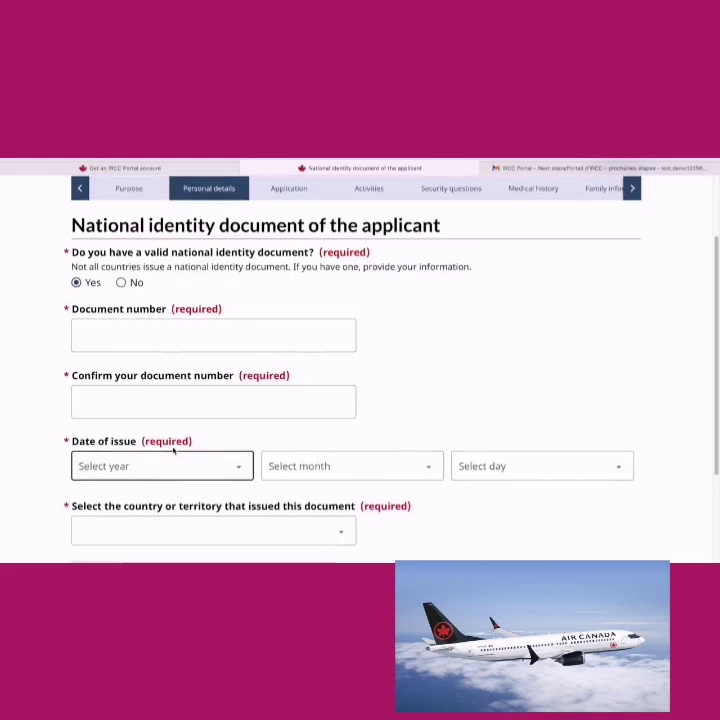
pyautogui.click(121, 282)
pyautogui.click(550, 353)
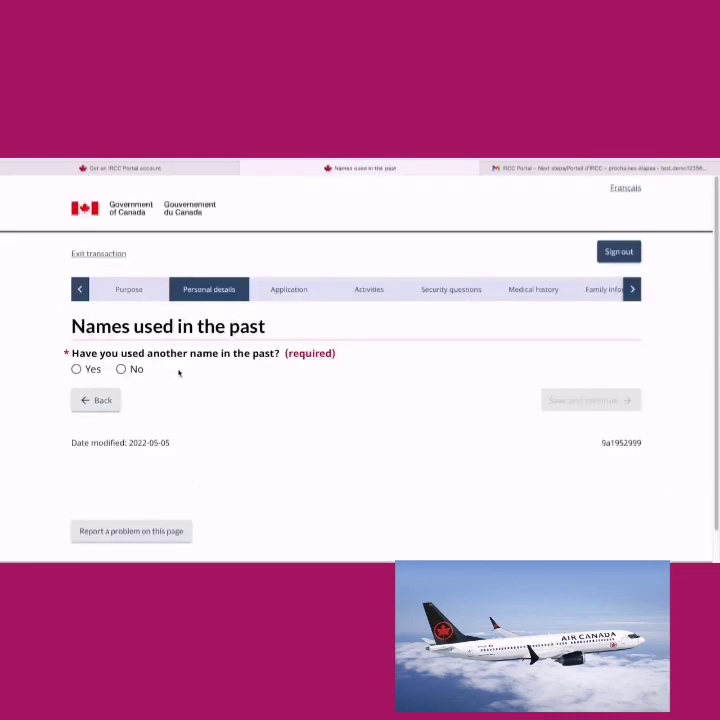
pyautogui.click(122, 369)
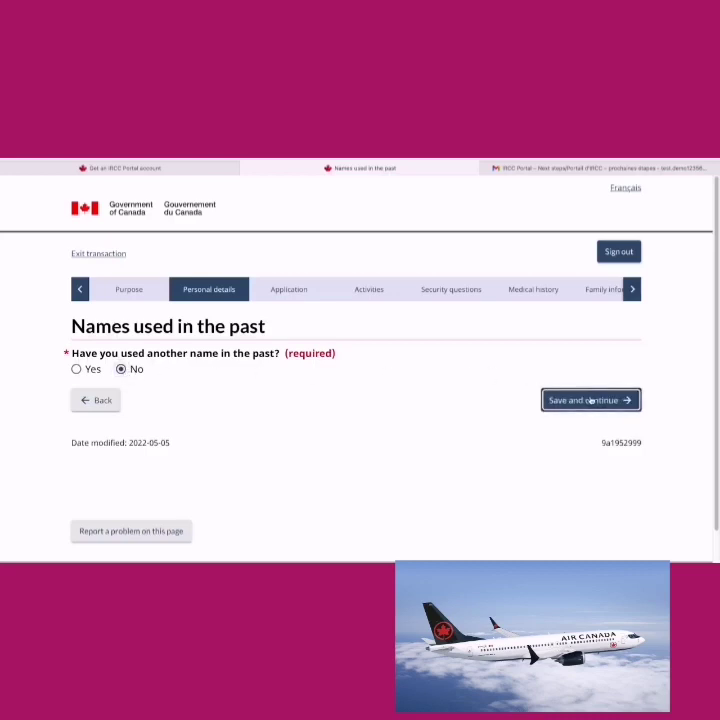
pyautogui.click(590, 400)
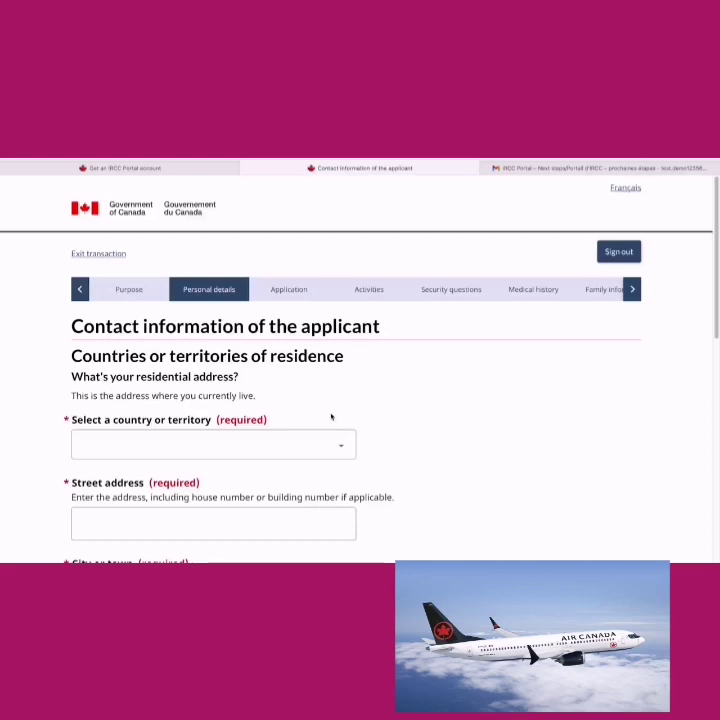
# Step: Enter a residential address in India with street and city both set to 'test'
pyautogui.click(309, 446)
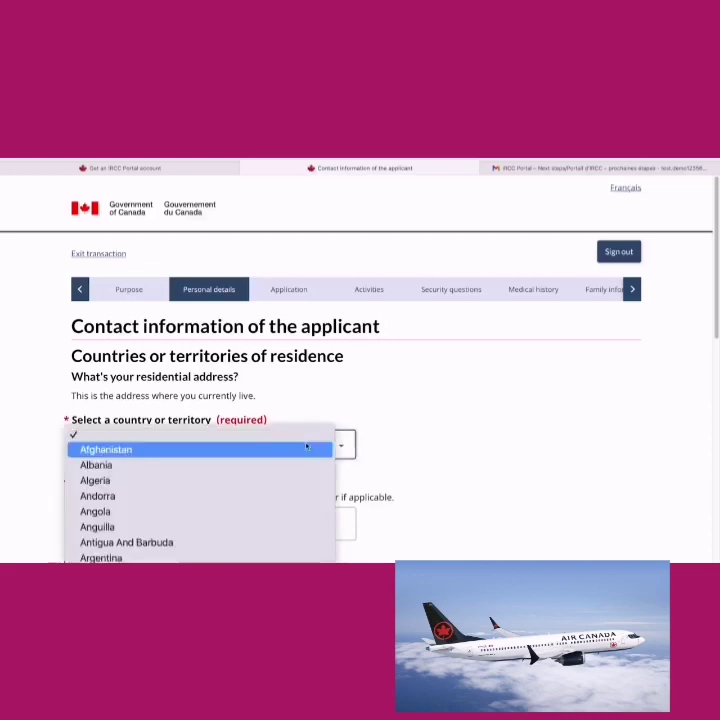
pyautogui.scroll(-10, 307, 446)
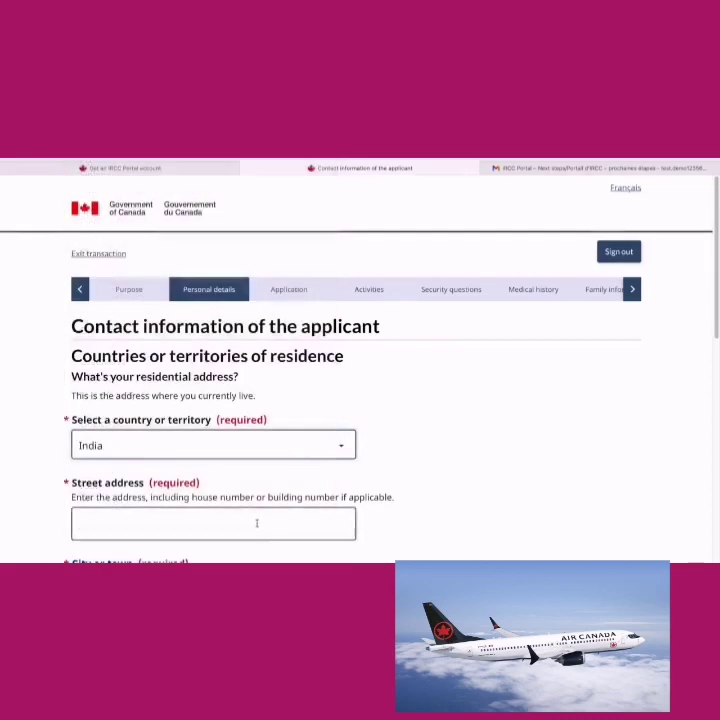
pyautogui.click(254, 522)
pyautogui.write('test')
pyautogui.scroll(-1, 257, 527)
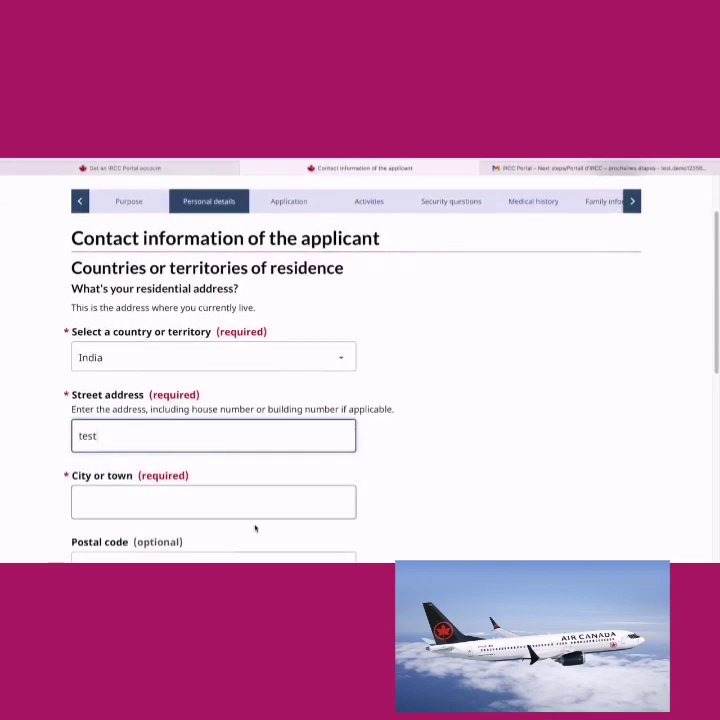
pyautogui.click(210, 503)
pyautogui.write('test')
pyautogui.scroll(-2, 460, 461)
pyautogui.scroll(-1, 458, 460)
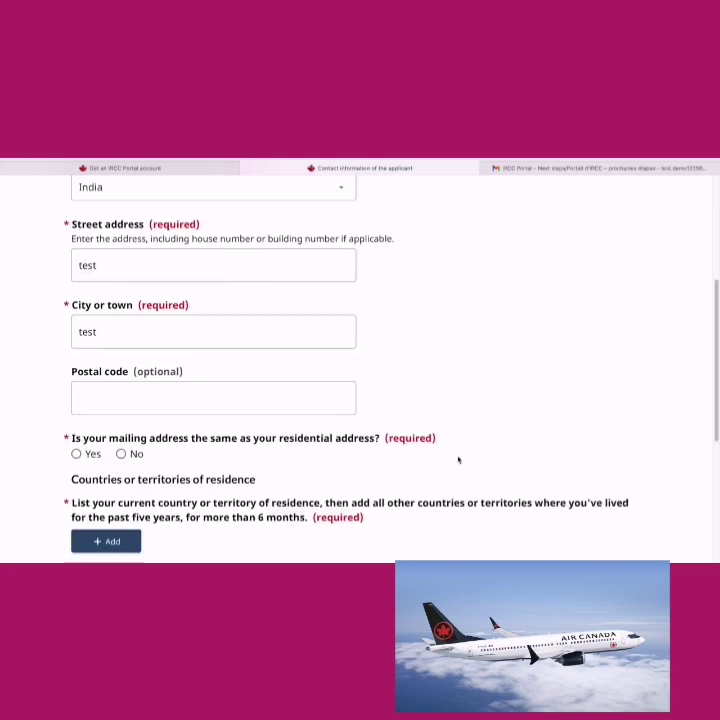
# Step: Mark the mailing address as the same as the residential address, then begin adding a residence country
pyautogui.click(121, 453)
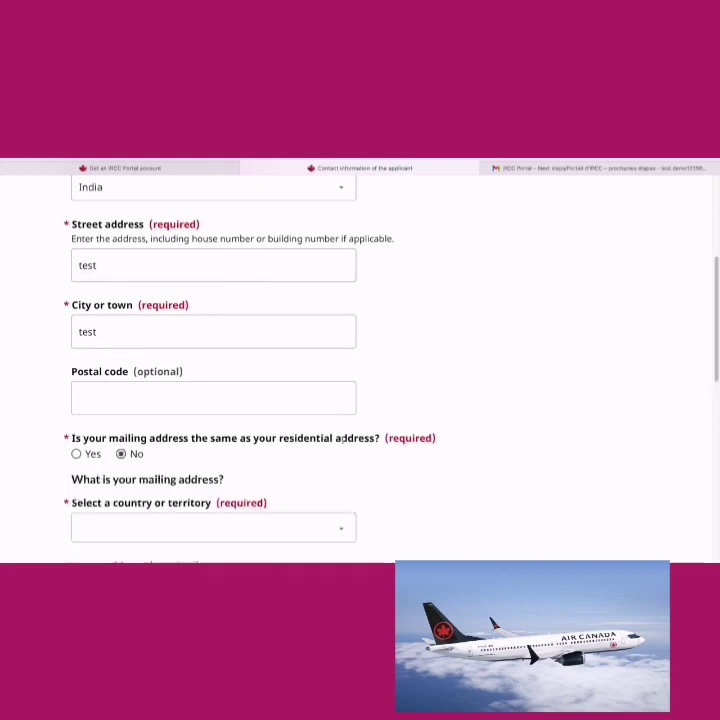
pyautogui.click(76, 453)
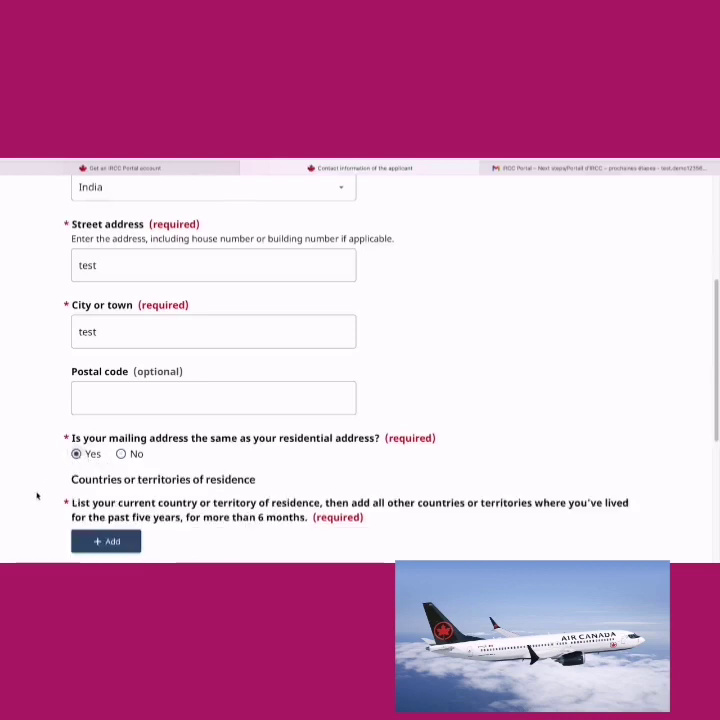
pyautogui.scroll(-1, 135, 461)
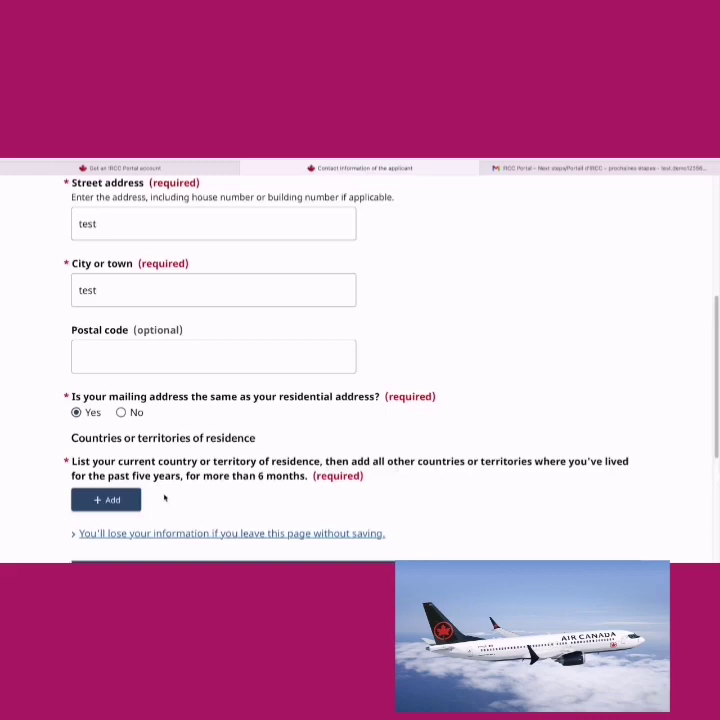
pyautogui.click(112, 499)
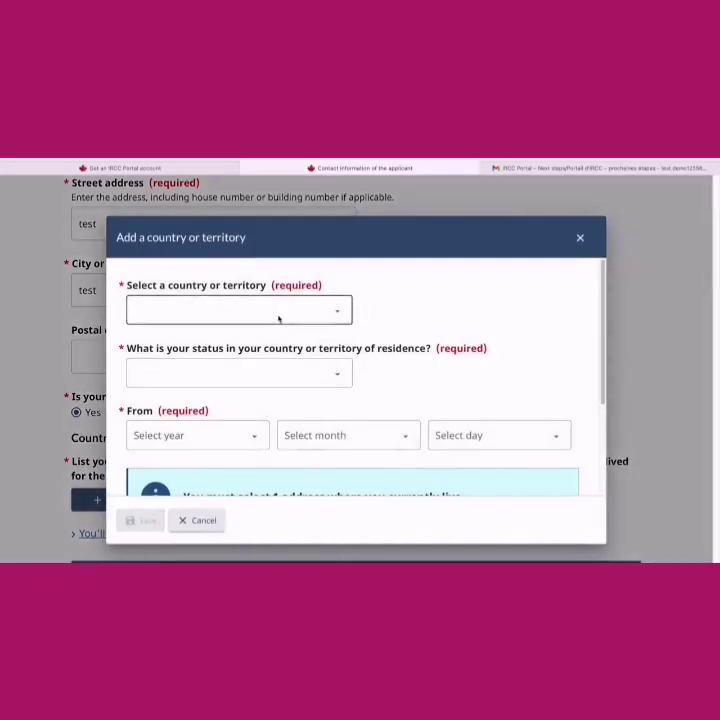
# Step: Add India as a residence country with Citizen status starting 1974-02-02
pyautogui.click(278, 318)
pyautogui.write('india')
pyautogui.press('Return')
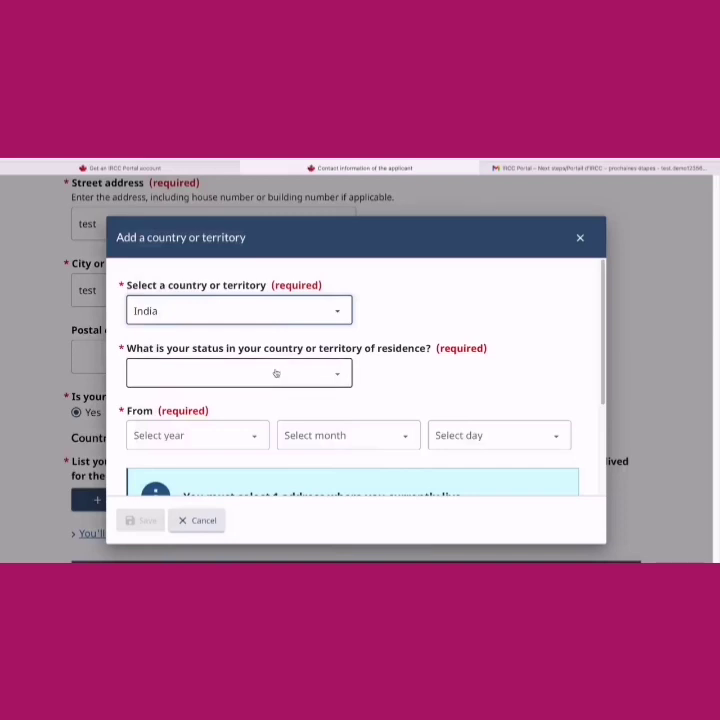
pyautogui.click(200, 435)
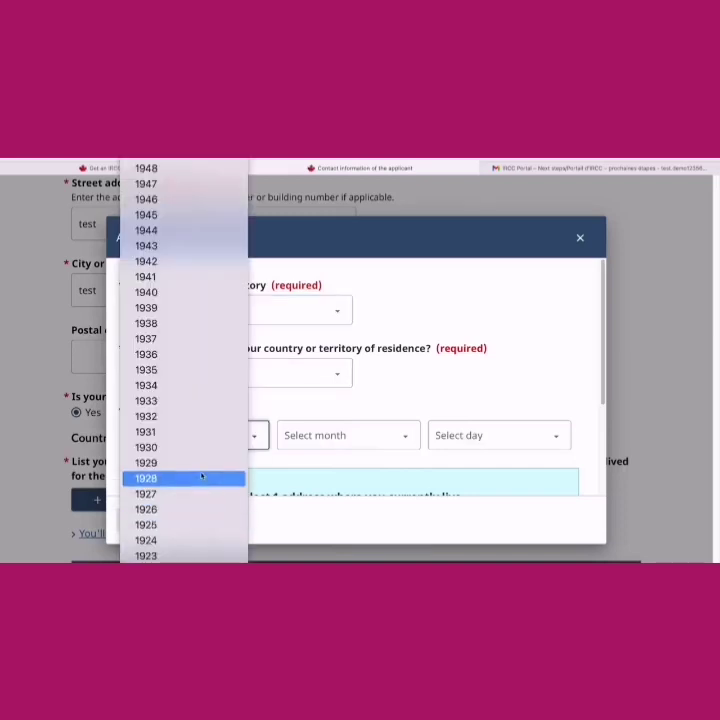
pyautogui.scroll(10, 213, 228)
pyautogui.click(198, 244)
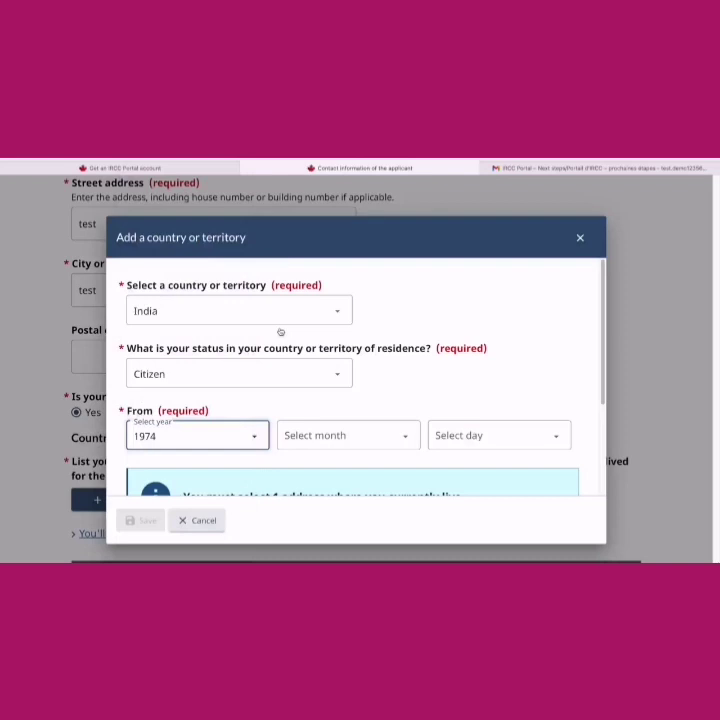
pyautogui.click(398, 439)
pyautogui.click(382, 455)
pyautogui.click(501, 433)
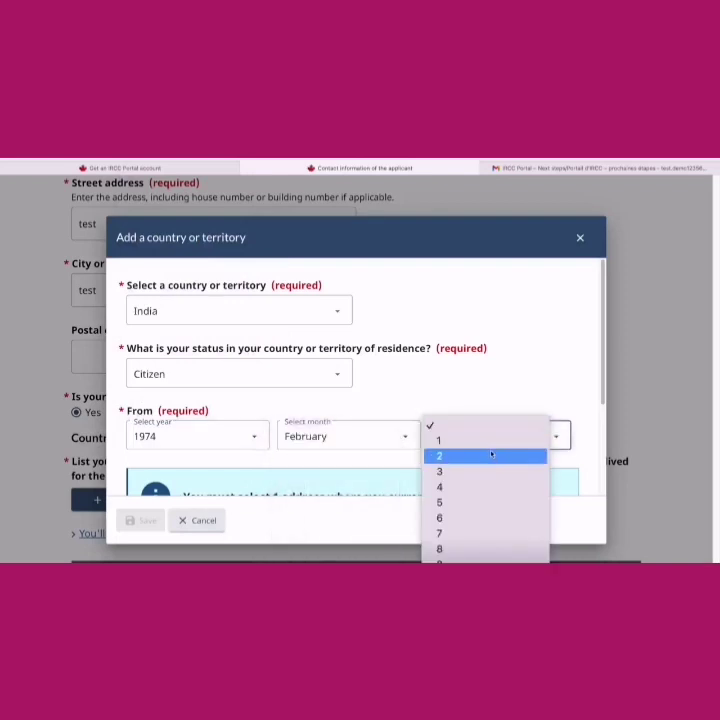
pyautogui.click(490, 455)
pyautogui.click(145, 521)
# Step: Save the contact information without adding another country and continue to biometrics
pyautogui.scroll(-5, 148, 525)
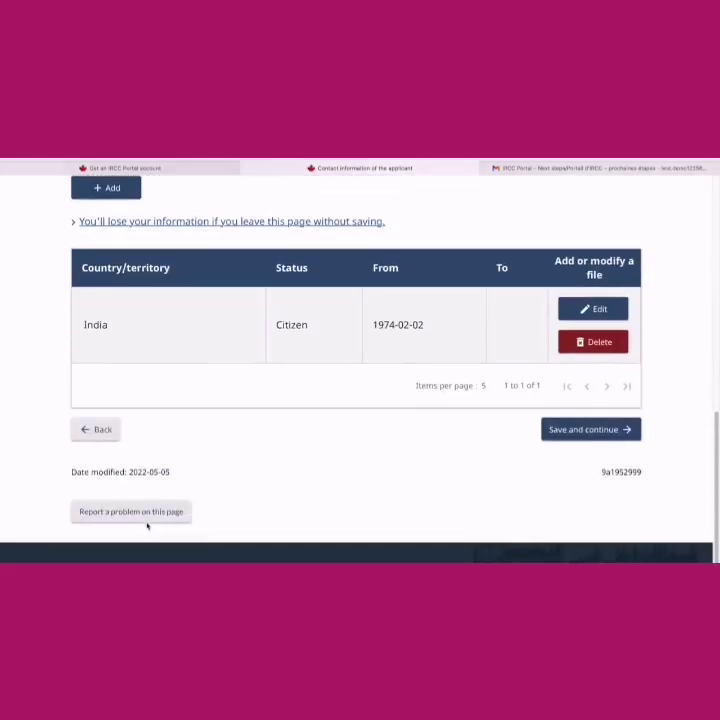
pyautogui.scroll(3, 354, 360)
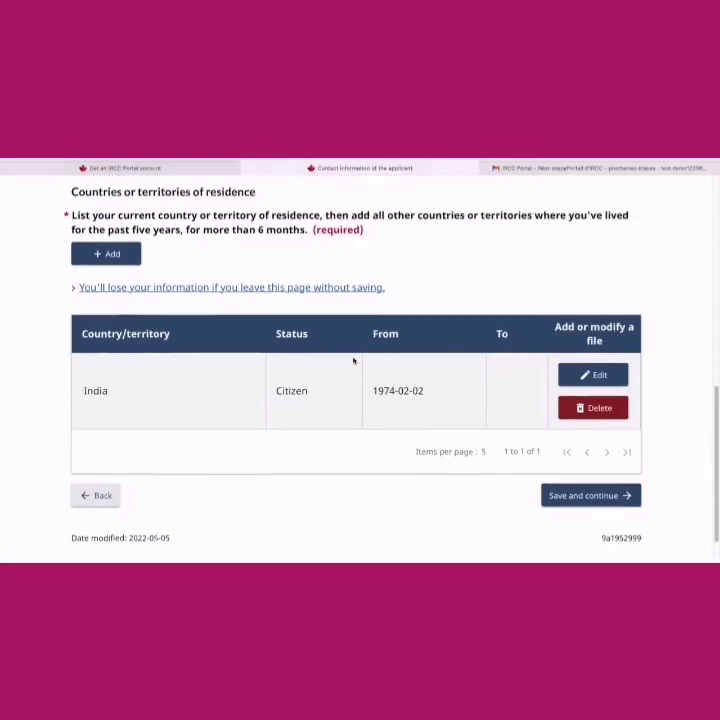
pyautogui.click(104, 326)
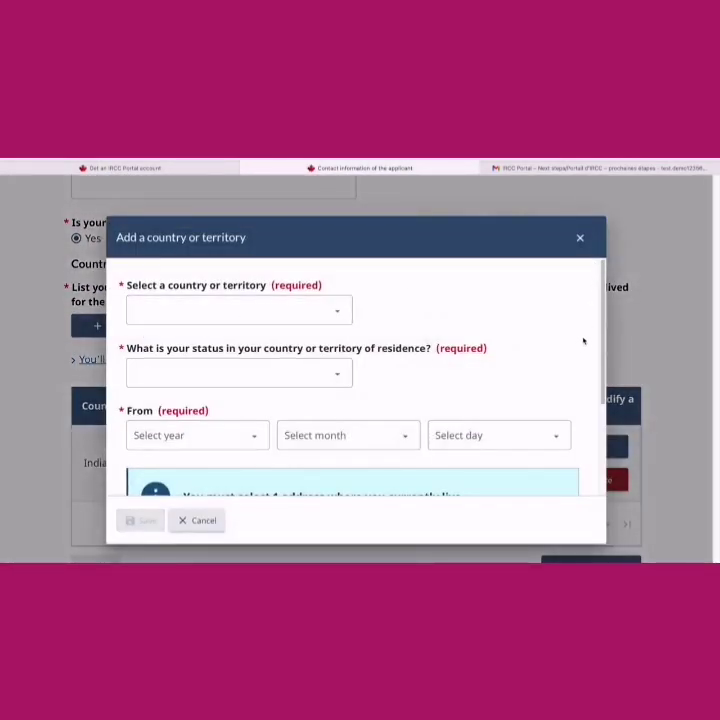
pyautogui.click(580, 239)
pyautogui.scroll(-1, 357, 443)
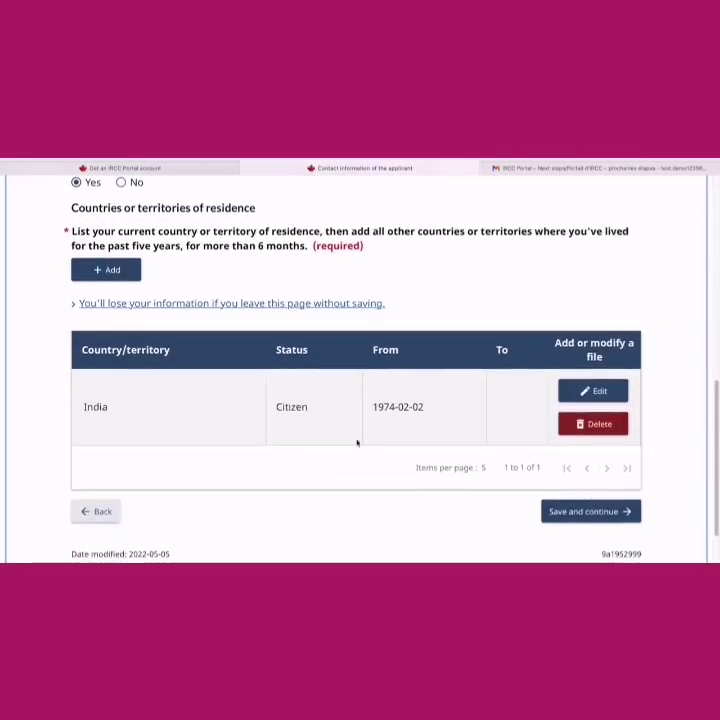
pyautogui.click(588, 517)
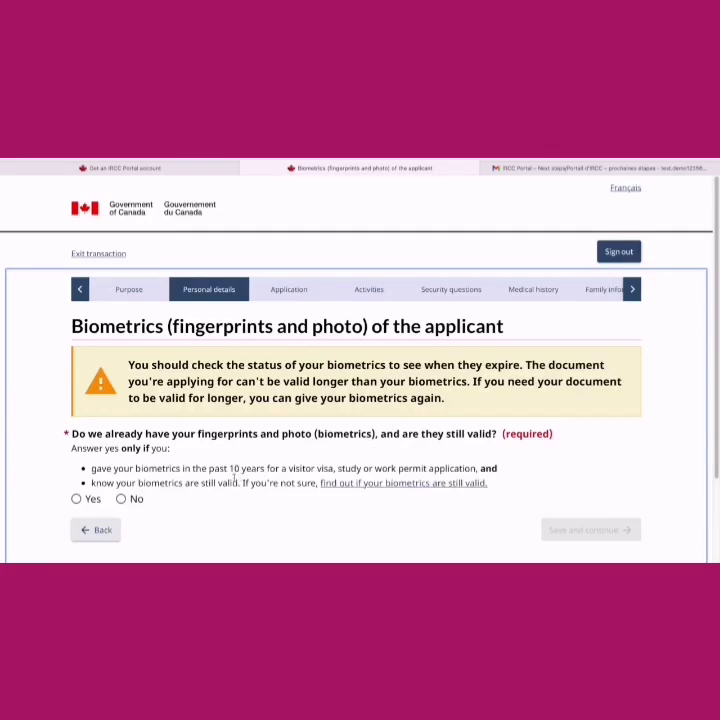
# Step: Answer No to already having valid biometrics on file and save
pyautogui.click(121, 499)
pyautogui.scroll(-2, 147, 330)
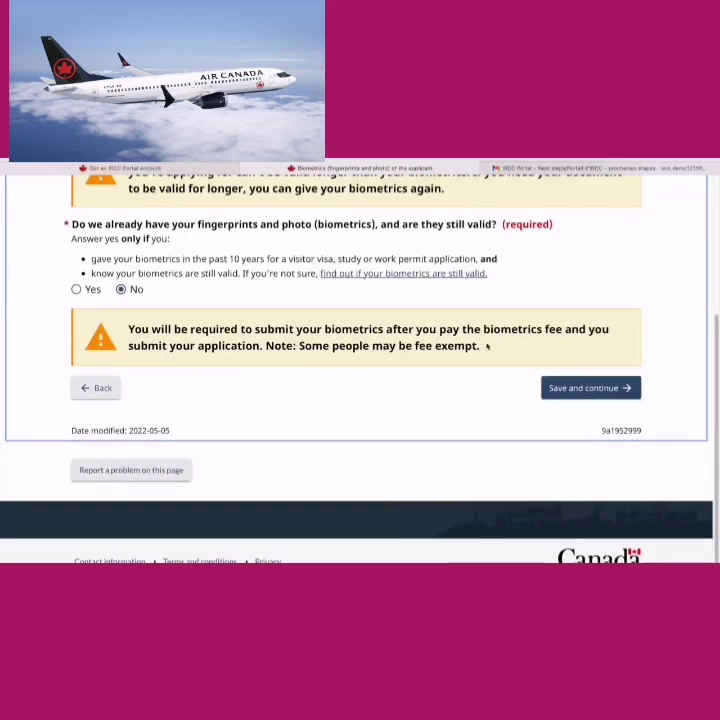
pyautogui.click(577, 387)
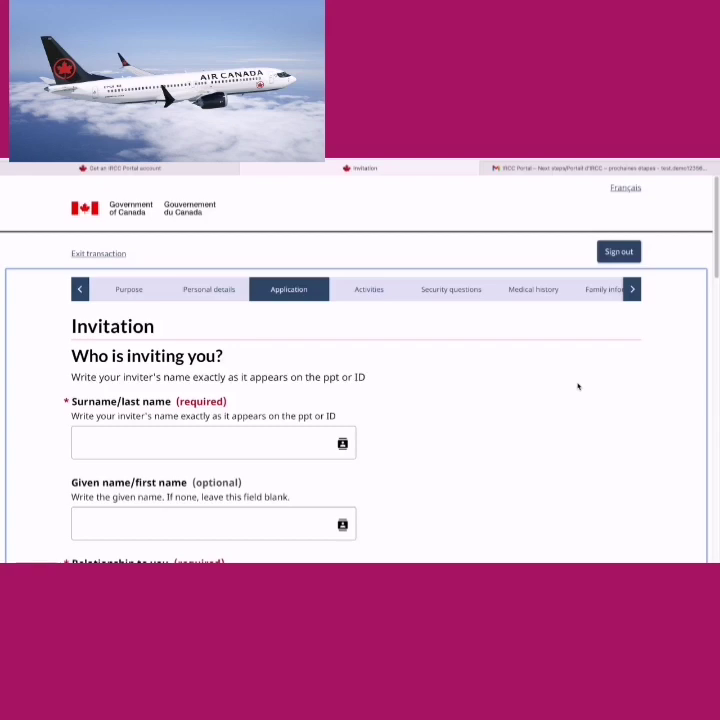
# Step: Autofill the inviter's name, set the relationship to Family member, and pick the first Toronto address
pyautogui.scroll(-2, 577, 387)
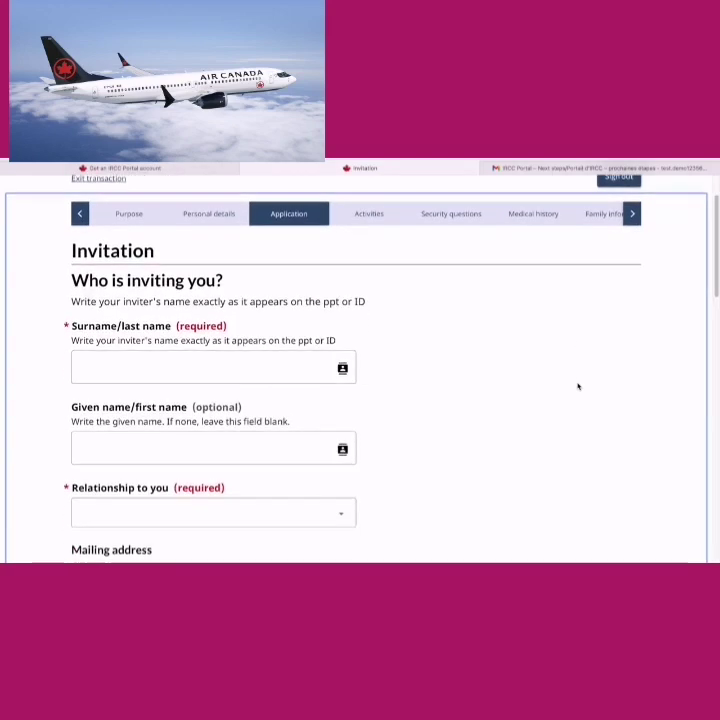
pyautogui.click(239, 389)
pyautogui.click(334, 515)
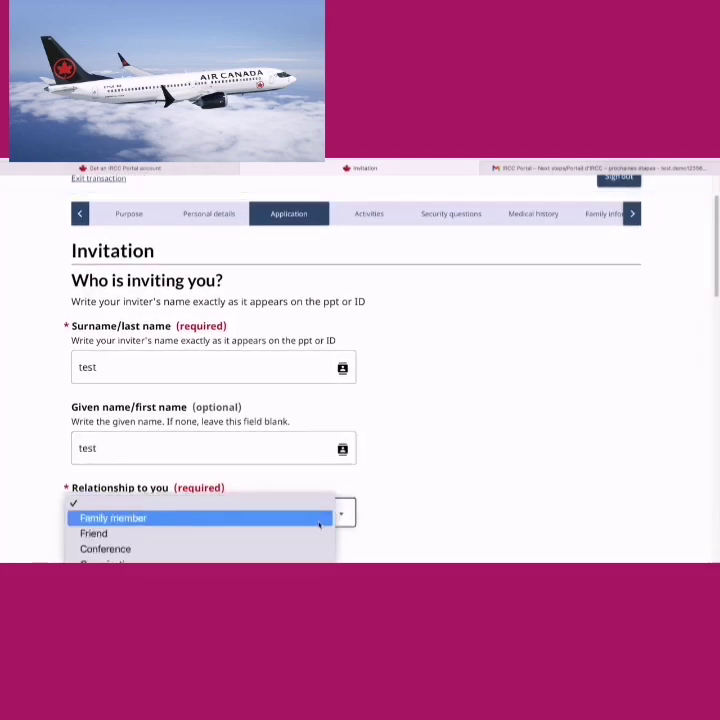
pyautogui.click(320, 518)
pyautogui.scroll(-3, 456, 488)
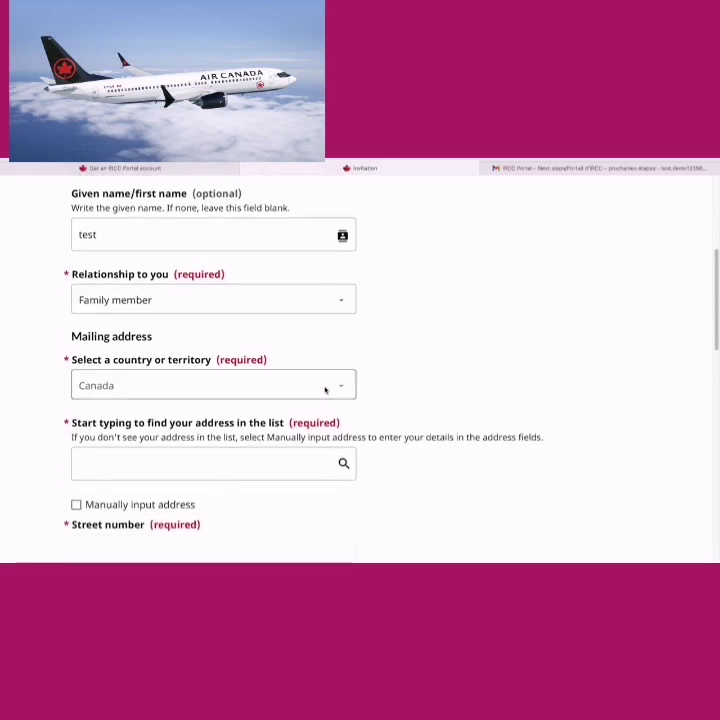
pyautogui.click(263, 463)
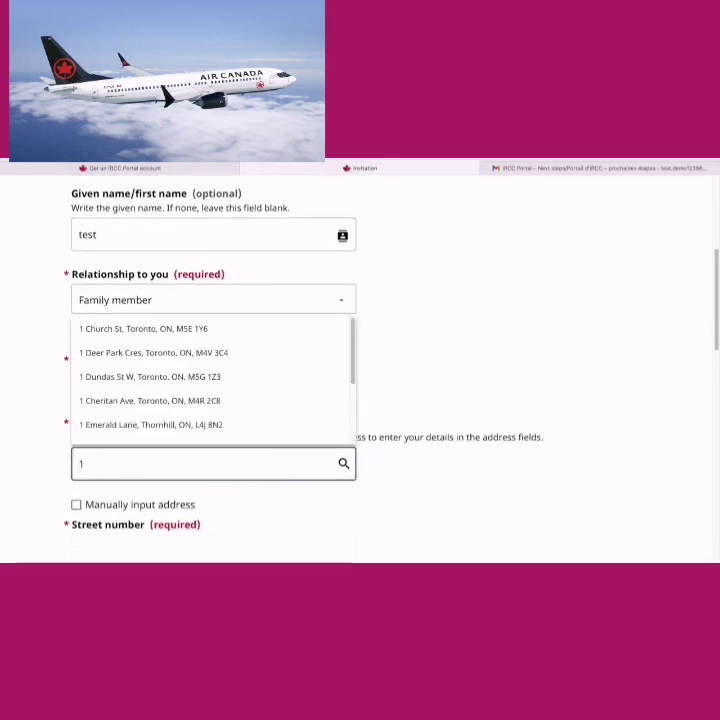
pyautogui.click(177, 329)
# Step: Enter the inviter's cellular Canada/US telephone number and e-mail address
pyautogui.scroll(-2, 480, 448)
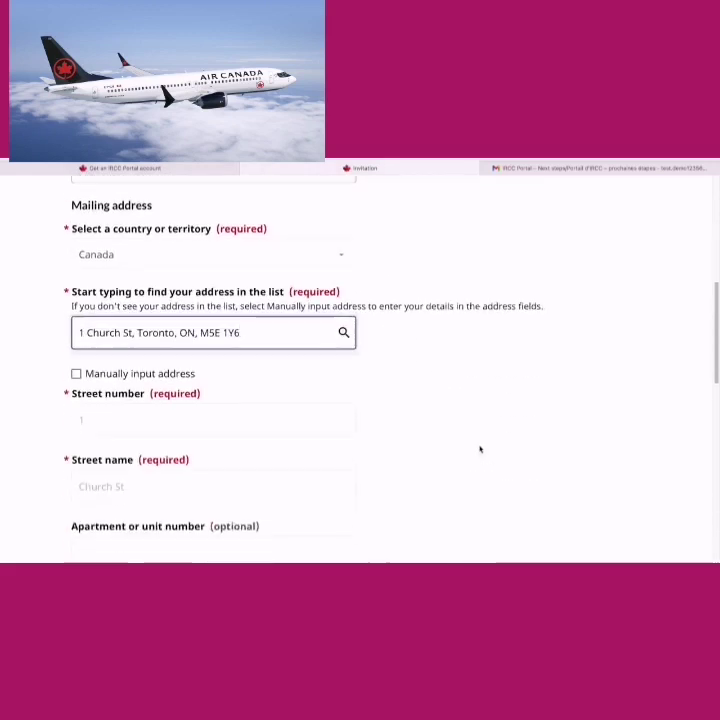
pyautogui.scroll(-7, 480, 449)
pyautogui.scroll(4, 437, 360)
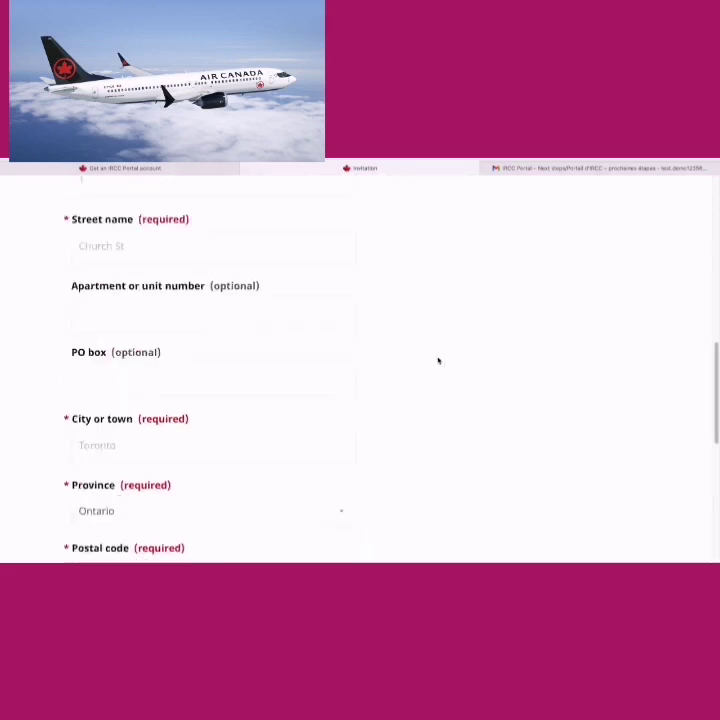
pyautogui.scroll(4, 437, 360)
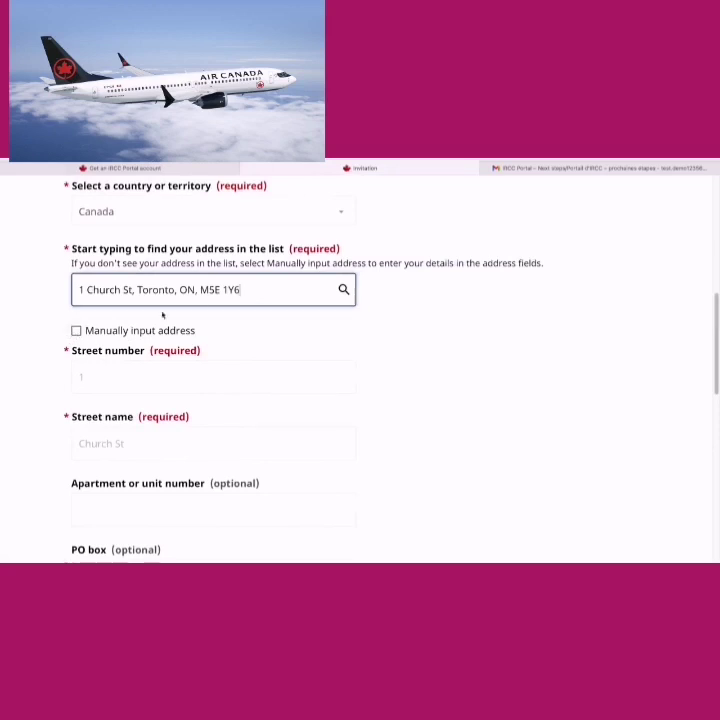
pyautogui.scroll(-5, 463, 487)
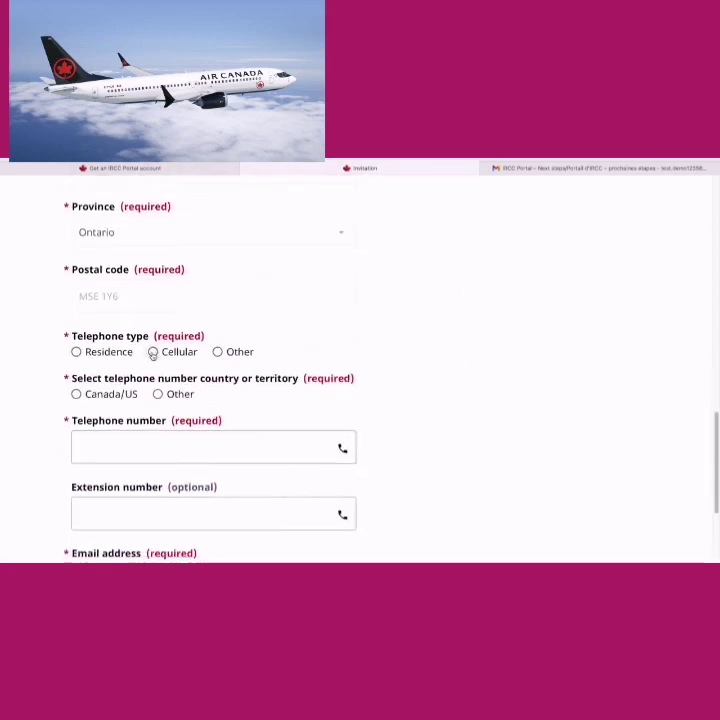
pyautogui.click(153, 352)
pyautogui.click(76, 394)
pyautogui.click(135, 444)
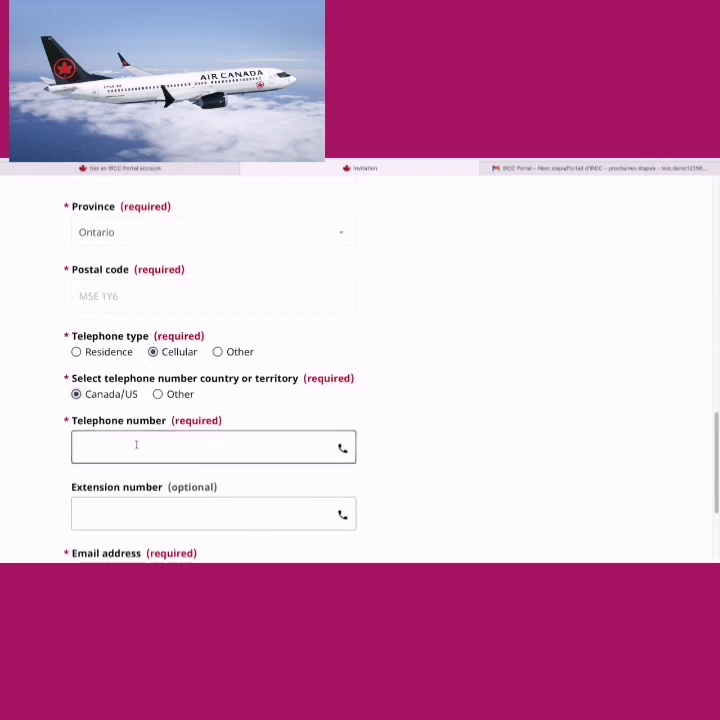
pyautogui.write('8888888888')
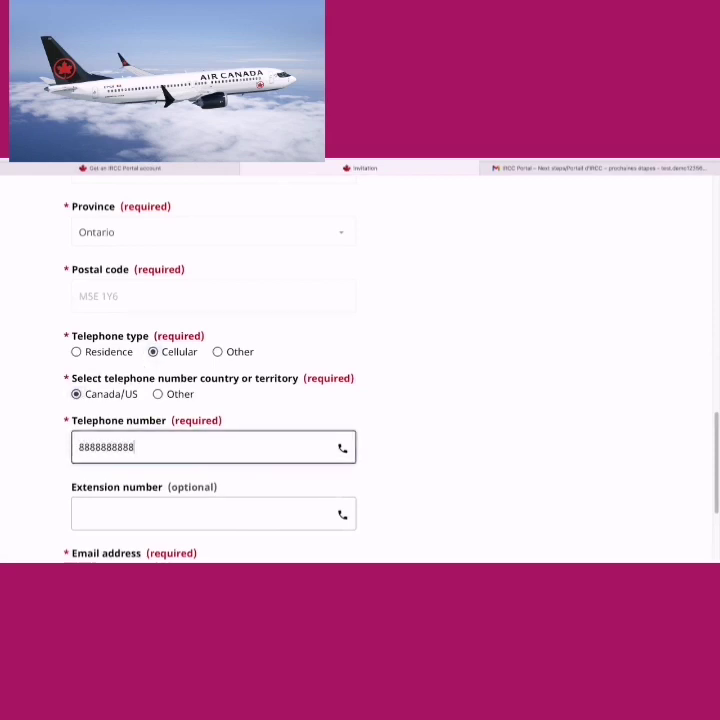
pyautogui.press('Tab')
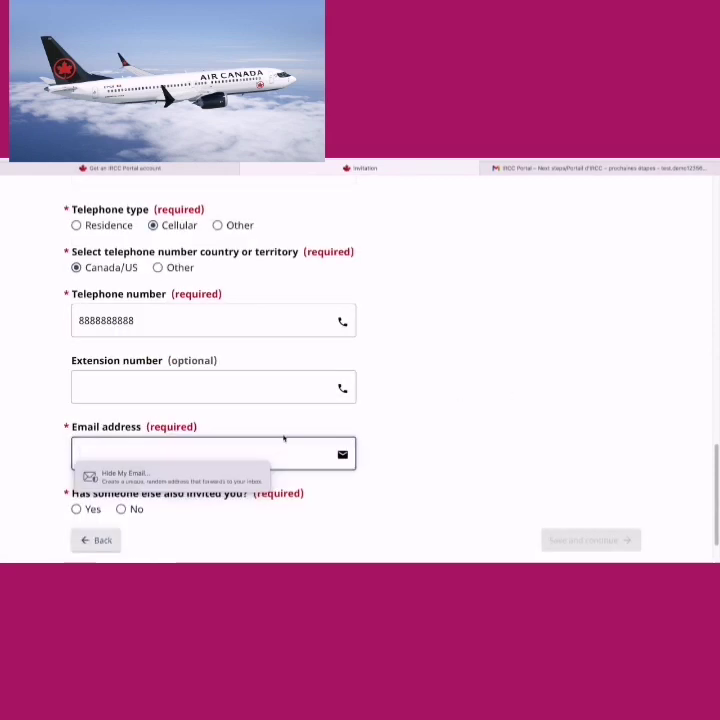
pyautogui.write('test@t')
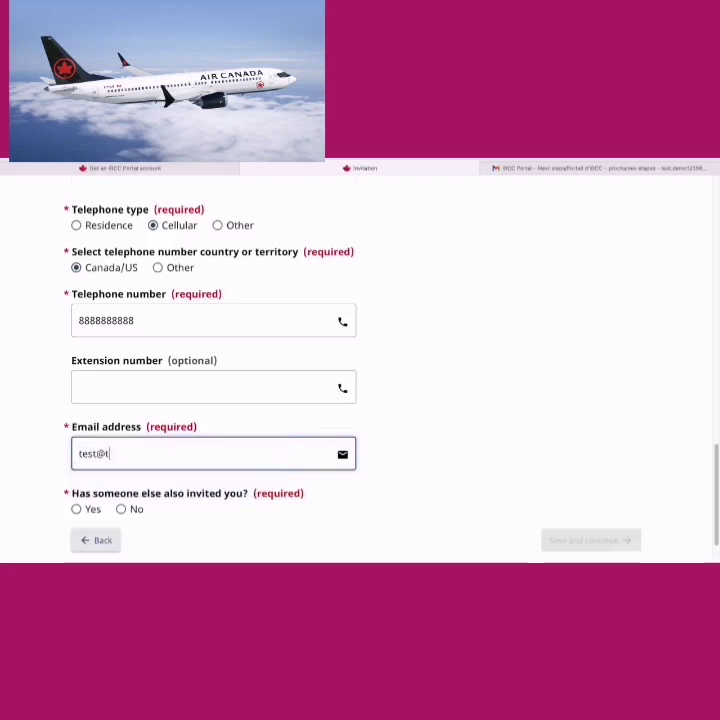
pyautogui.write('est.com')
# Step: Answer No to other inviters, then declare 15000 CAD available with no outside funding
pyautogui.click(121, 509)
pyautogui.click(599, 537)
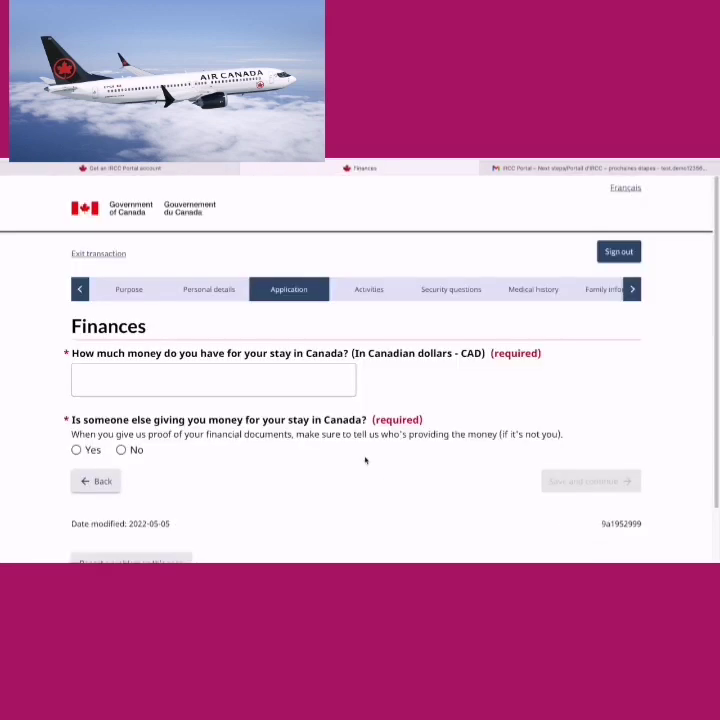
pyautogui.click(260, 381)
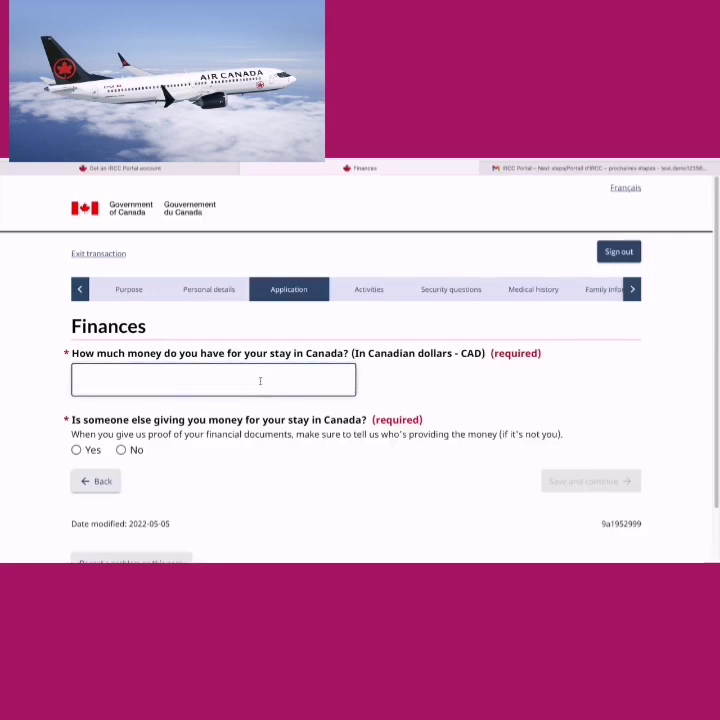
pyautogui.write('15000')
pyautogui.click(76, 450)
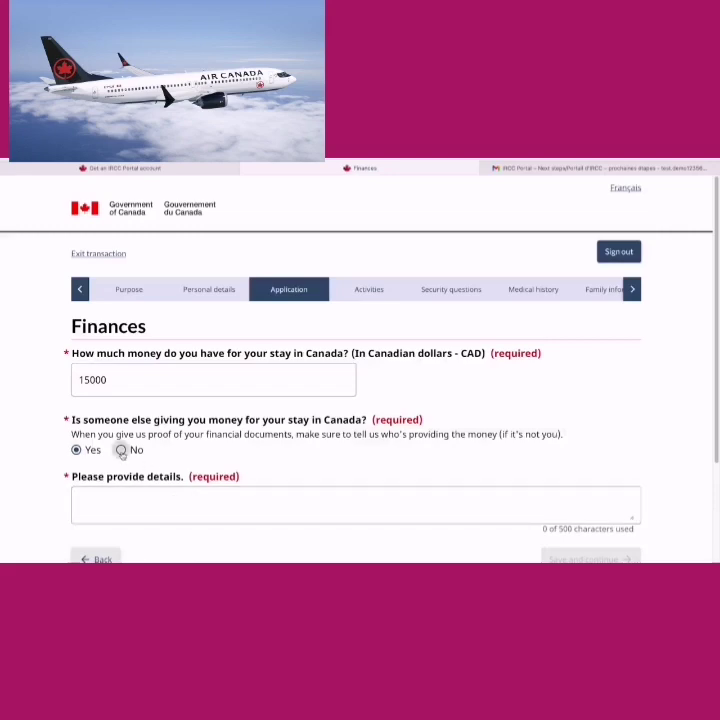
pyautogui.click(120, 450)
pyautogui.click(580, 484)
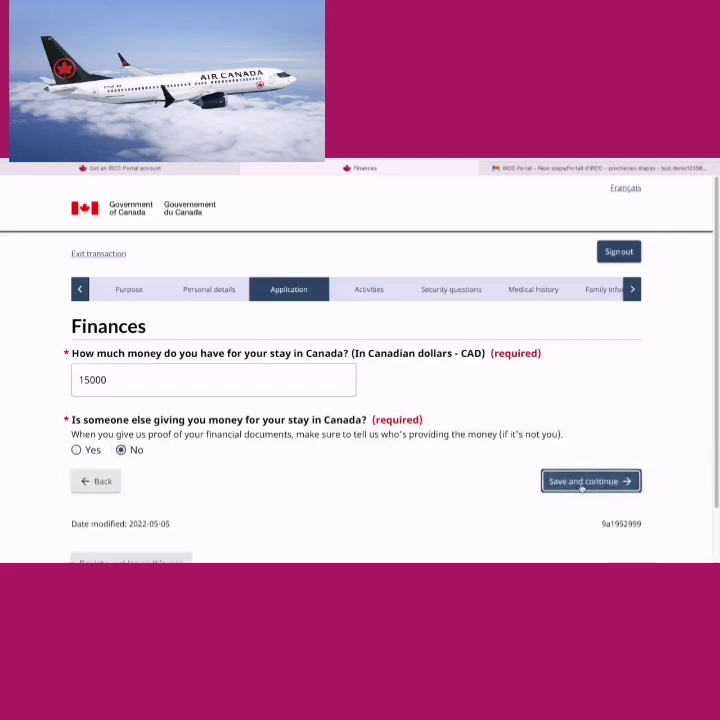
pyautogui.scroll(-2, 581, 488)
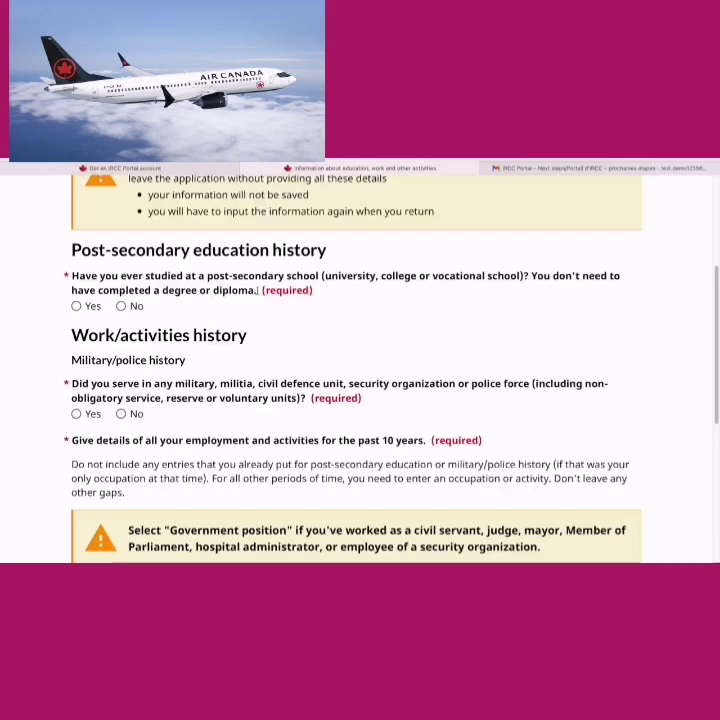
# Step: Answer No to post-secondary study and to military or police service
pyautogui.click(77, 306)
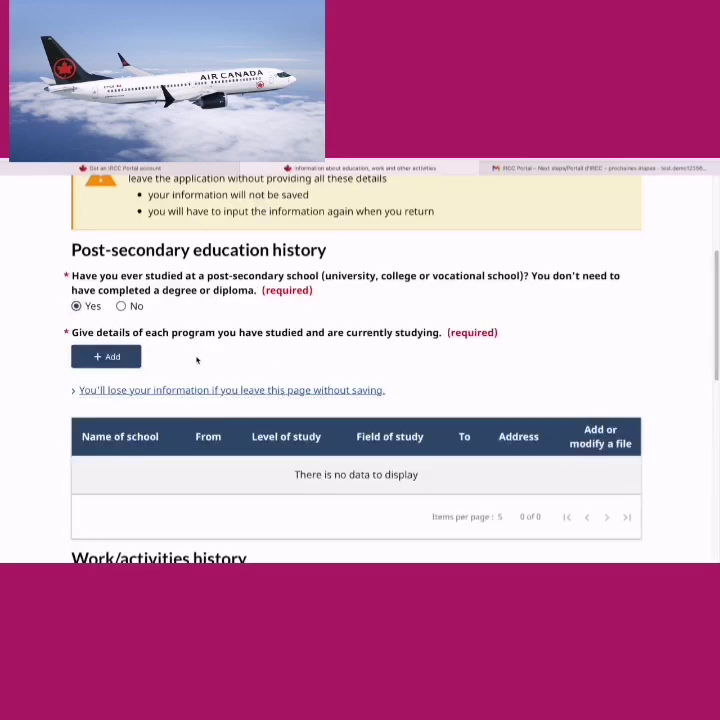
pyautogui.click(121, 306)
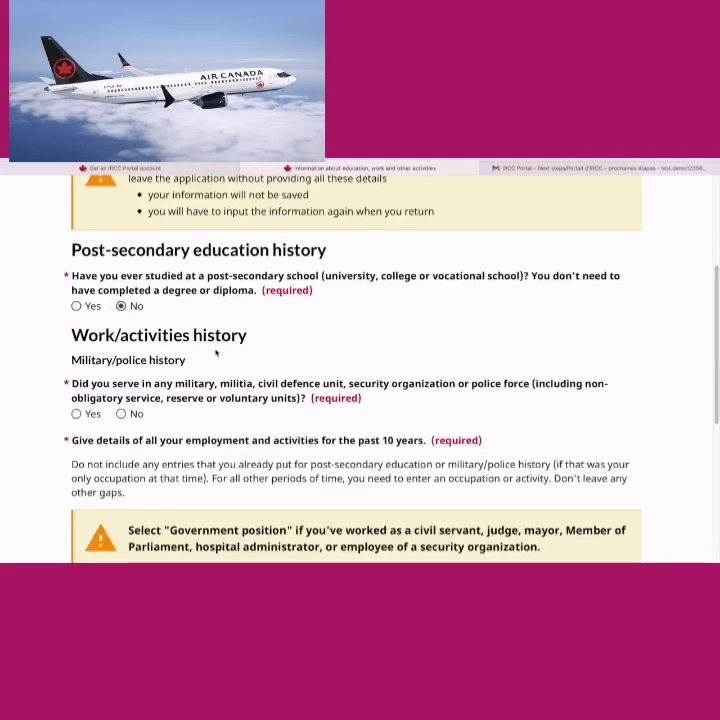
pyautogui.scroll(-1, 216, 352)
pyautogui.click(121, 378)
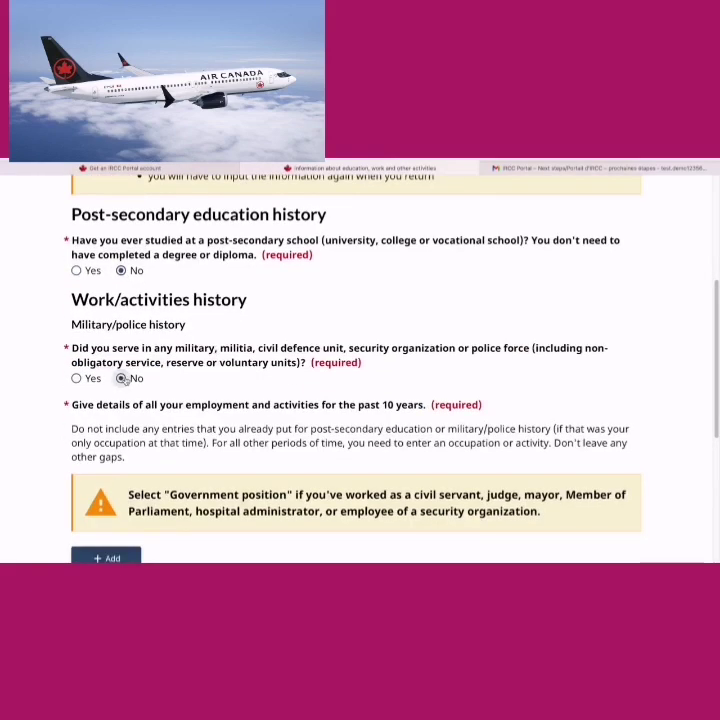
# Step: Record a work activity in India starting in 2022 and save the page
pyautogui.scroll(-3, 263, 416)
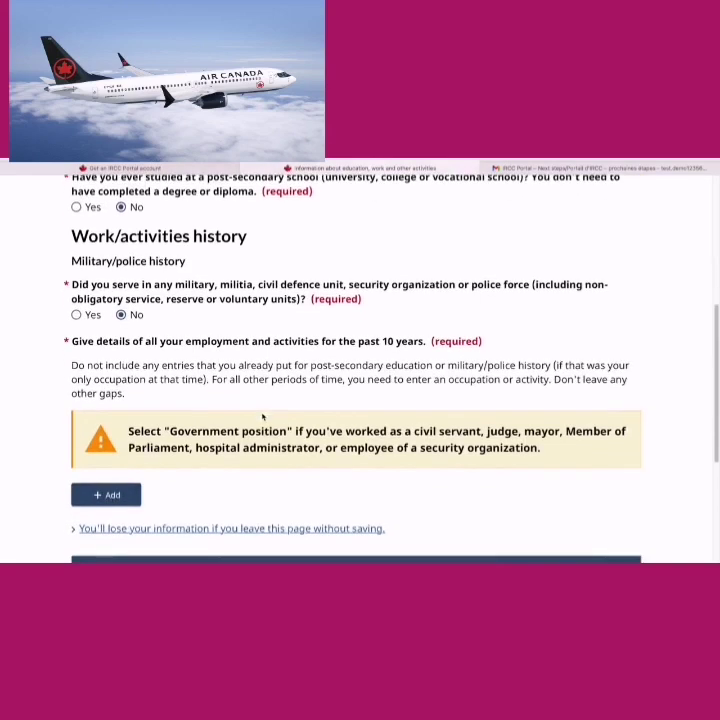
pyautogui.scroll(2, 263, 413)
pyautogui.click(106, 524)
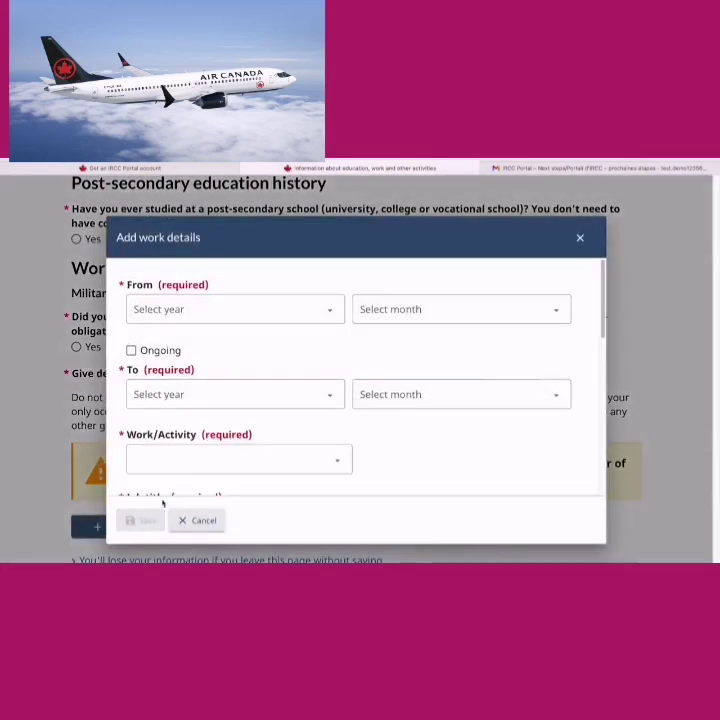
pyautogui.click(335, 315)
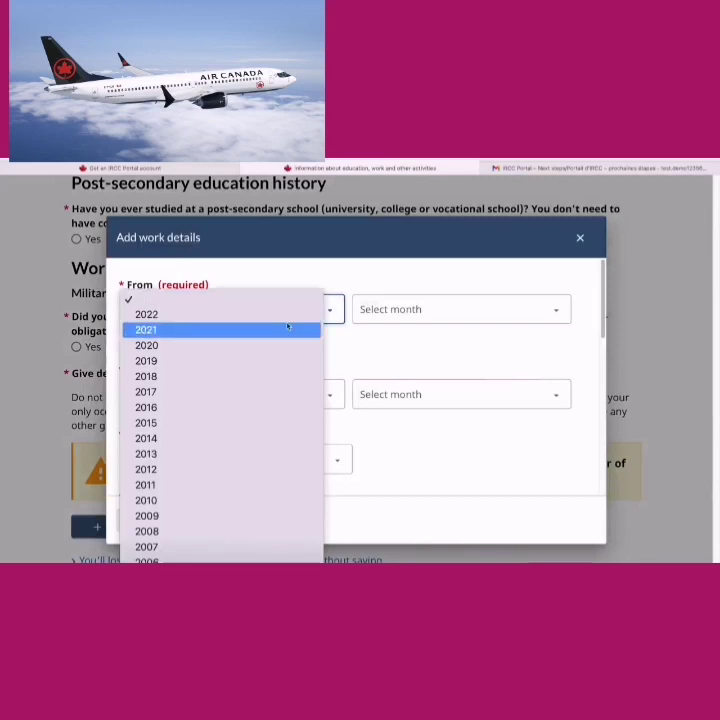
pyautogui.click(289, 318)
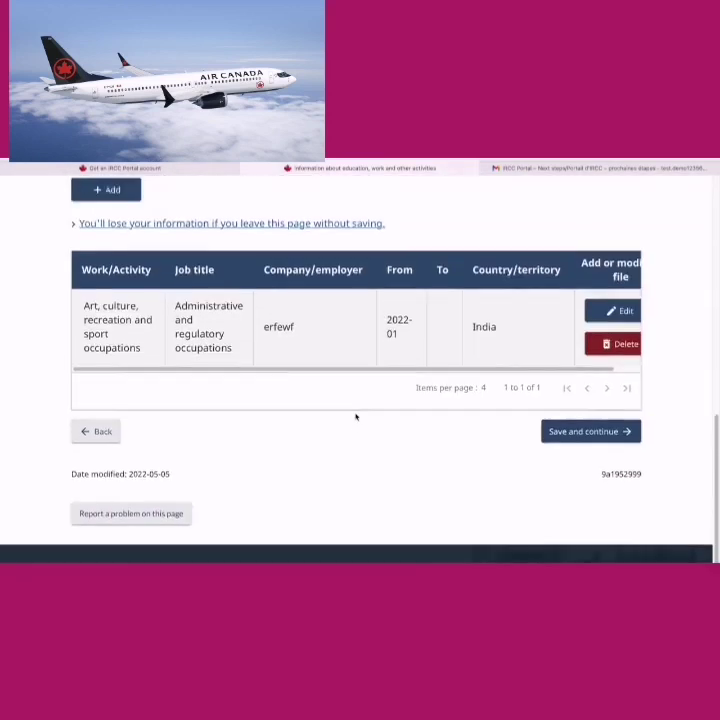
pyautogui.scroll(1, 356, 416)
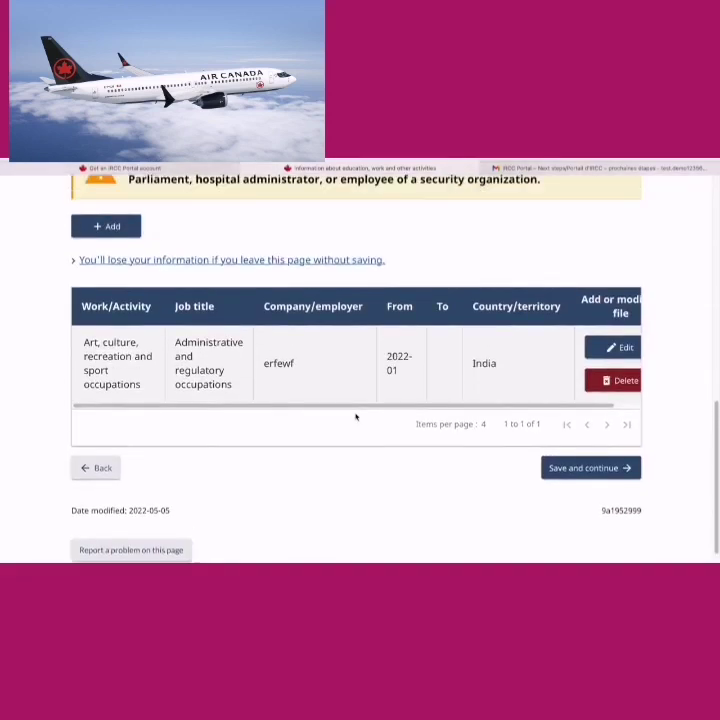
pyautogui.click(596, 469)
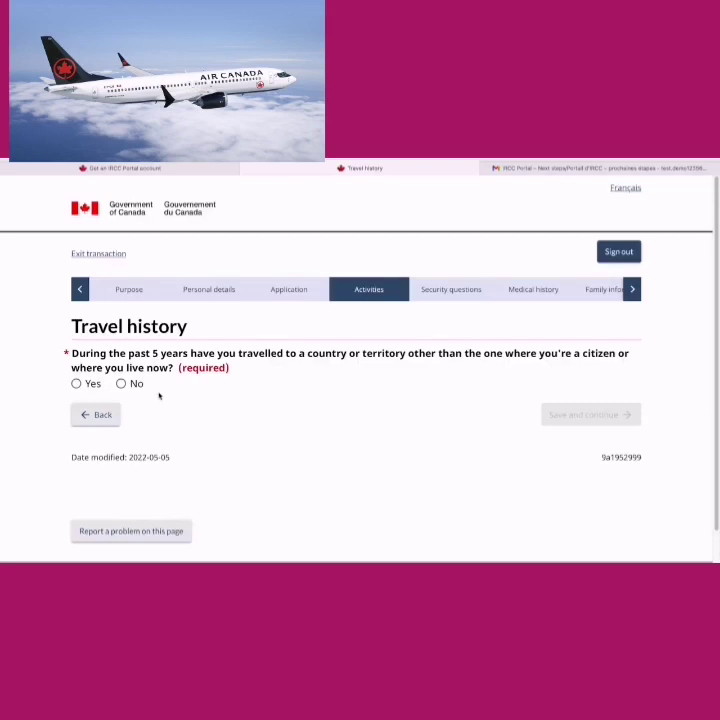
# Step: Answer No to travel in the past five years and save, discarding the started record
pyautogui.click(76, 383)
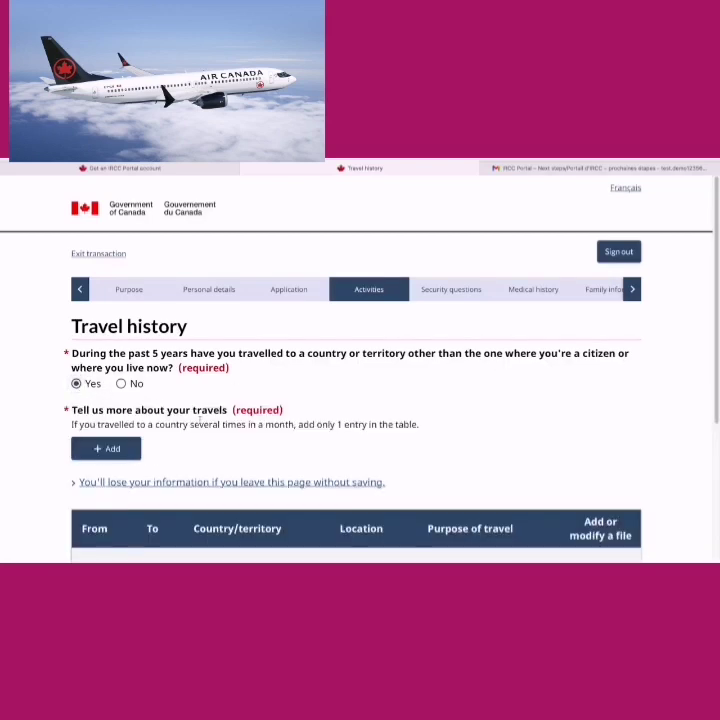
pyautogui.scroll(-1, 200, 422)
pyautogui.click(139, 414)
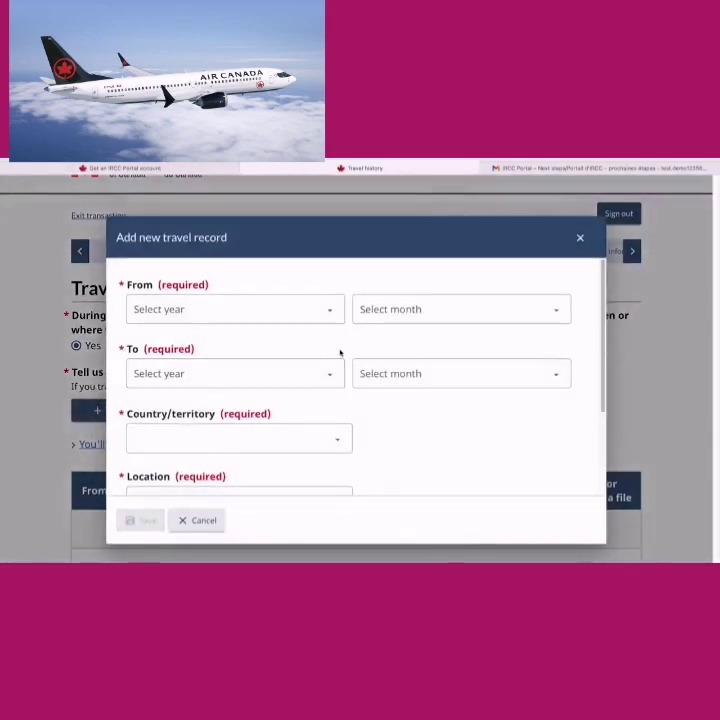
pyautogui.scroll(-3, 339, 352)
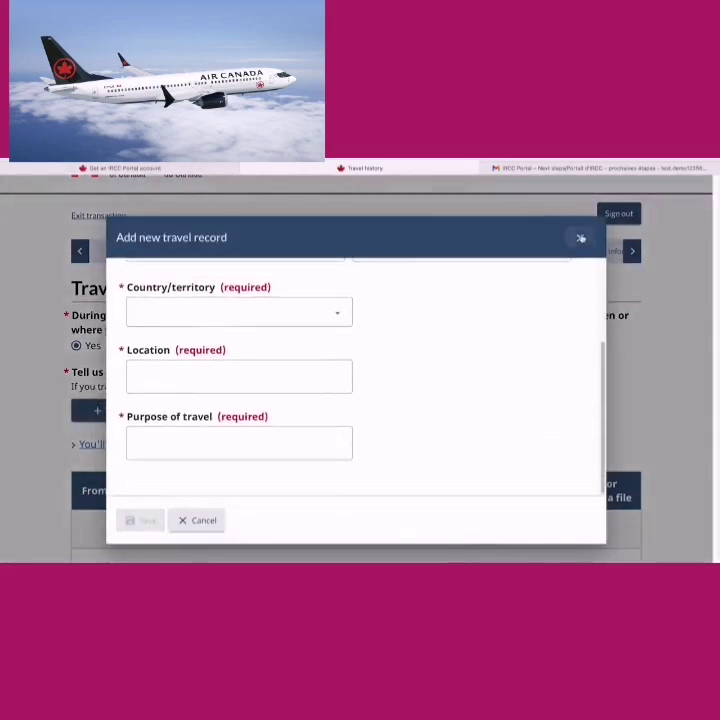
pyautogui.click(580, 237)
pyautogui.click(121, 346)
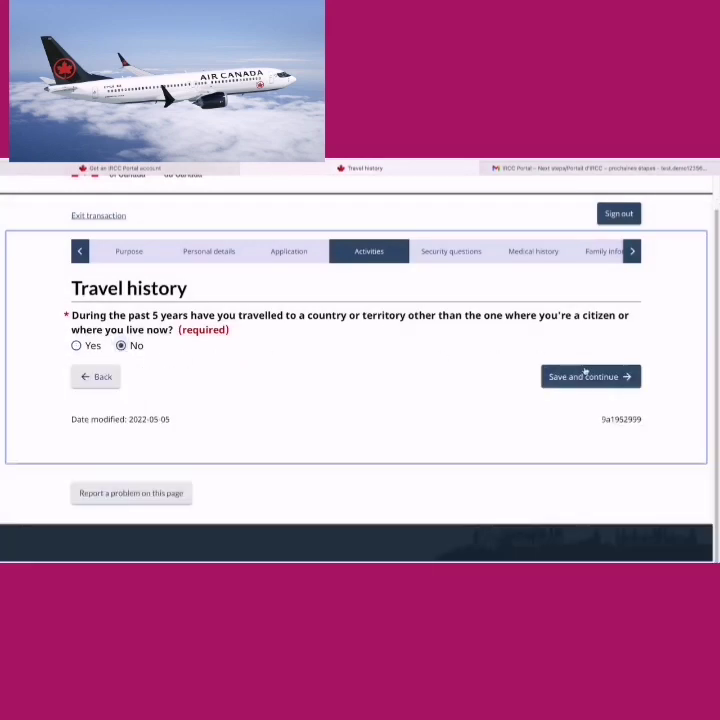
pyautogui.click(589, 375)
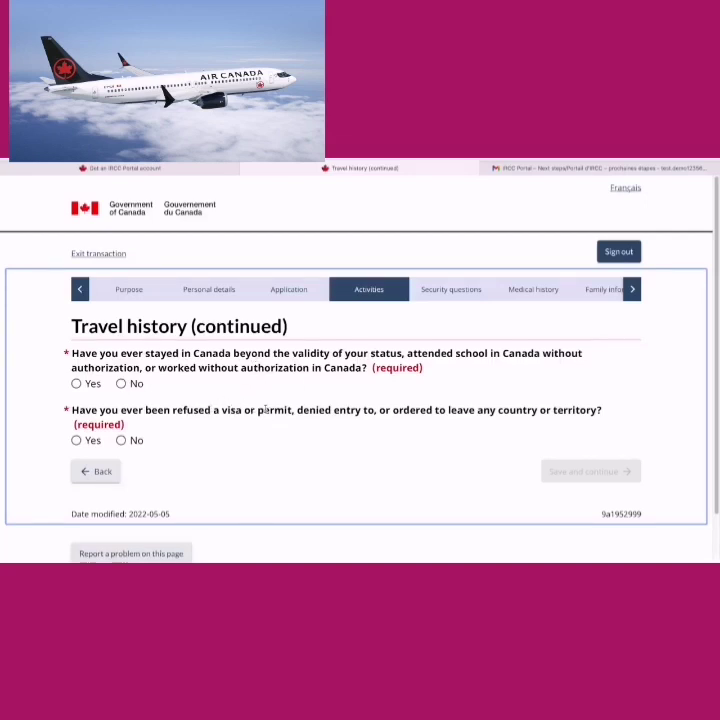
# Step: Answer No to overstaying or unauthorized work and to past visa refusals, then save
pyautogui.click(121, 383)
pyautogui.click(121, 441)
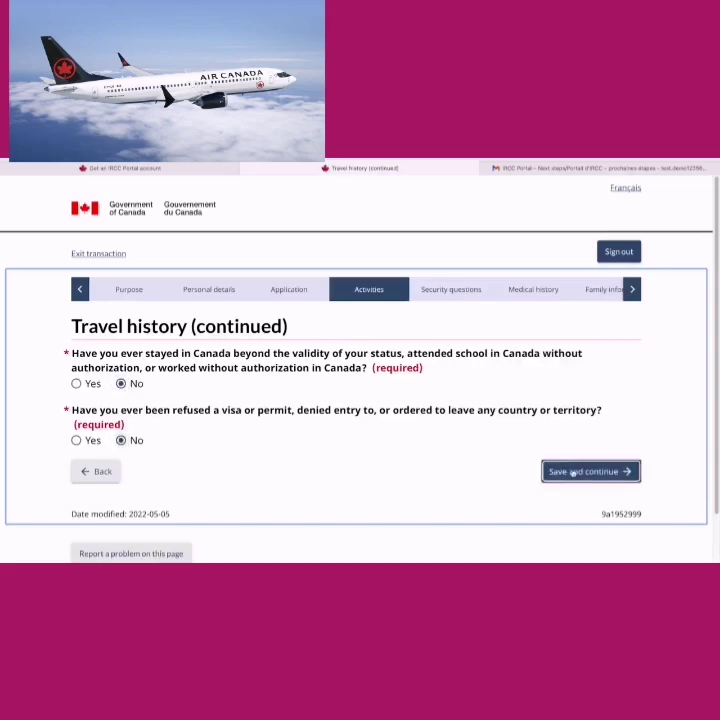
pyautogui.click(575, 472)
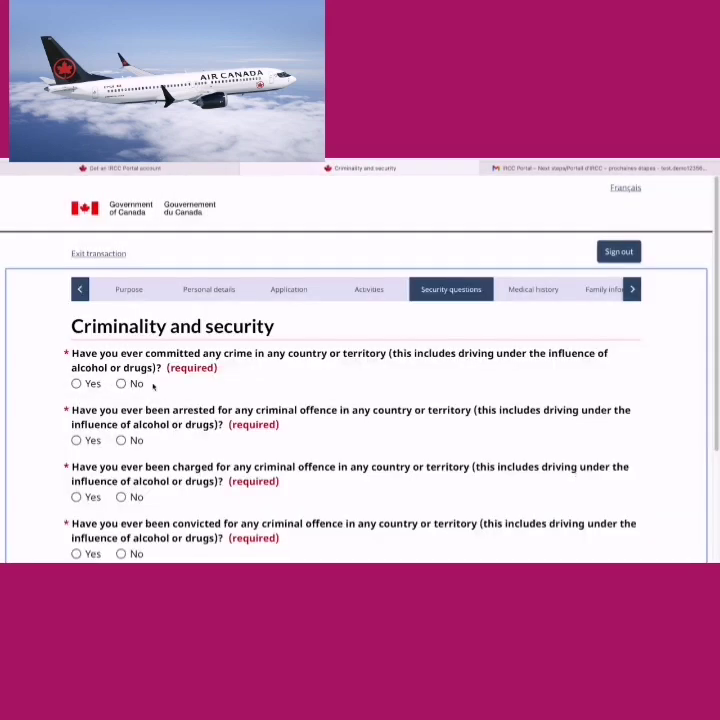
# Step: Answer No to the crime, arrest, charge and conviction questions and save
pyautogui.scroll(-1, 153, 386)
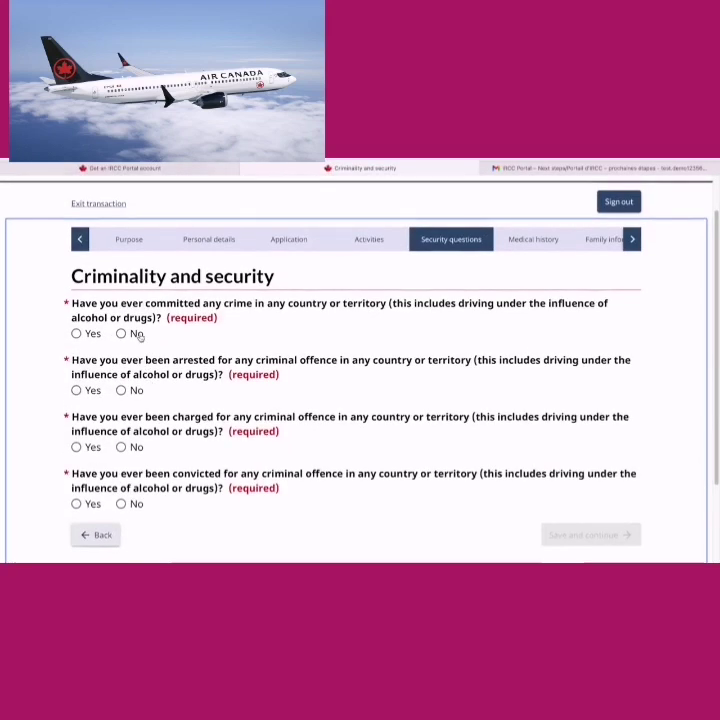
pyautogui.click(121, 333)
pyautogui.click(121, 390)
pyautogui.click(121, 447)
pyautogui.click(121, 503)
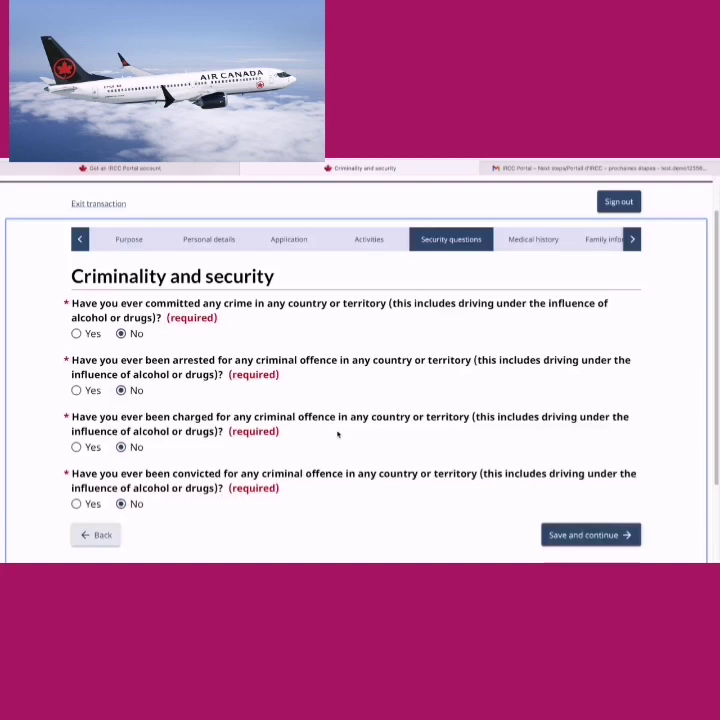
pyautogui.click(590, 535)
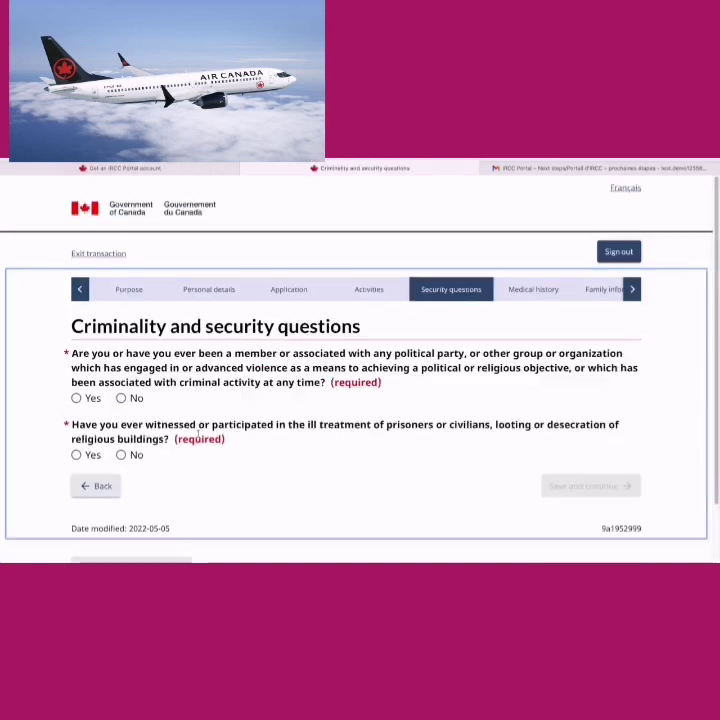
# Step: Answer No to violent-group membership and ill-treatment questions and save
pyautogui.click(121, 398)
pyautogui.click(121, 455)
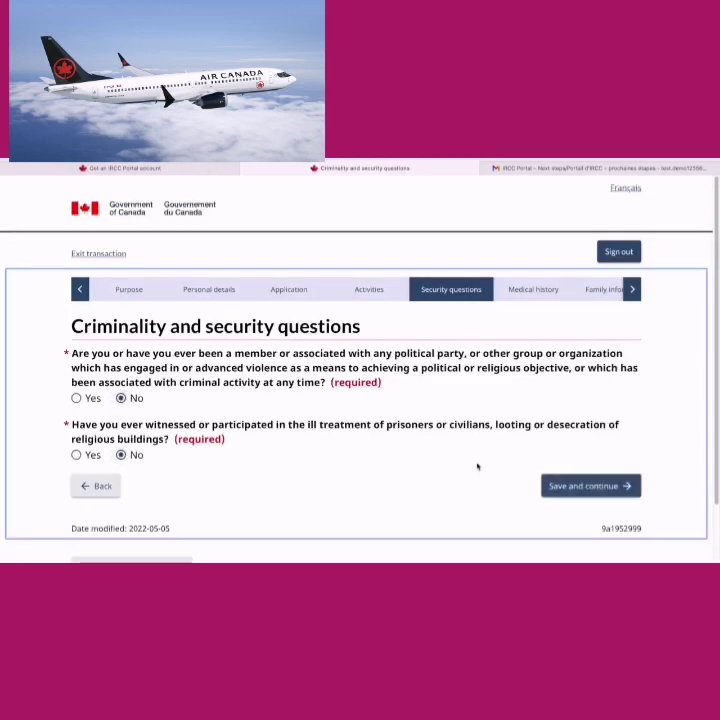
pyautogui.click(590, 485)
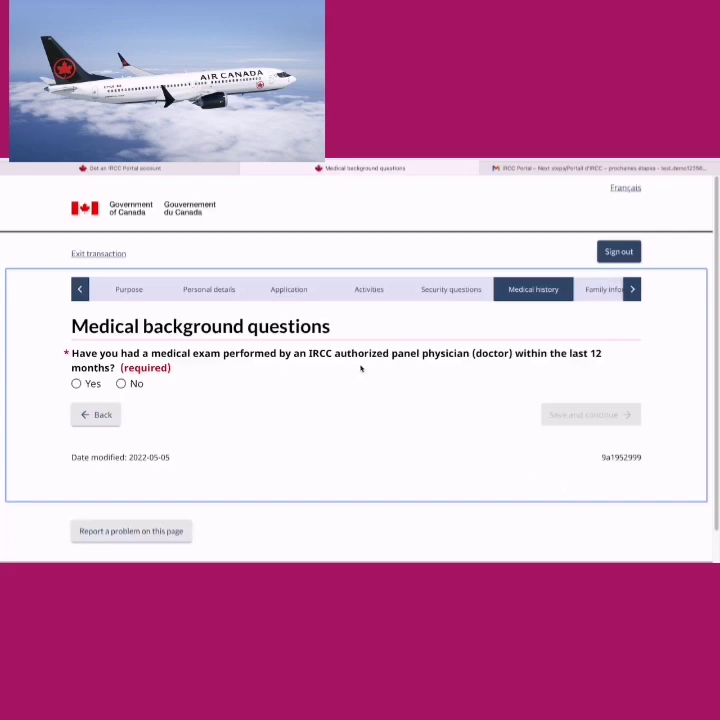
# Step: Answer No to the recent medical exam question and both tuberculosis questions
pyautogui.click(120, 383)
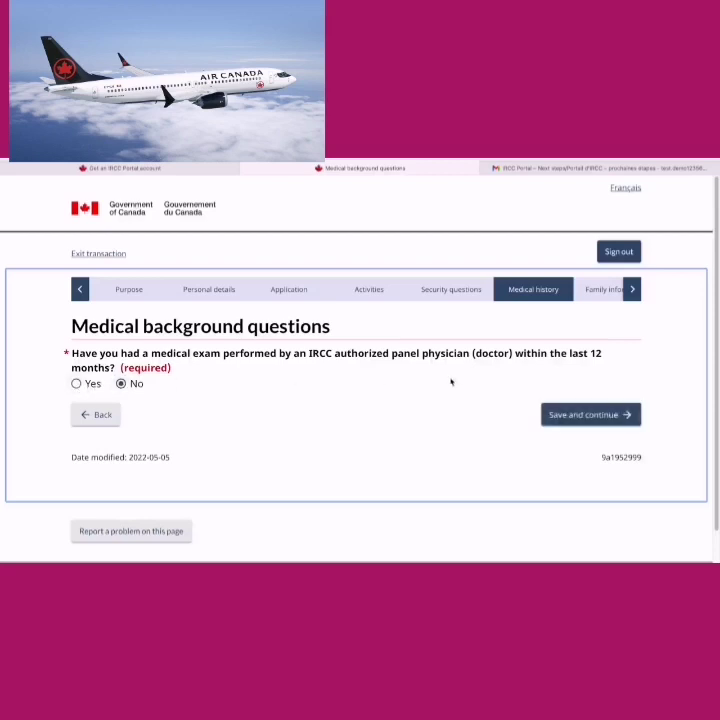
pyautogui.click(579, 415)
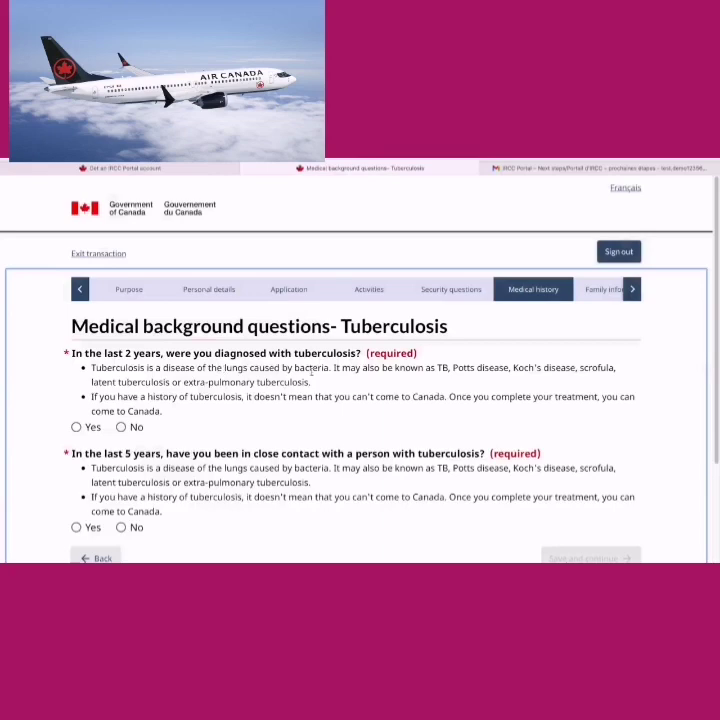
pyautogui.scroll(-1, 311, 372)
pyautogui.scroll(-1, 315, 376)
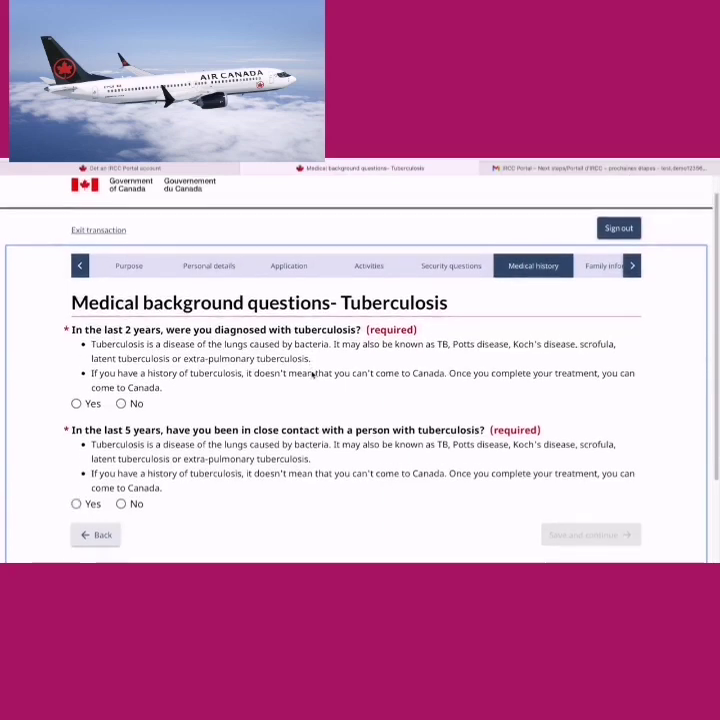
pyautogui.click(121, 391)
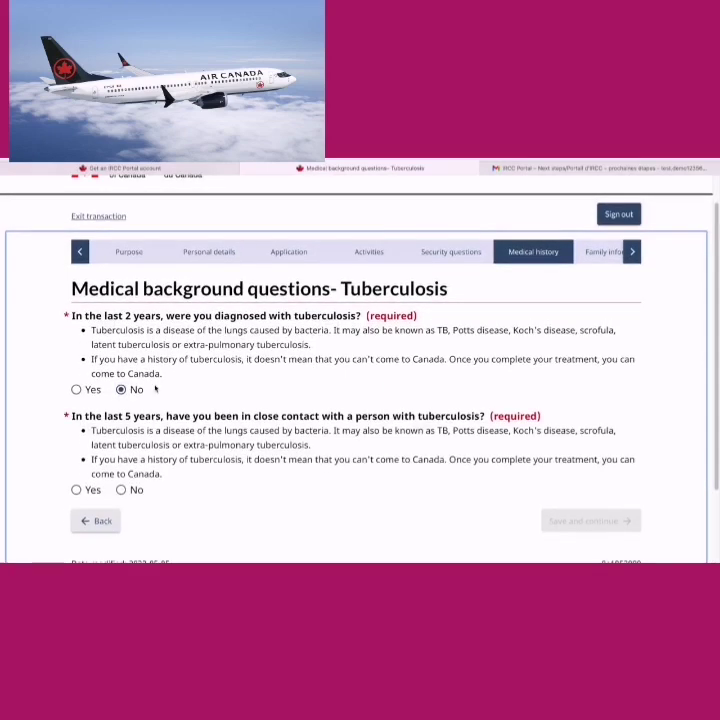
pyautogui.click(121, 490)
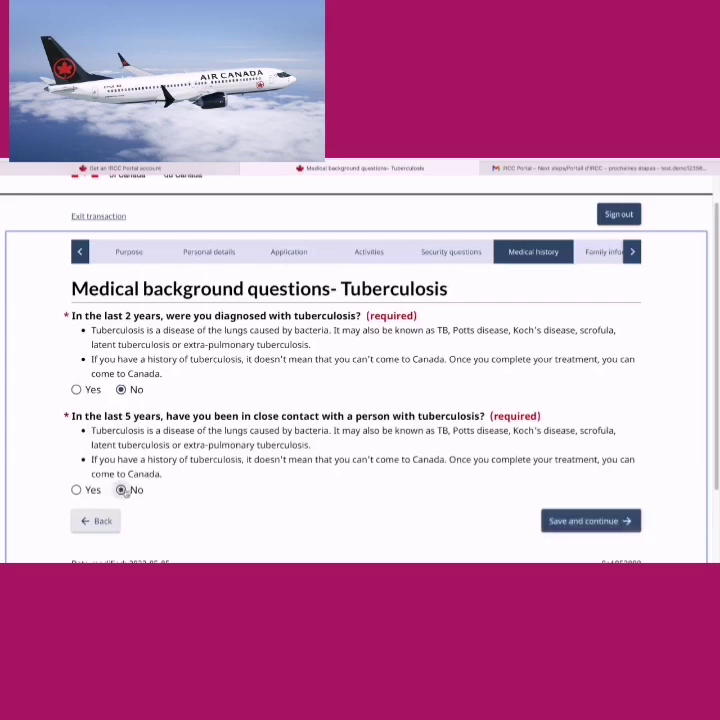
pyautogui.click(575, 521)
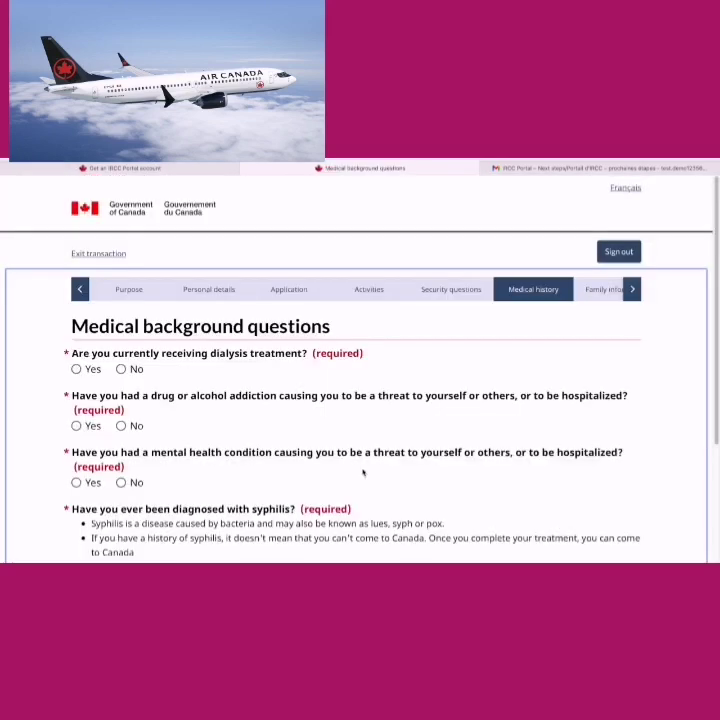
# Step: Answer No to the dialysis, addiction, mental health and syphilis questions
pyautogui.scroll(-1, 363, 473)
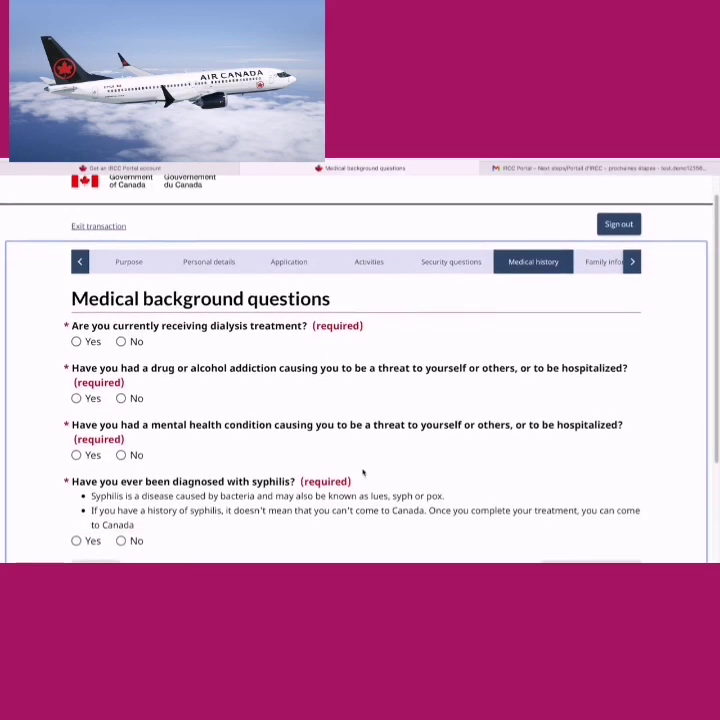
pyautogui.scroll(-1, 363, 473)
pyautogui.click(121, 305)
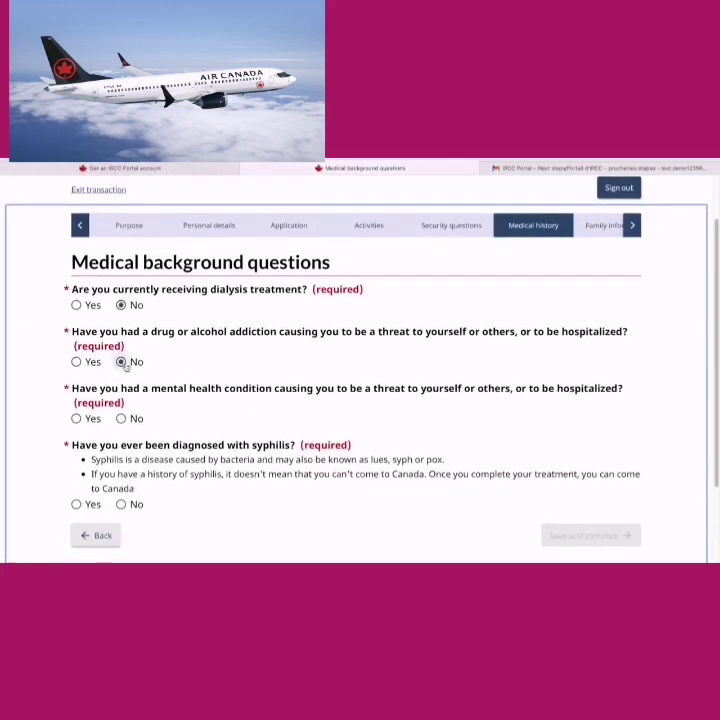
pyautogui.click(121, 361)
pyautogui.click(121, 418)
pyautogui.click(121, 504)
pyautogui.click(580, 537)
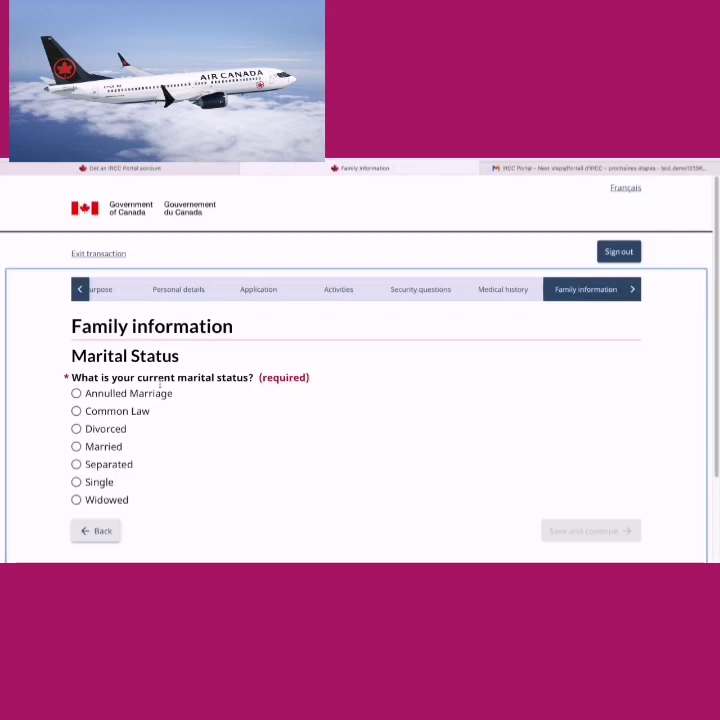
# Step: Set the marital status to Single and save
pyautogui.click(140, 450)
pyautogui.scroll(-2, 222, 466)
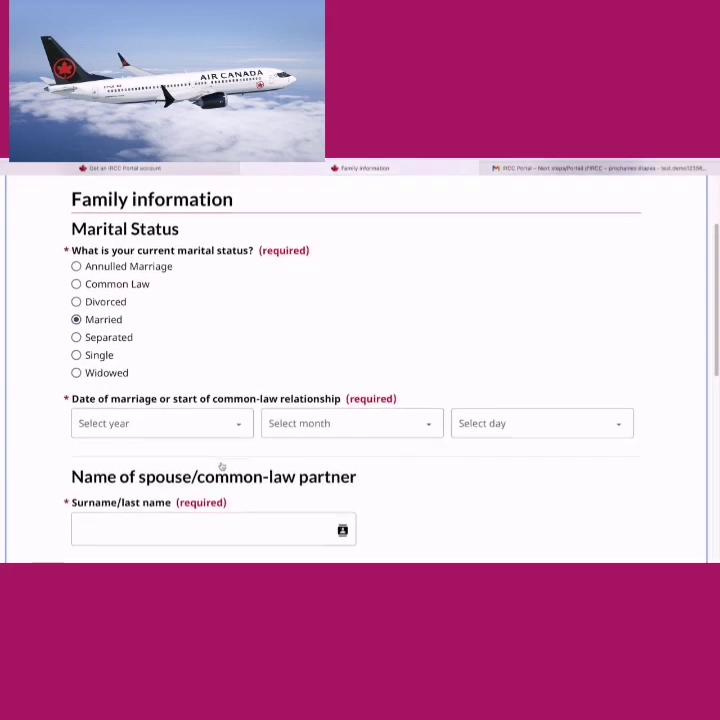
pyautogui.scroll(-8, 222, 466)
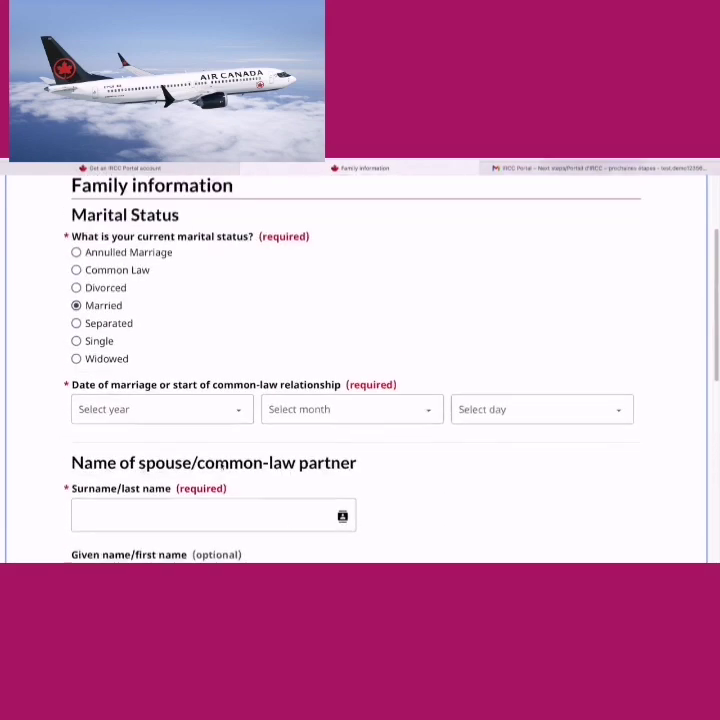
pyautogui.scroll(1, 145, 445)
pyautogui.click(76, 384)
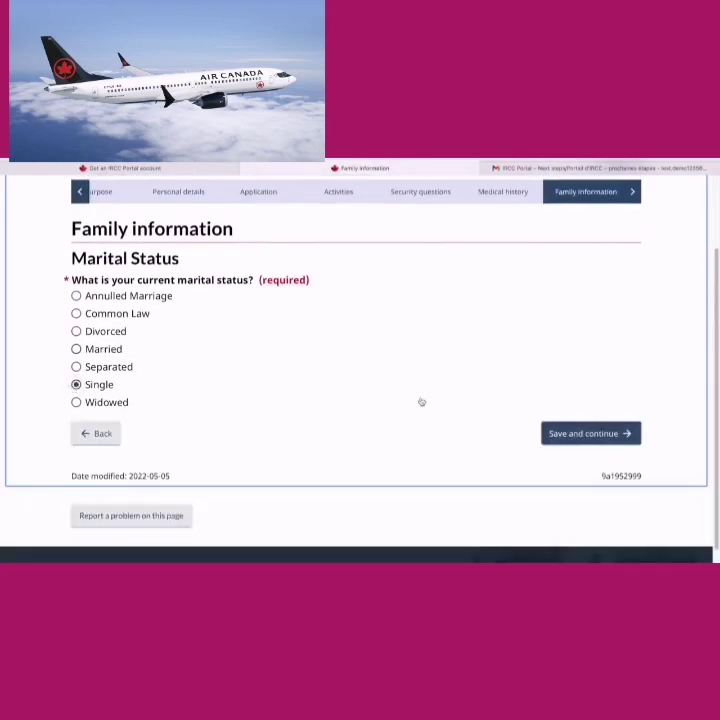
pyautogui.click(588, 438)
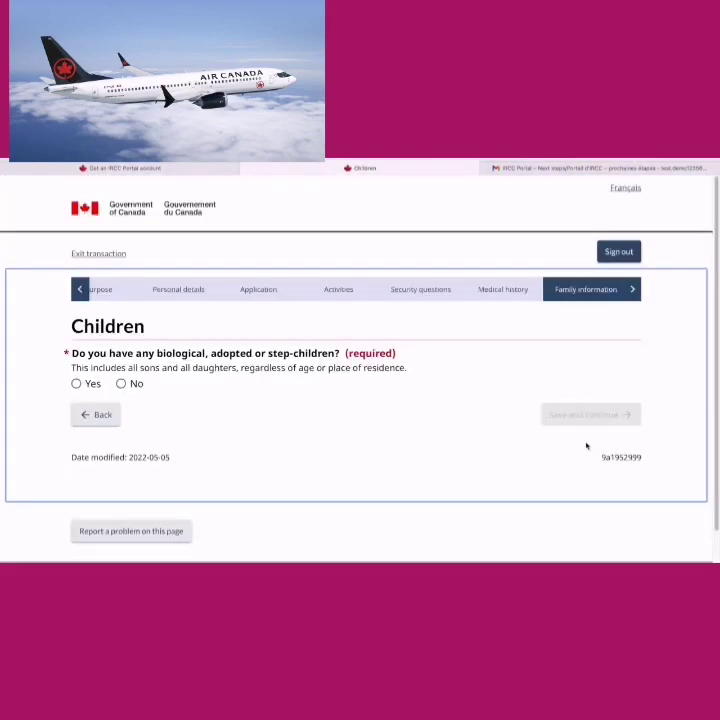
# Step: Declare no children and tick the acknowledgement
pyautogui.click(121, 384)
pyautogui.click(193, 411)
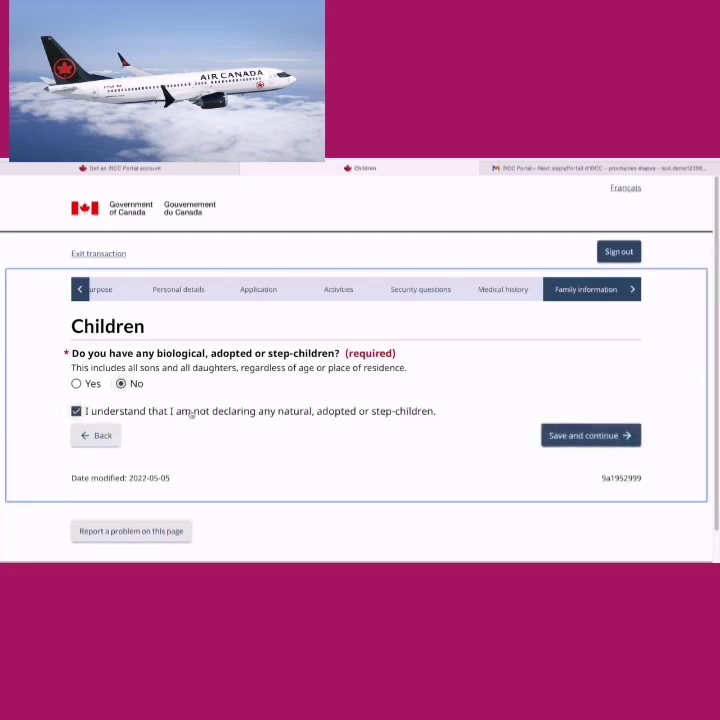
pyautogui.click(570, 436)
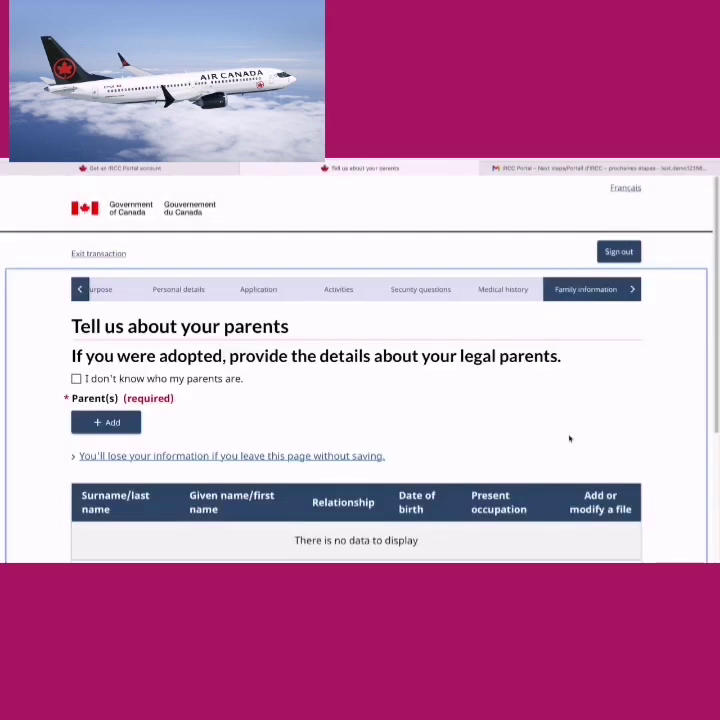
# Step: Add a Father entry born 2022-01-01 with occupation test to the parents list
pyautogui.scroll(-1, 570, 437)
pyautogui.click(112, 353)
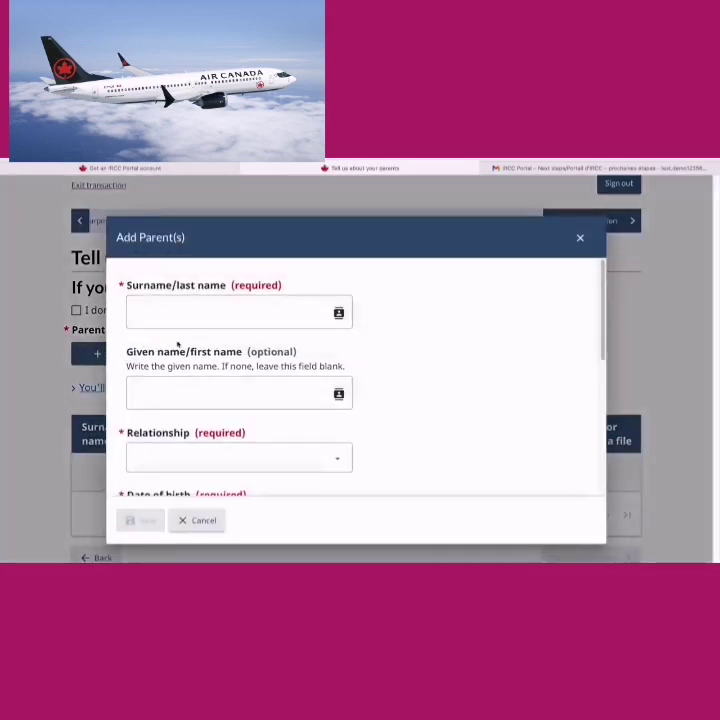
pyautogui.click(257, 313)
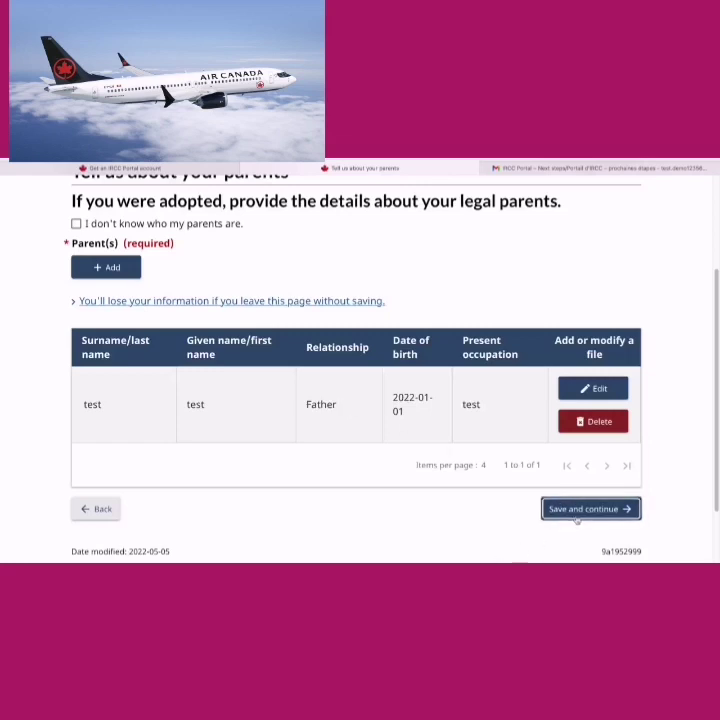
pyautogui.click(577, 519)
# Step: Set Hindi as native language and English for communication and contact
pyautogui.click(337, 381)
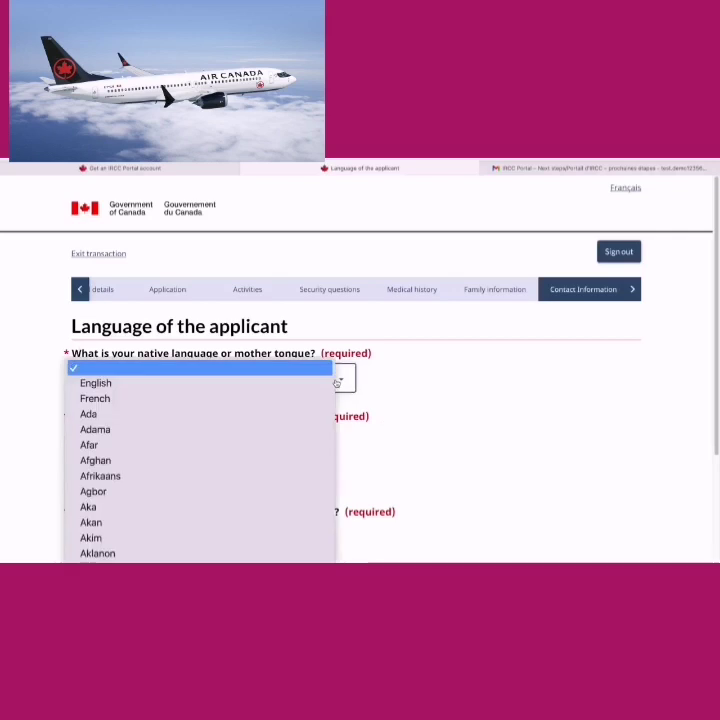
pyautogui.write('hindi')
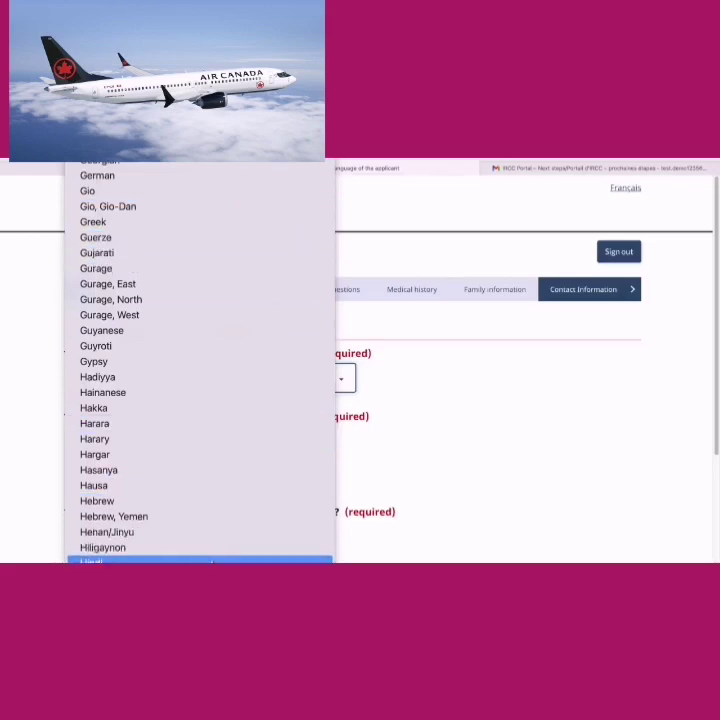
pyautogui.click(213, 560)
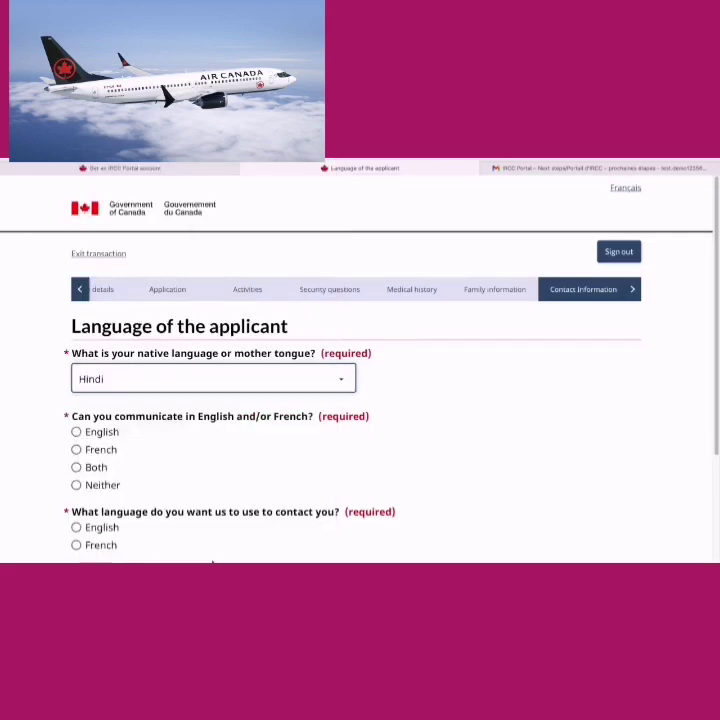
pyautogui.click(110, 434)
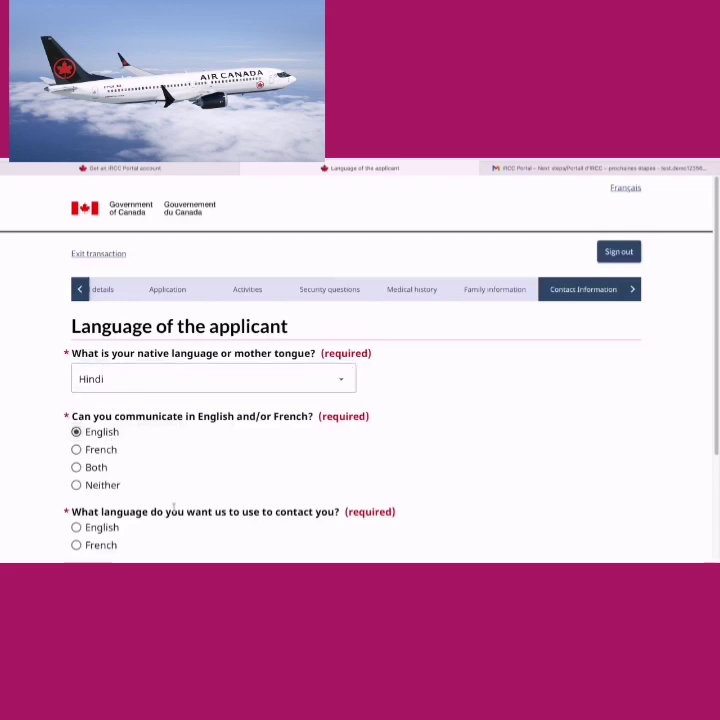
pyautogui.scroll(-1, 161, 521)
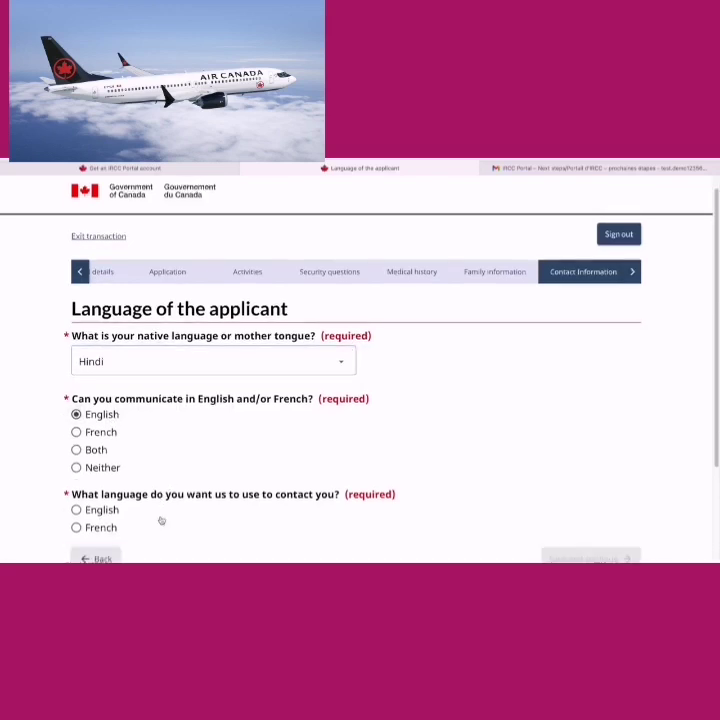
pyautogui.click(101, 509)
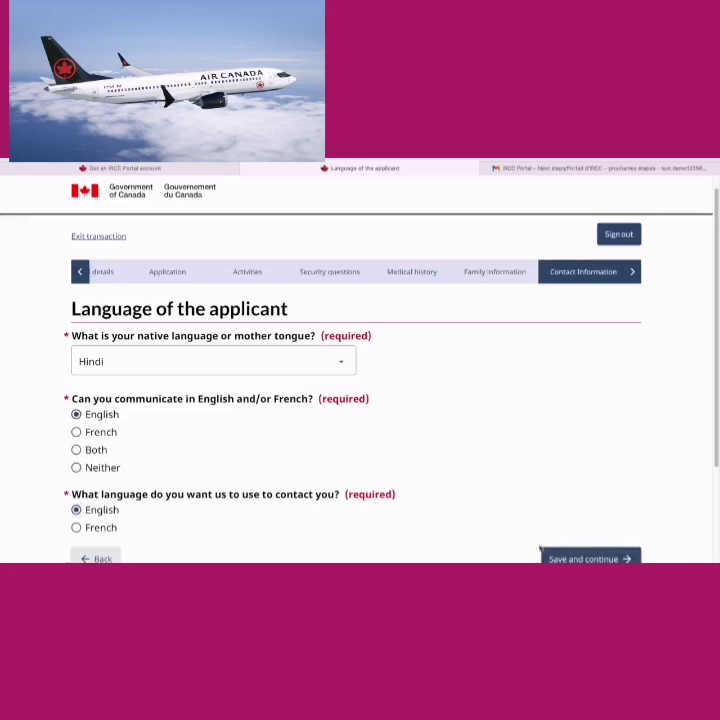
pyautogui.click(582, 558)
# Step: Enter and confirm the applicant's e-mail address, then save the page
pyautogui.click(252, 395)
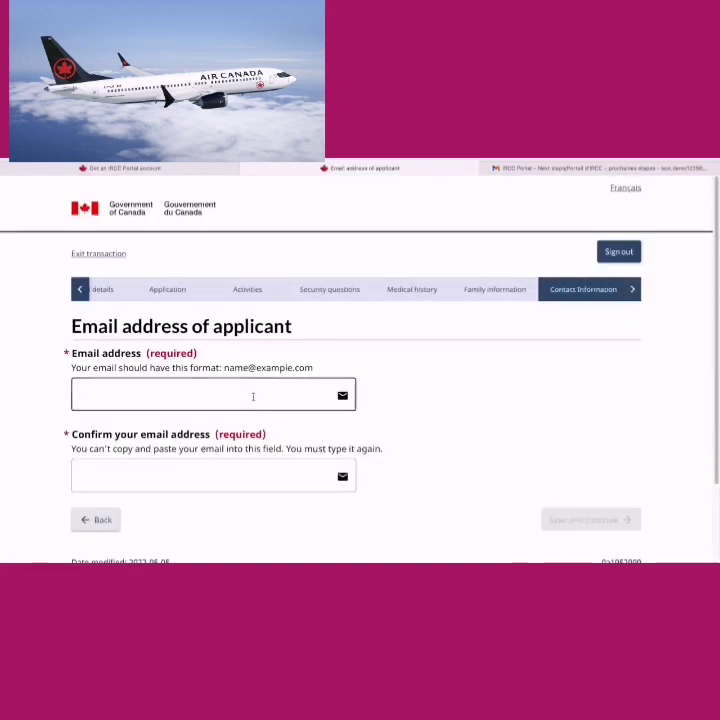
pyautogui.press('Tab')
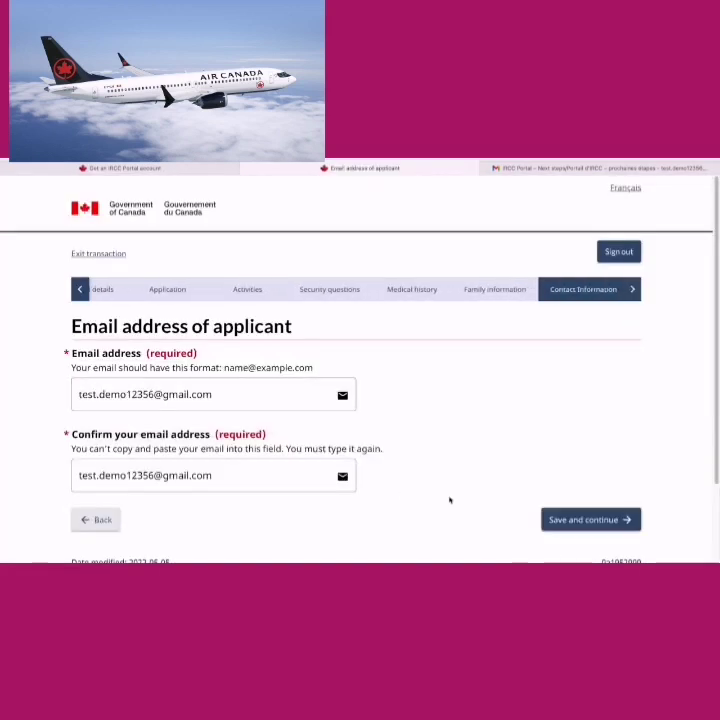
pyautogui.click(586, 520)
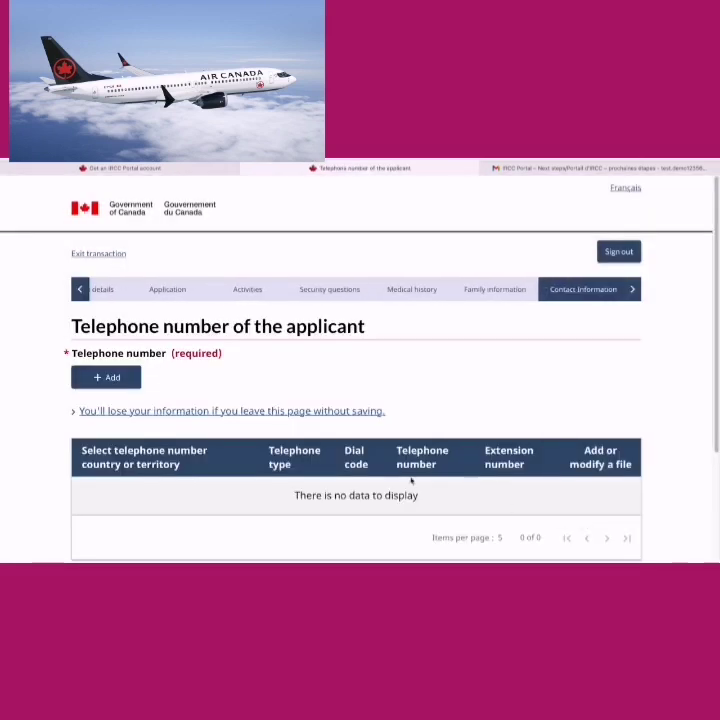
# Step: Start a Residence telephone entry marked Other with dial code 91
pyautogui.click(106, 377)
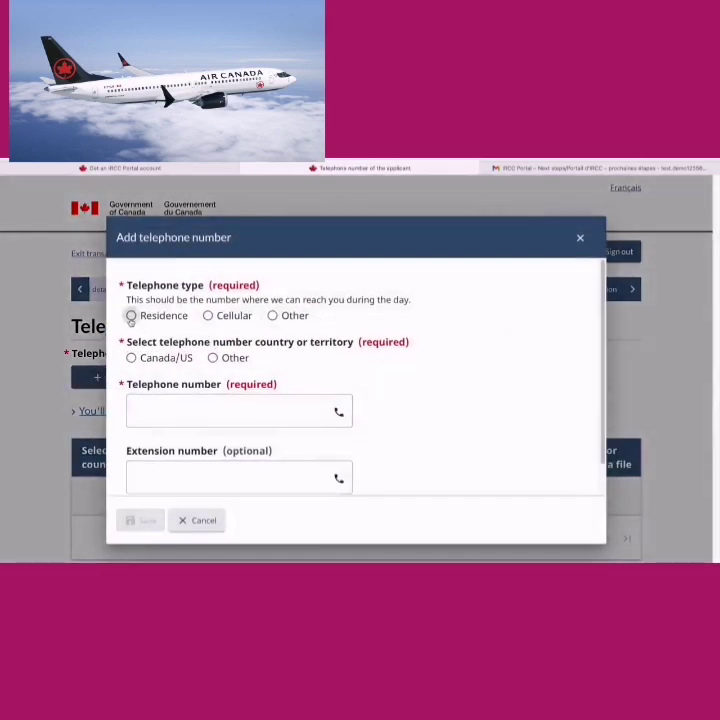
pyautogui.click(131, 316)
pyautogui.click(131, 357)
pyautogui.click(190, 415)
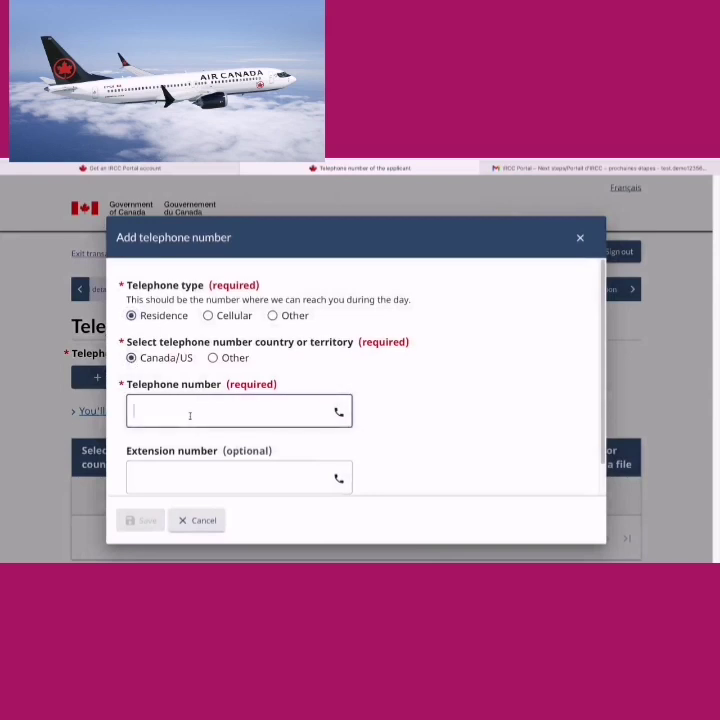
pyautogui.click(212, 357)
pyautogui.click(212, 413)
pyautogui.write('91')
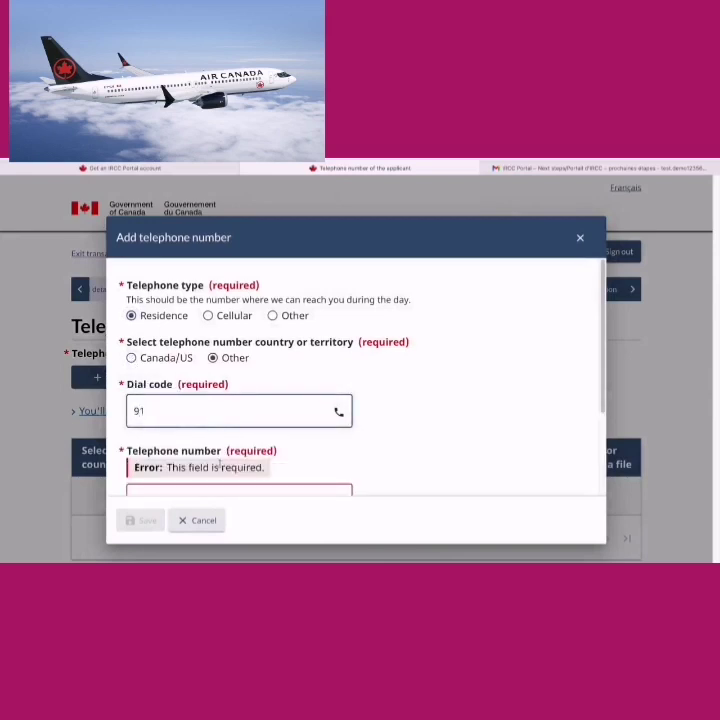
# Step: Enter the phone number, save the entry, and save the telephone page
pyautogui.scroll(-1, 219, 462)
pyautogui.click(207, 447)
pyautogui.write('9')
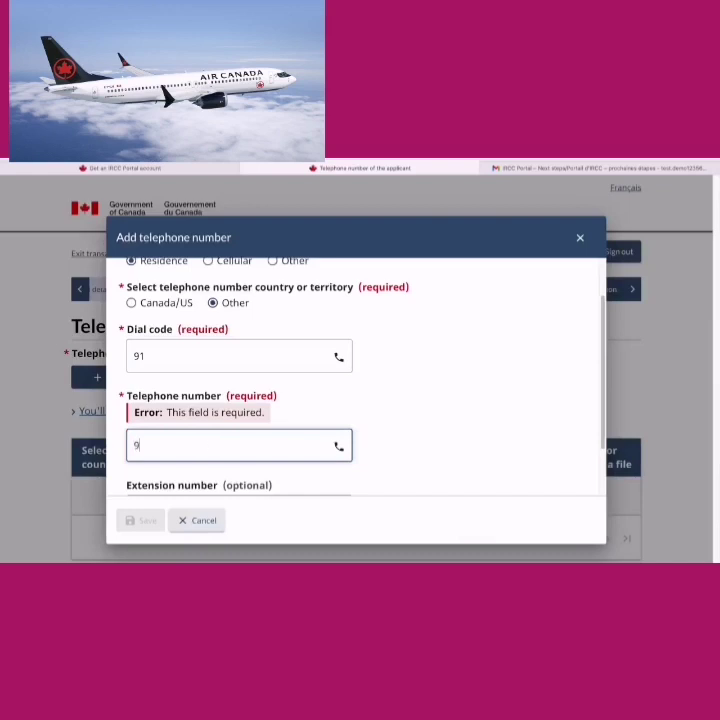
pyautogui.write('9999999999')
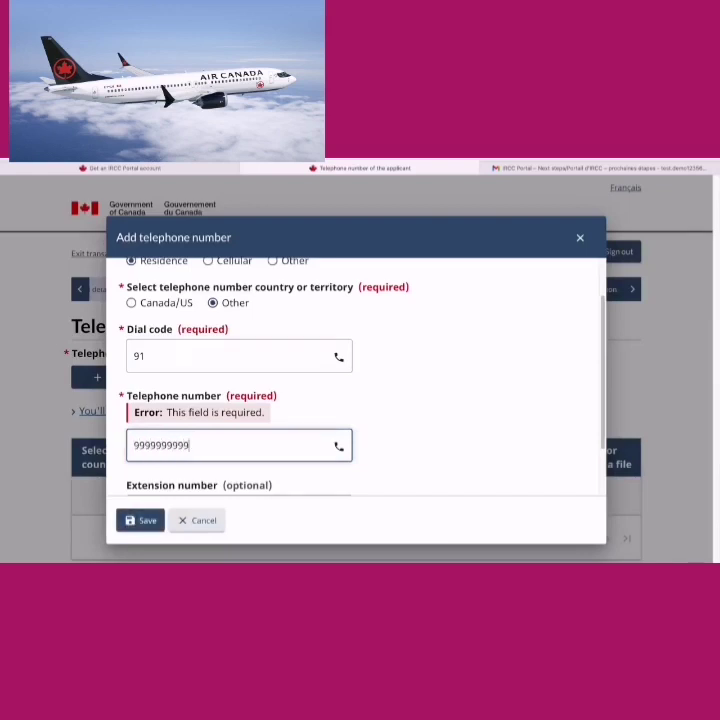
pyautogui.press('Tab')
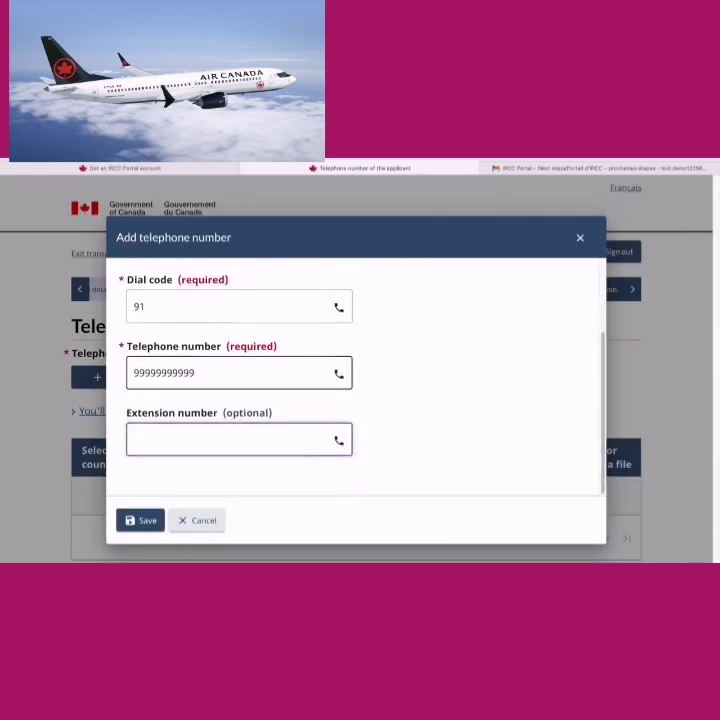
pyautogui.click(146, 520)
pyautogui.click(577, 537)
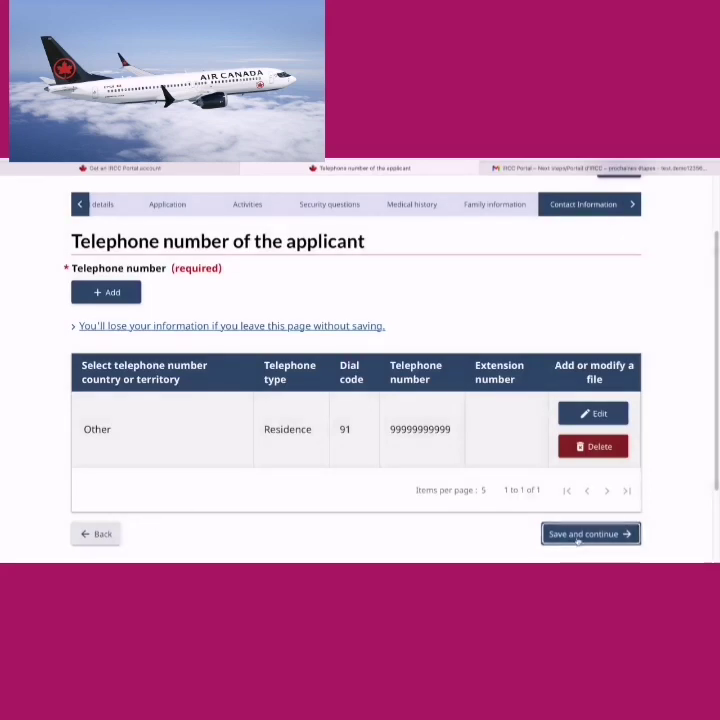
# Step: Scroll the summary and expand the visitor visa application answers
pyautogui.scroll(-5, 651, 512)
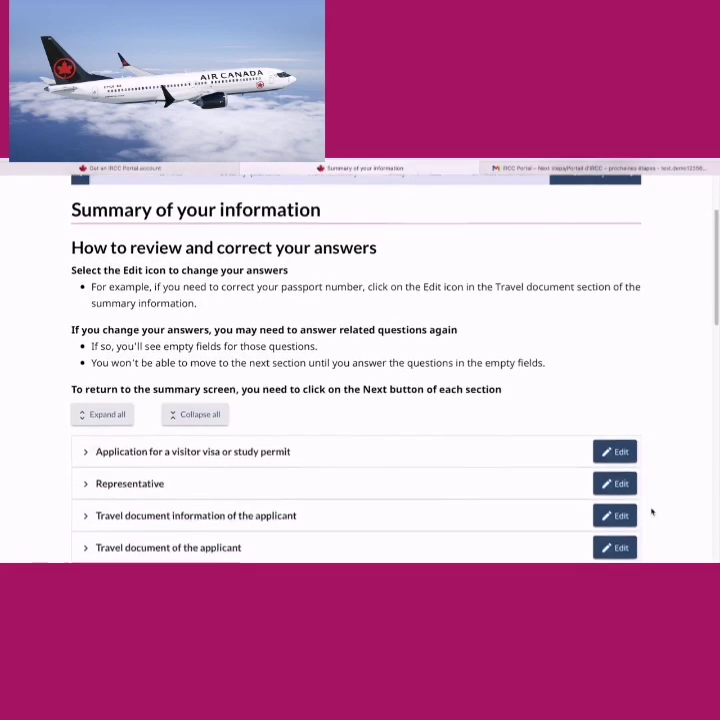
pyautogui.scroll(-4, 651, 512)
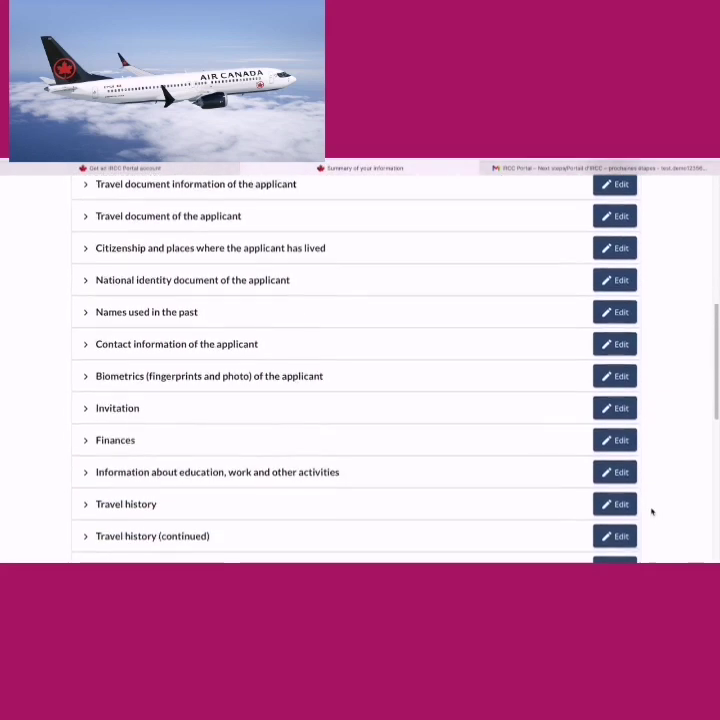
pyautogui.scroll(-2, 651, 512)
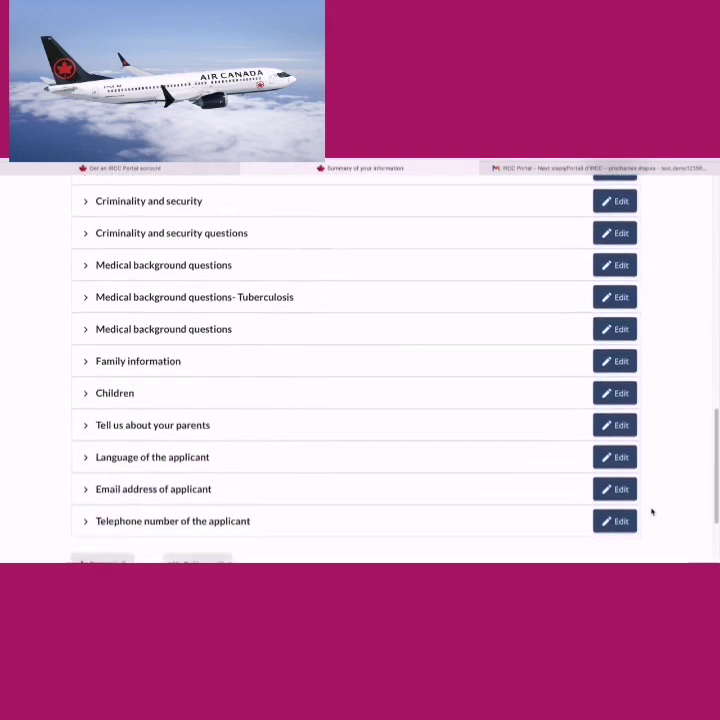
pyautogui.scroll(10, 651, 512)
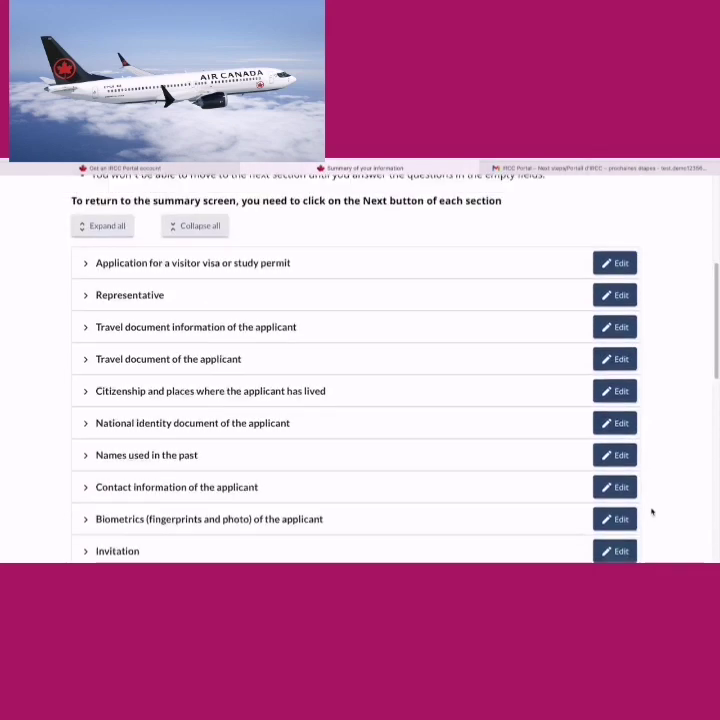
pyautogui.click(605, 300)
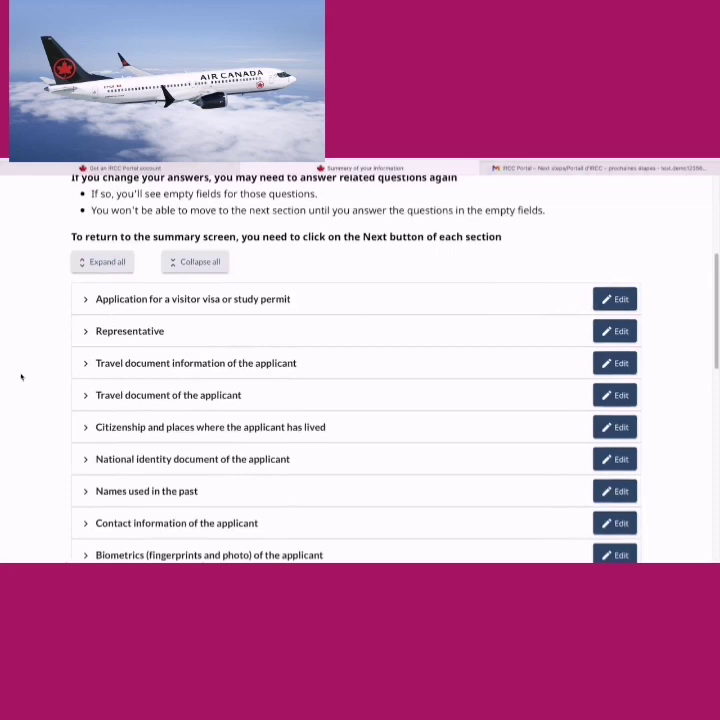
pyautogui.click(84, 299)
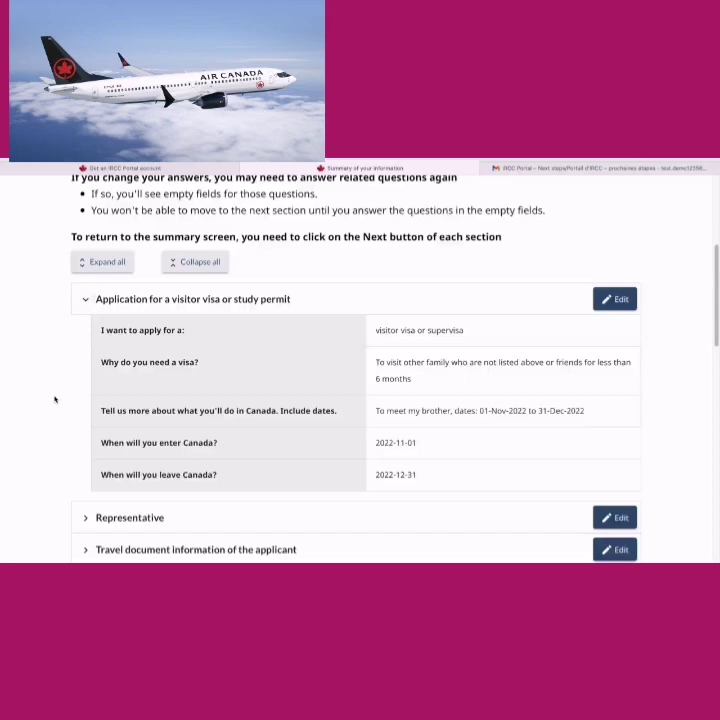
# Step: Expand the Representative and travel document answers, then confirm the summary
pyautogui.scroll(-2, 55, 397)
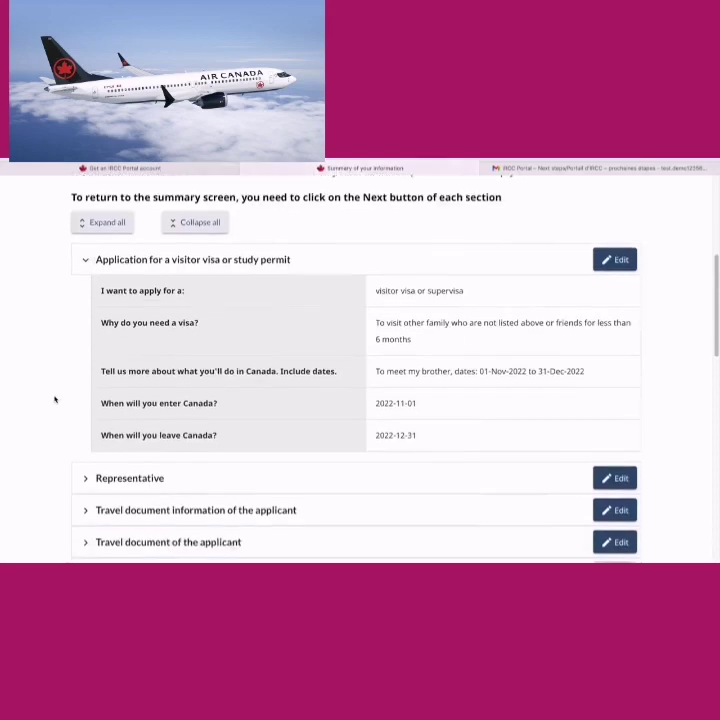
pyautogui.click(86, 419)
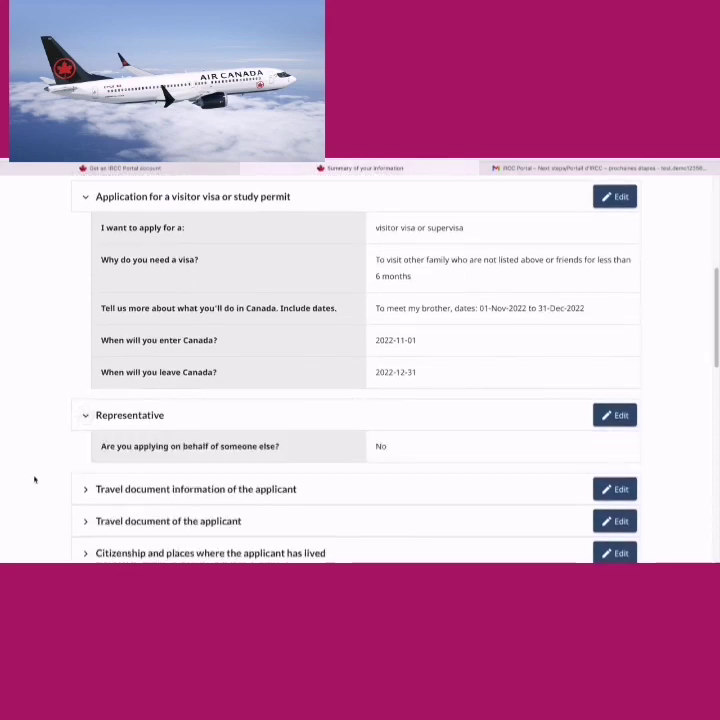
pyautogui.scroll(-1, 35, 480)
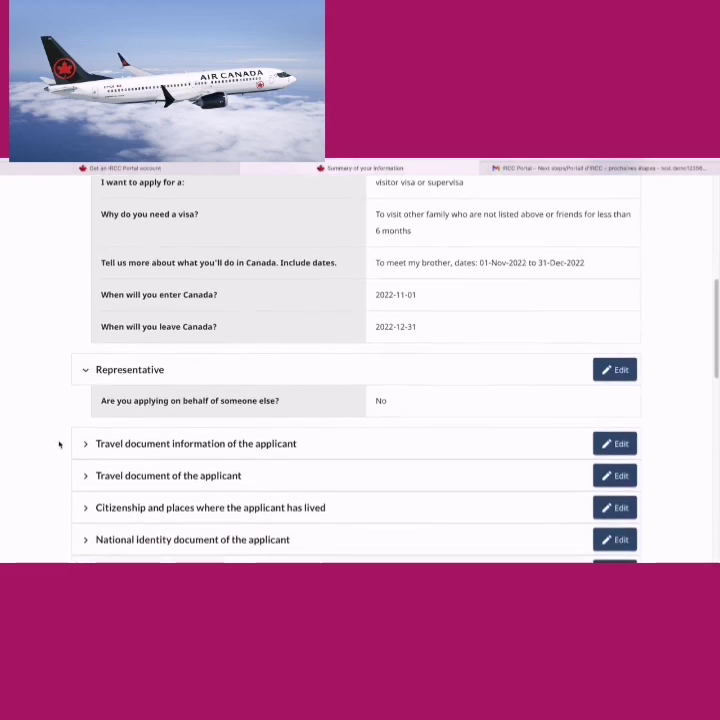
pyautogui.click(87, 443)
pyautogui.scroll(-10, 422, 406)
pyautogui.click(603, 300)
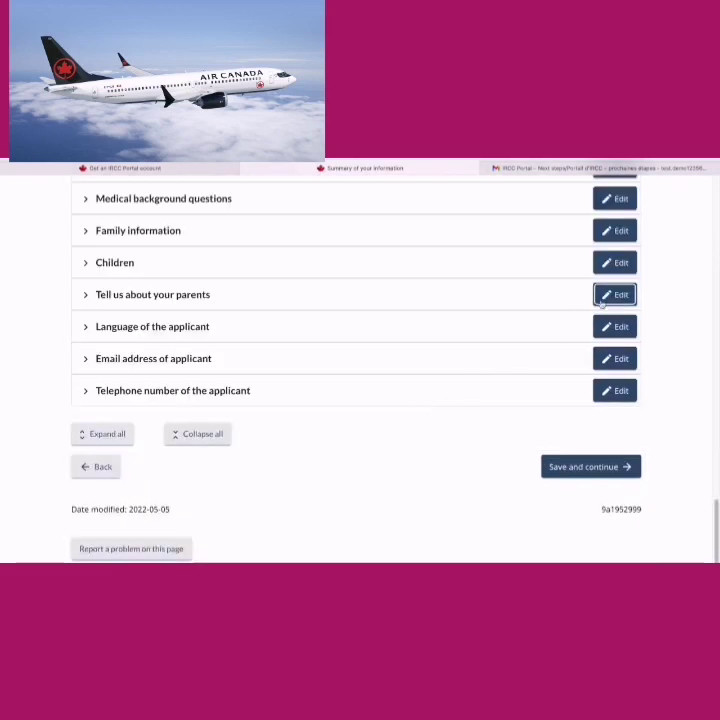
pyautogui.click(586, 472)
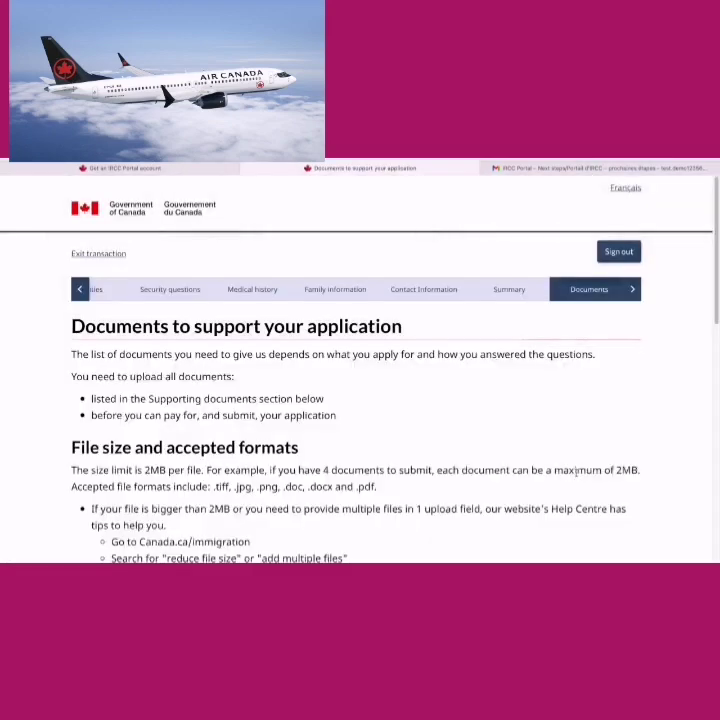
# Step: Look through the entries in the Supporting documents table
pyautogui.scroll(-3, 450, 471)
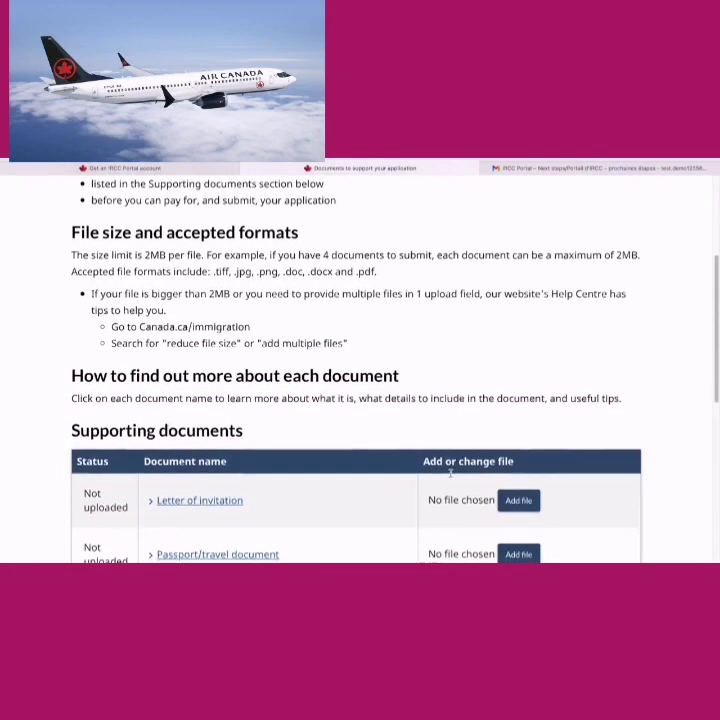
pyautogui.scroll(-1, 451, 477)
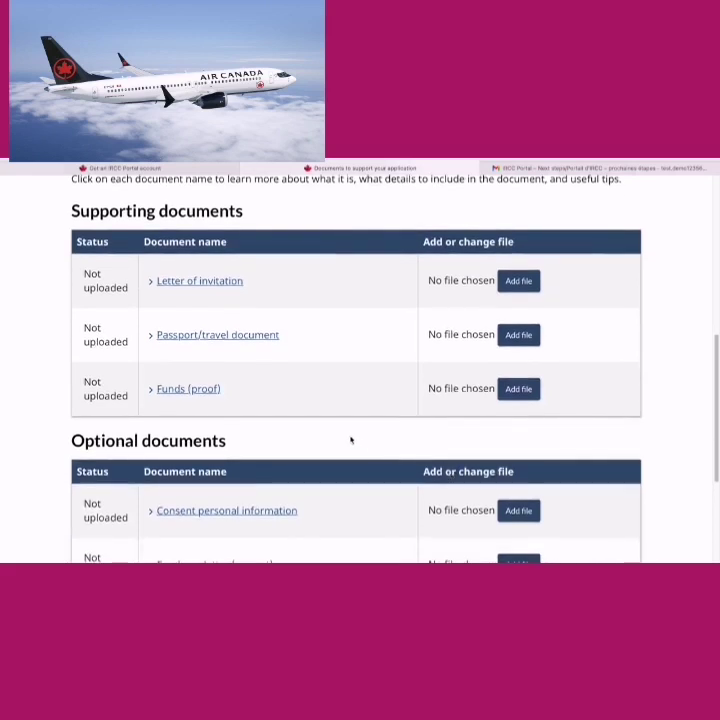
pyautogui.click(199, 284)
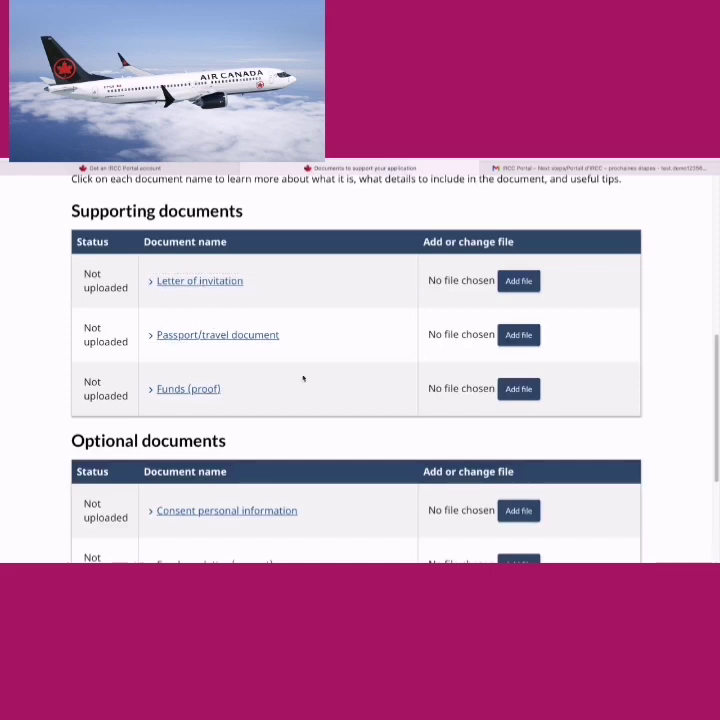
pyautogui.click(214, 391)
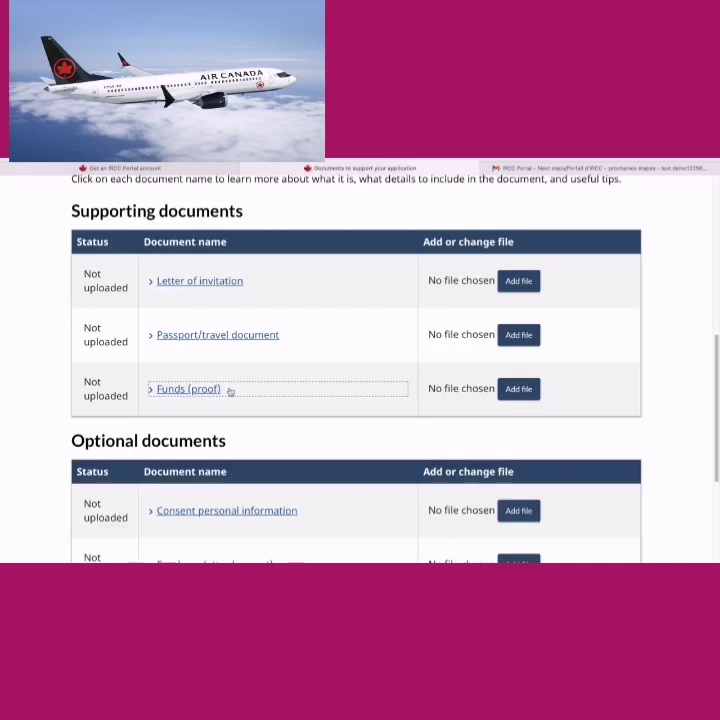
pyautogui.click(317, 455)
pyautogui.scroll(-1, 316, 456)
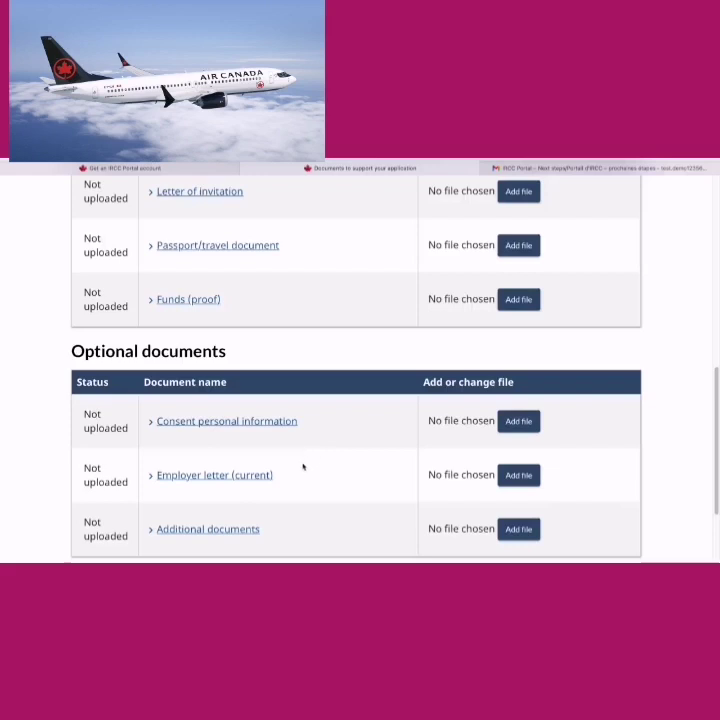
pyautogui.click(280, 482)
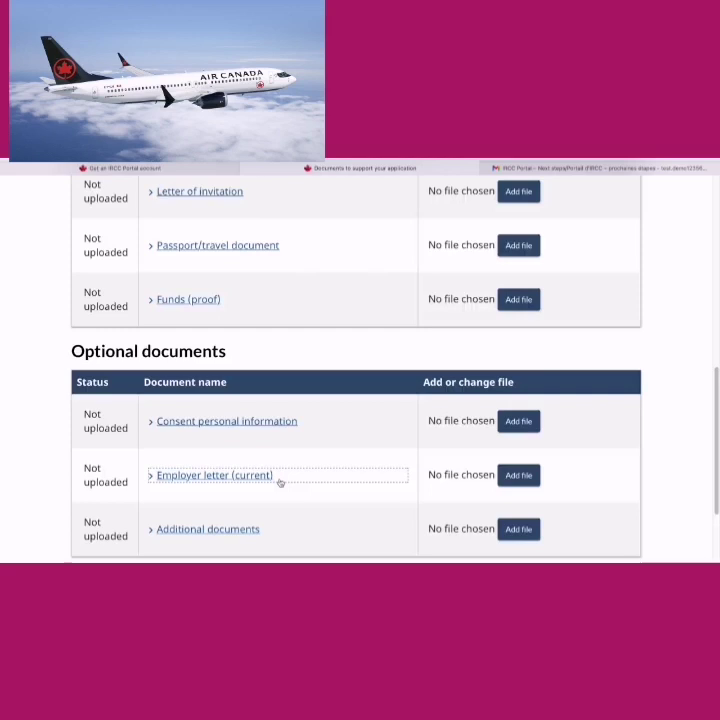
pyautogui.click(258, 533)
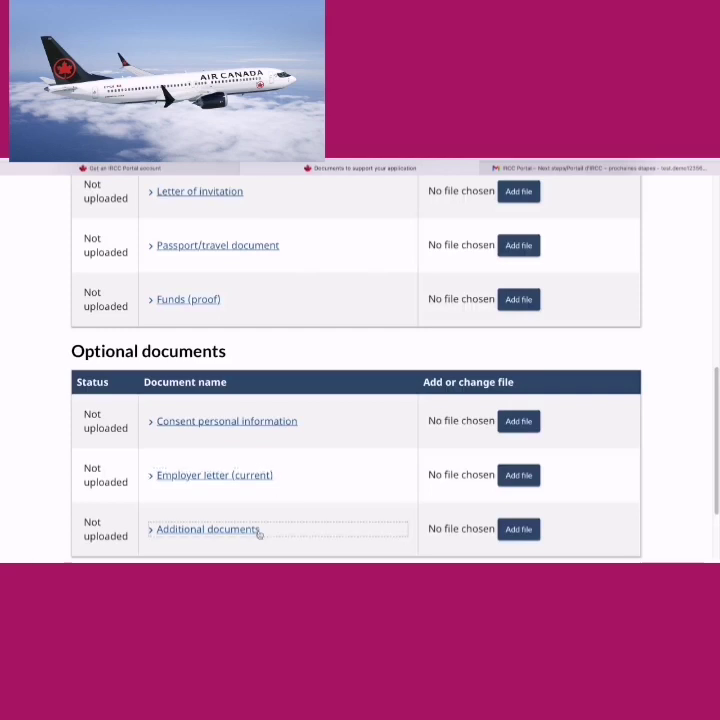
# Step: Scroll the document lists and reveal the later application steps on the step bar
pyautogui.scroll(2, 258, 533)
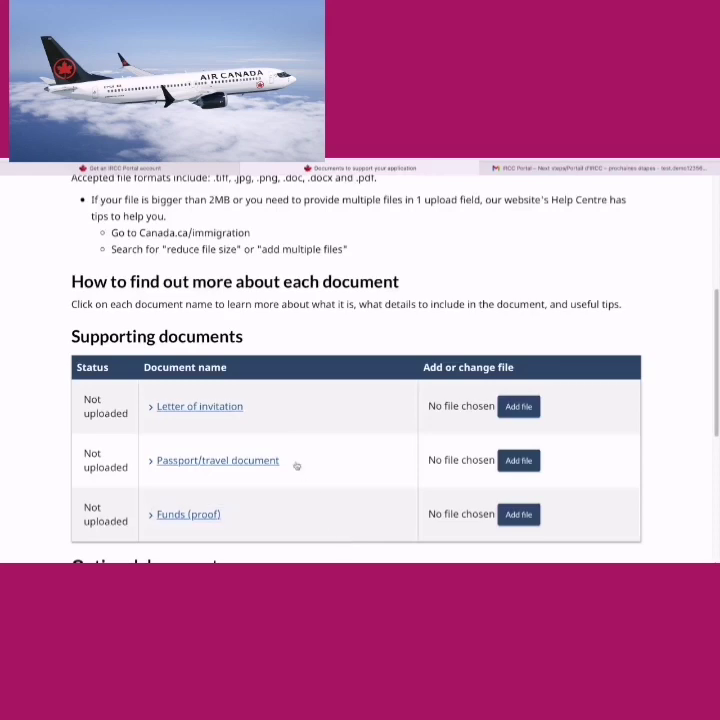
pyautogui.scroll(-1, 334, 469)
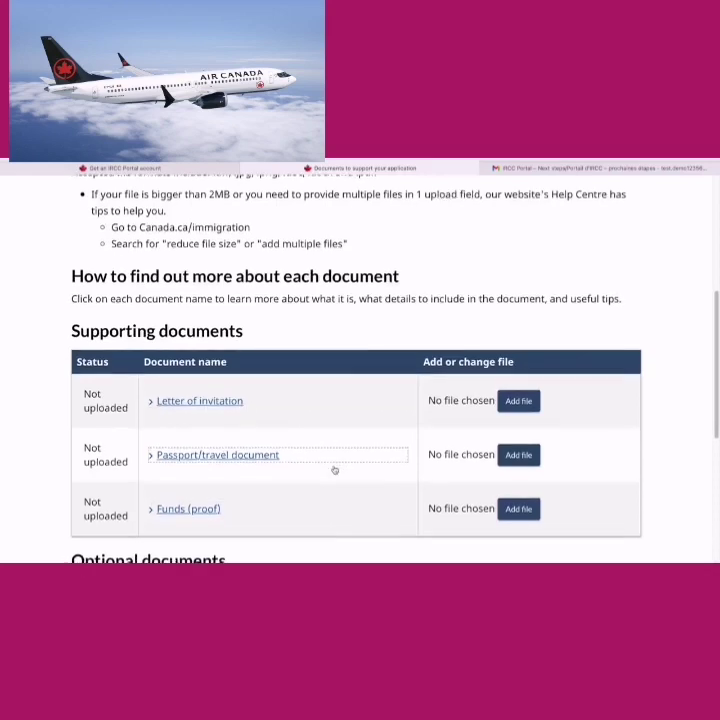
pyautogui.scroll(-3, 334, 469)
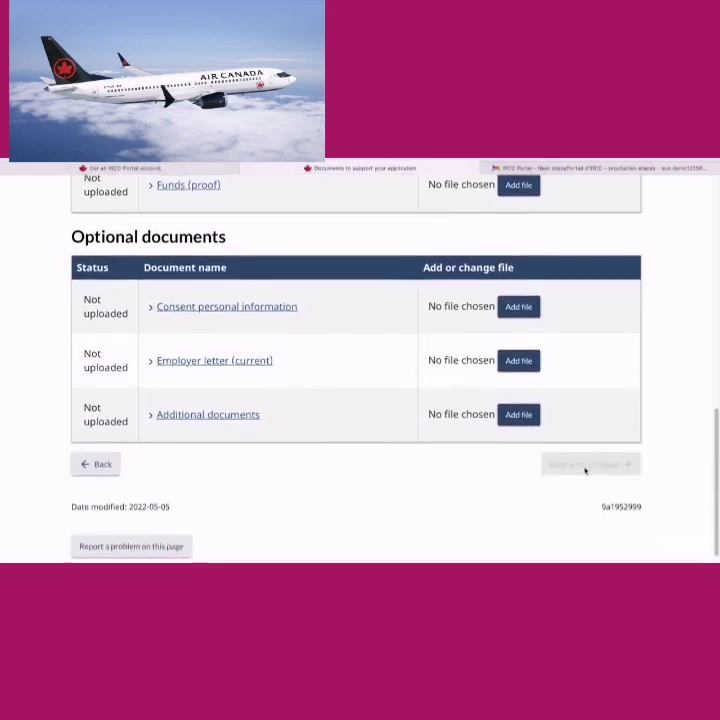
pyautogui.scroll(8, 702, 368)
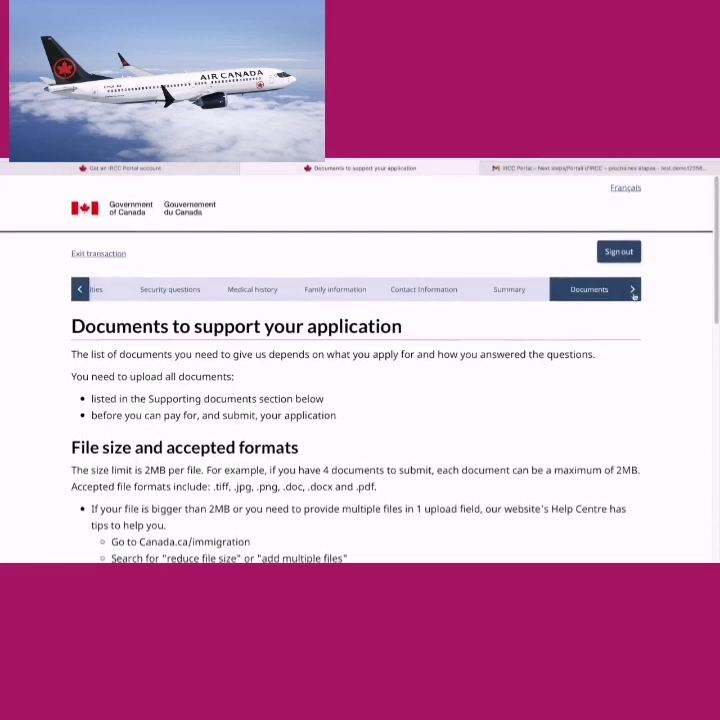
pyautogui.click(633, 290)
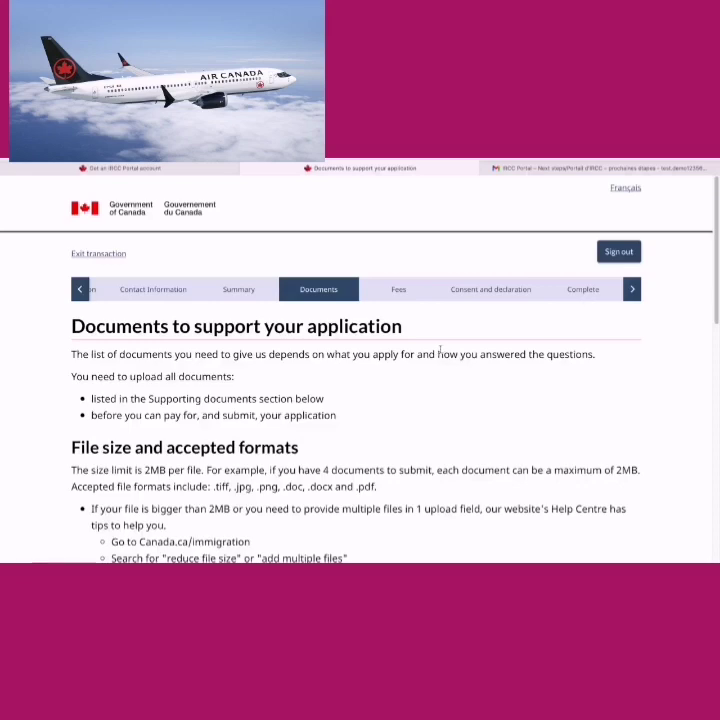
pyautogui.scroll(-3, 427, 348)
pyautogui.scroll(3, 427, 346)
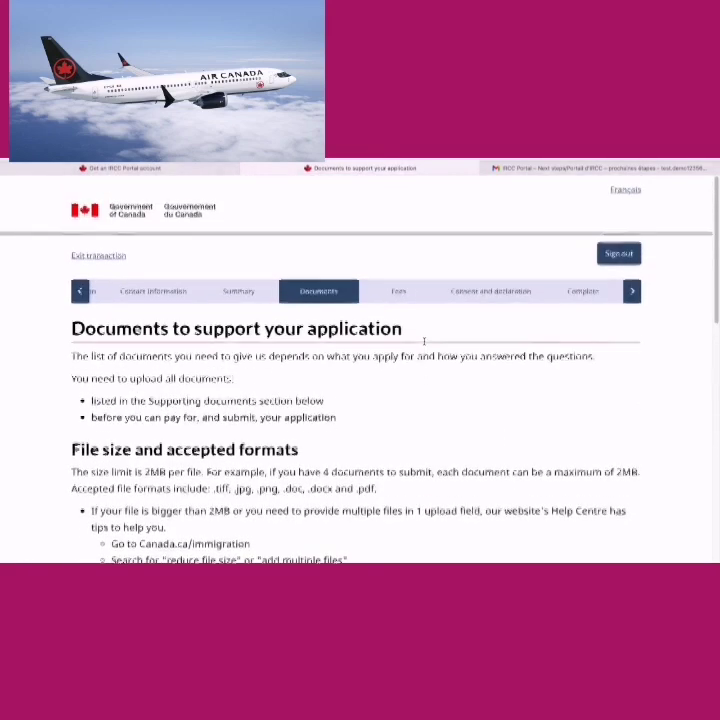